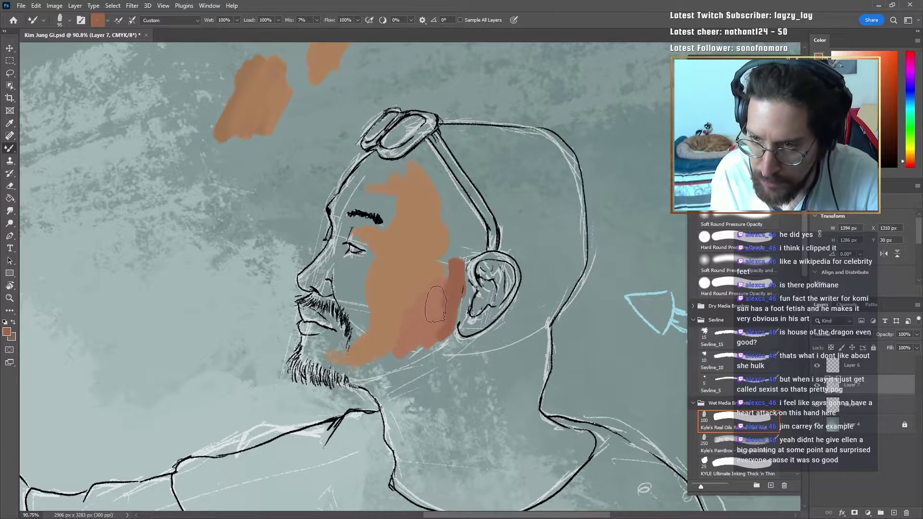
Step: Paint reddish-brown strokes along the jawline, and a darker brown shadow beneath the chin beside the beard
mouse_move(435, 309)
left_mouse_down()
mouse_move(421, 333)
mouse_move(443, 333)
mouse_move(396, 353)
left_mouse_up()
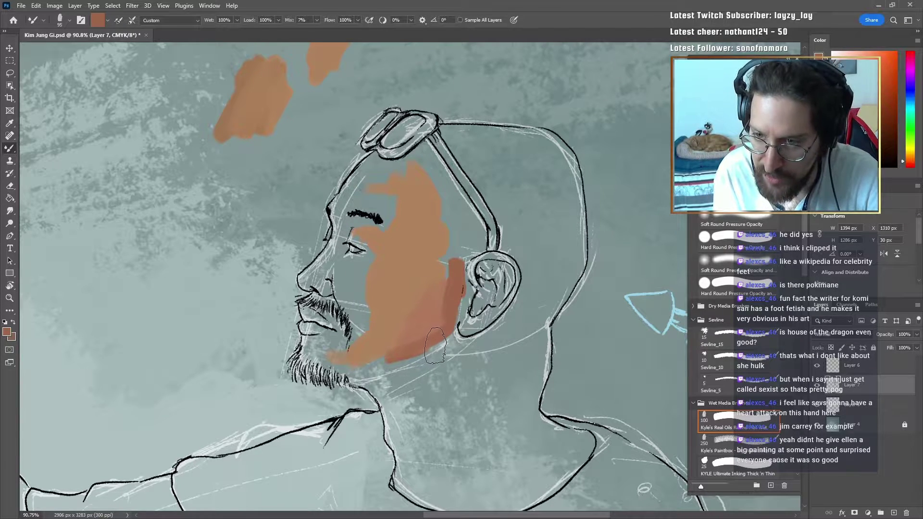
left_click(870, 113)
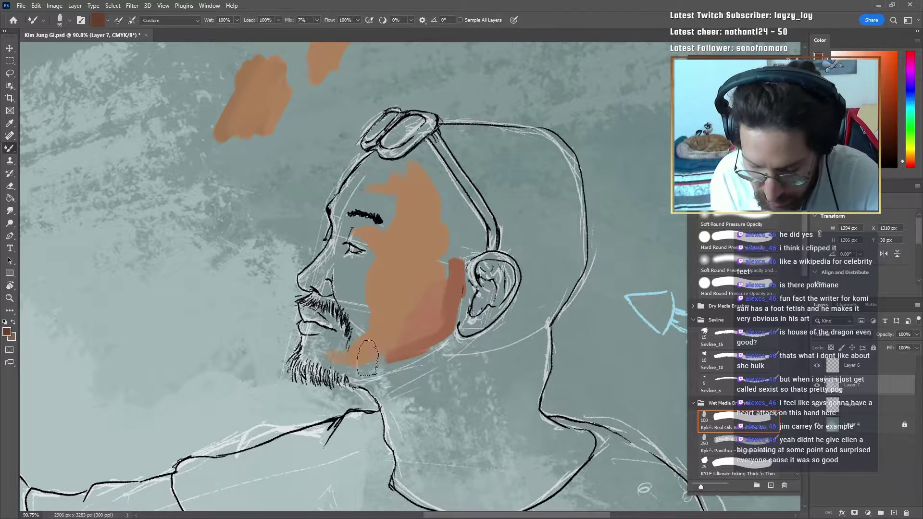
mouse_move(384, 364)
left_mouse_down()
mouse_move(344, 383)
mouse_move(379, 384)
mouse_move(392, 367)
left_mouse_up()
Step: Blend the jaw's lower edge with browns sampled from the face, and extend the dark shadow along its underside toward the ear
left_click(405, 350, "alt")
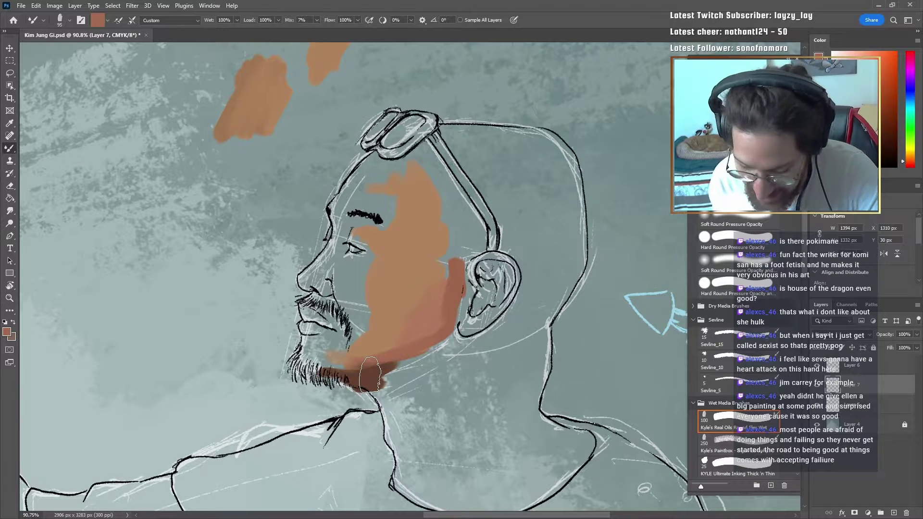
left_click(401, 357, "alt")
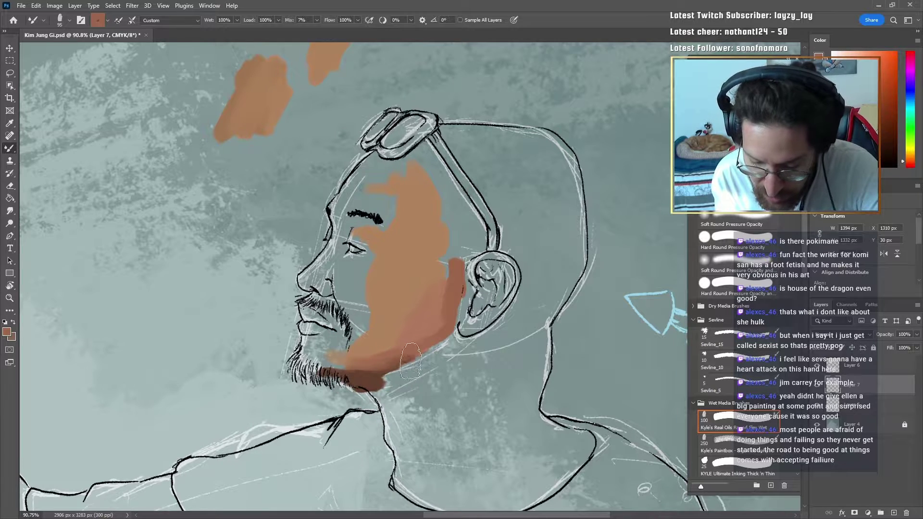
left_click(368, 378, "alt")
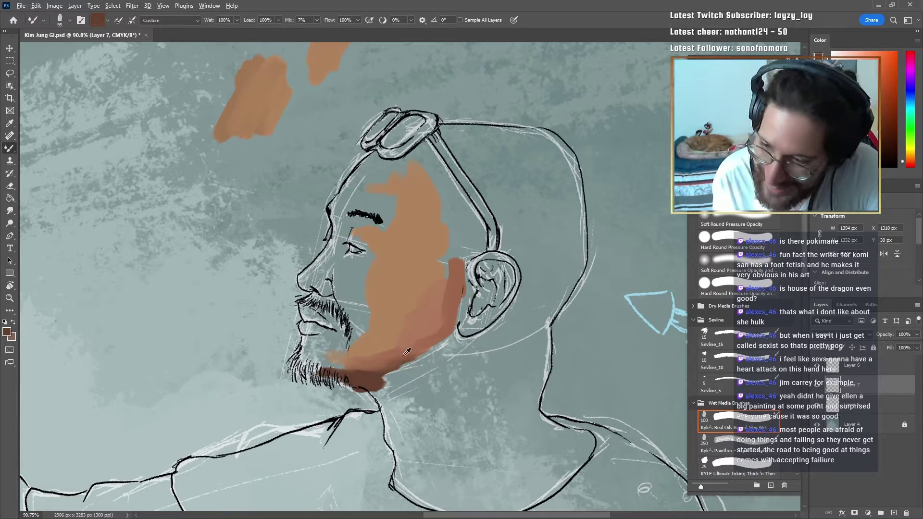
left_click_drag(450, 289, 407, 354, "alt")
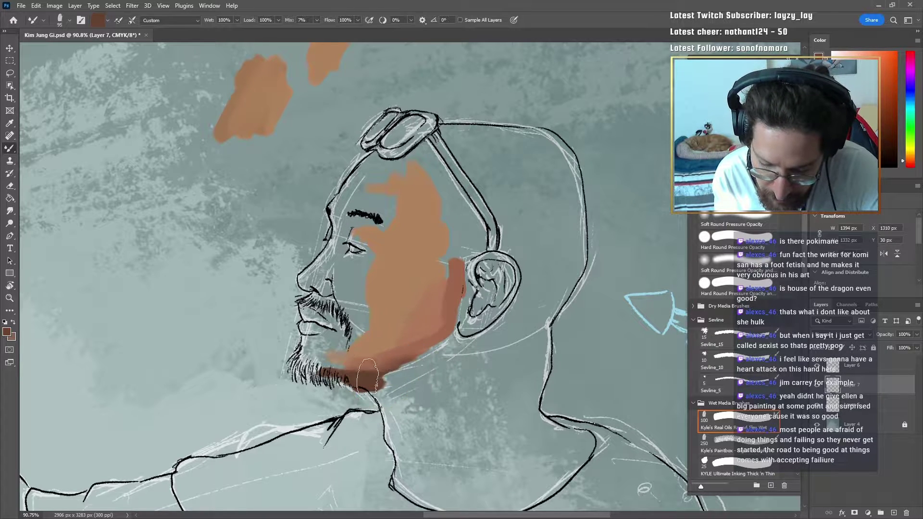
left_click(390, 361, "alt")
mouse_move(426, 358)
left_mouse_down()
mouse_move(383, 378)
mouse_move(421, 368)
left_mouse_up()
left_click(381, 379, "alt")
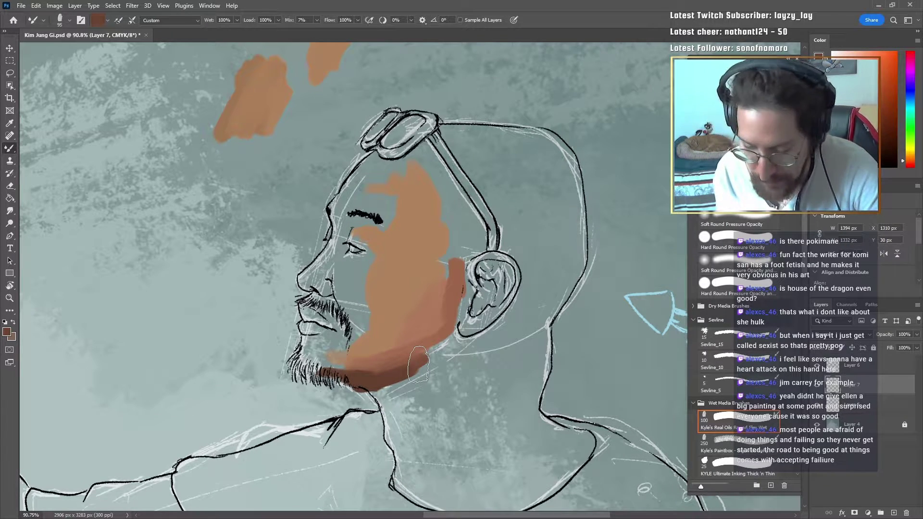
Step: Paint sampled mid-brown from the jaw corner to below the earlobe, and fill the upper neck under the jaw with red
left_click(446, 320, "alt")
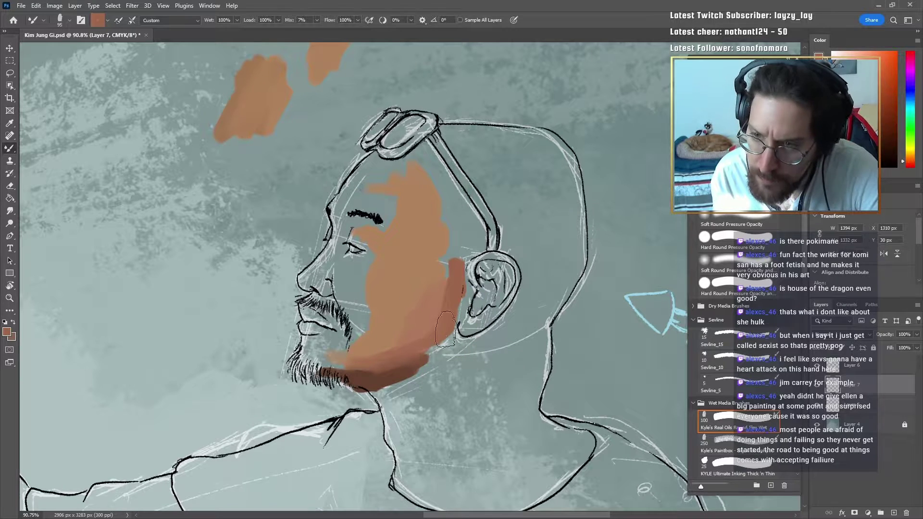
mouse_move(445, 330)
left_mouse_down()
mouse_move(451, 309)
mouse_move(441, 343)
mouse_move(460, 332)
mouse_move(474, 344)
mouse_move(425, 346)
mouse_move(420, 361)
mouse_move(477, 353)
mouse_move(422, 370)
left_mouse_up()
left_click(423, 365, "alt")
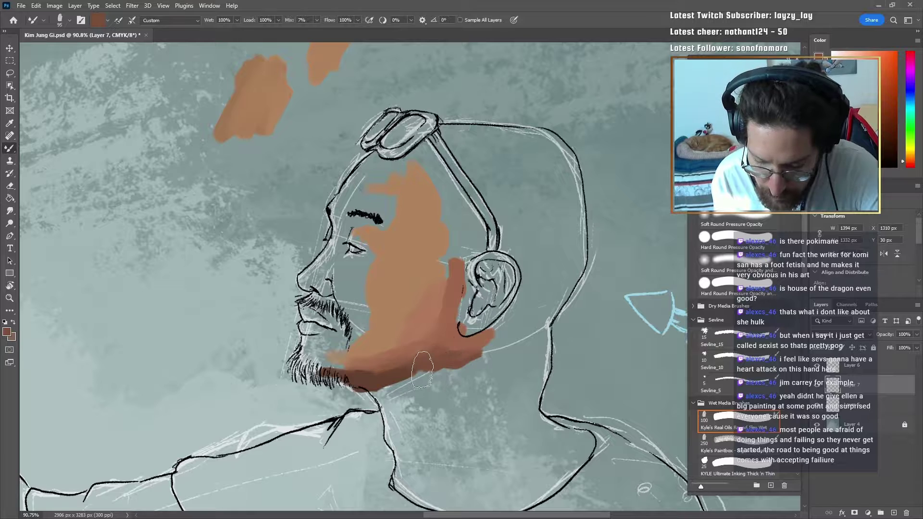
left_click(455, 343, "alt")
mouse_move(435, 377)
left_mouse_down()
mouse_move(366, 392)
mouse_move(385, 390)
left_mouse_up()
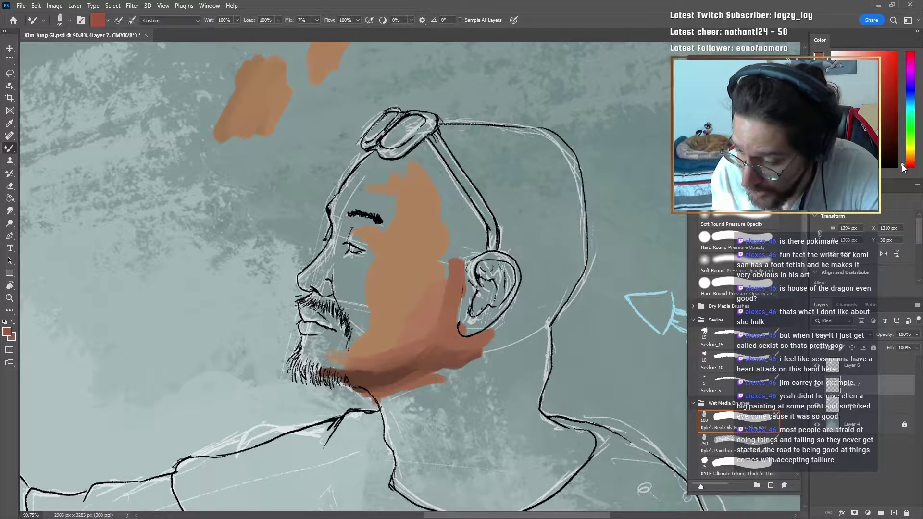
mouse_move(399, 384)
left_mouse_down()
mouse_move(406, 412)
mouse_move(401, 390)
mouse_move(401, 408)
mouse_move(428, 384)
mouse_move(420, 386)
mouse_move(436, 381)
mouse_move(441, 394)
mouse_move(434, 376)
mouse_move(455, 396)
mouse_move(415, 396)
mouse_move(441, 399)
mouse_move(450, 376)
mouse_move(459, 398)
mouse_move(437, 363)
mouse_move(411, 383)
mouse_move(499, 373)
mouse_move(440, 373)
mouse_move(467, 385)
left_mouse_up()
Step: Soften the jaw shadow with sampled browns and extend the dark brown into the beard at the chin
left_click(441, 361, "alt")
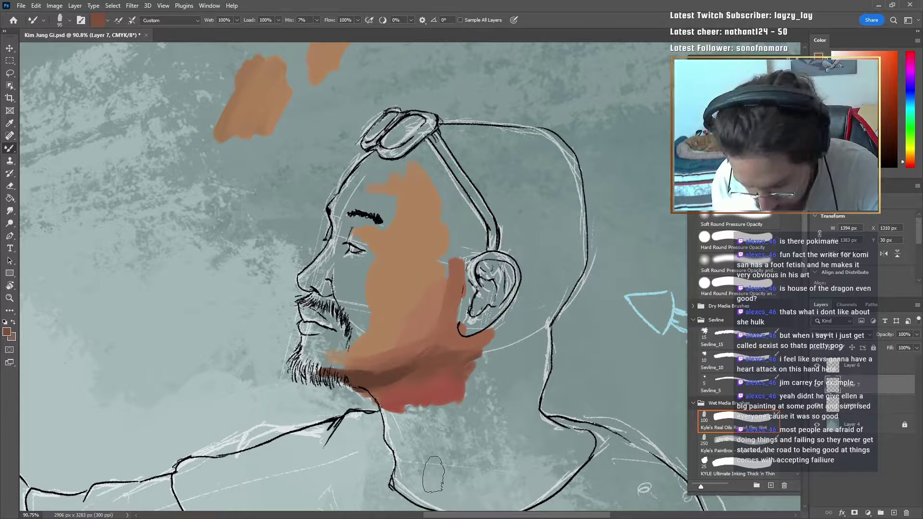
left_click(402, 360, "alt")
left_click(413, 364, "alt")
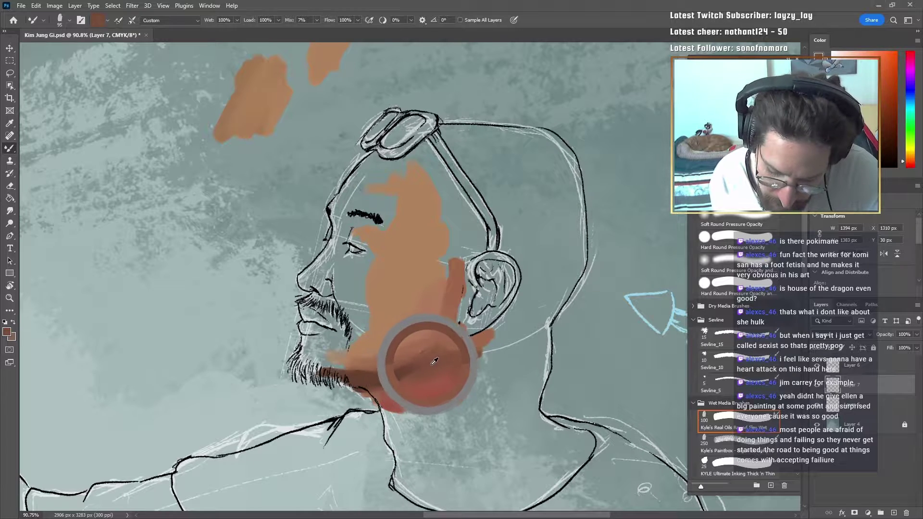
mouse_move(422, 355)
left_mouse_down()
mouse_move(359, 375)
mouse_move(321, 371)
mouse_move(343, 365)
mouse_move(315, 375)
left_mouse_up()
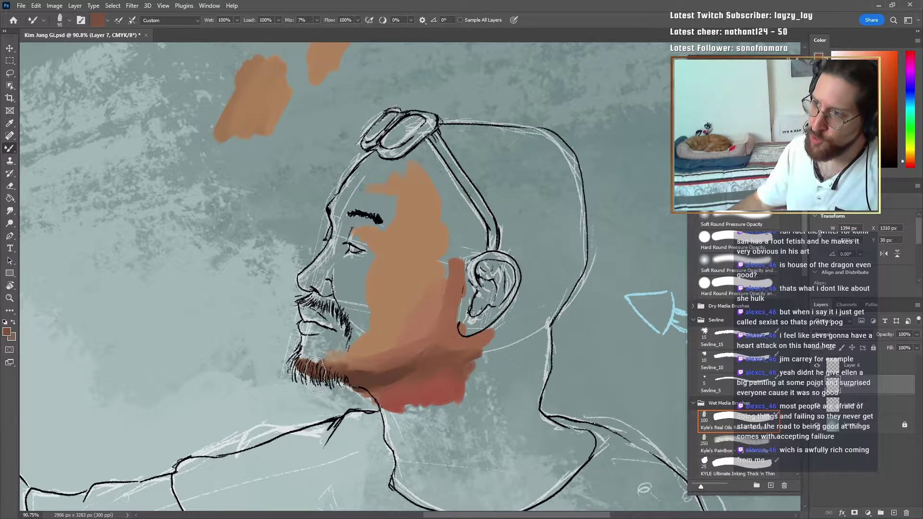
Step: Smooth the transition between the lower cheek and the jaw shadow using alternating light and dark browns sampled from the painting
left_click(362, 364, "alt")
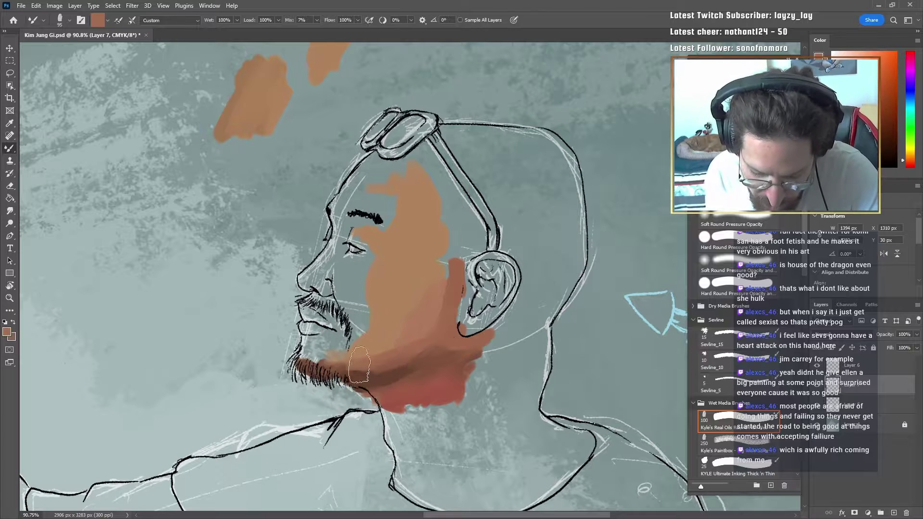
left_click_drag(360, 368, 339, 360)
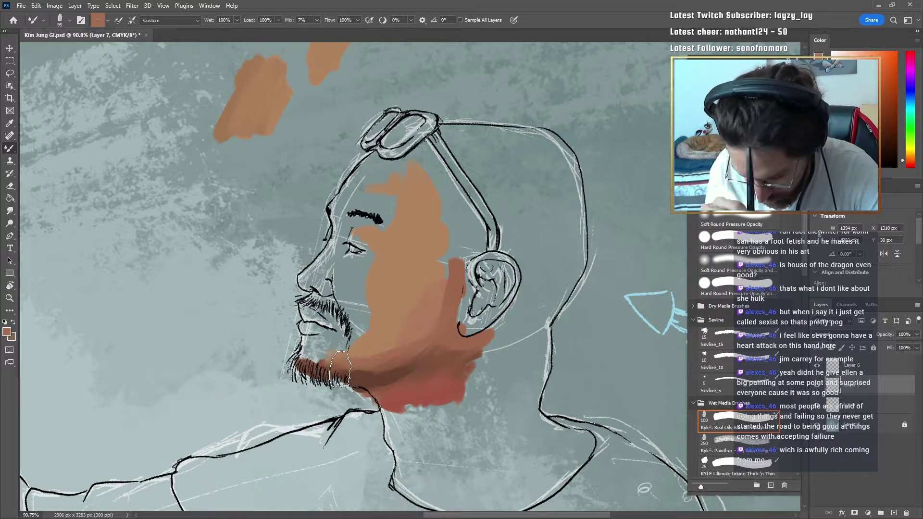
left_click(397, 363, "alt")
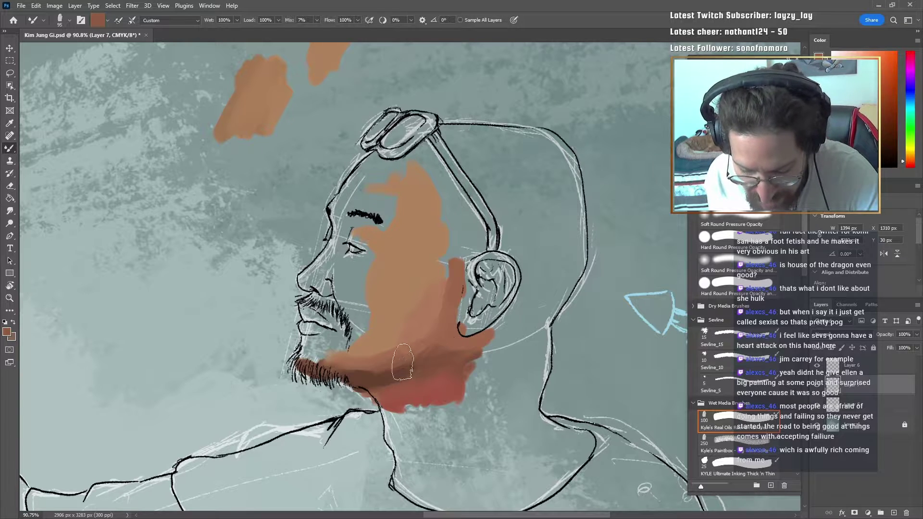
left_click(422, 367, "alt")
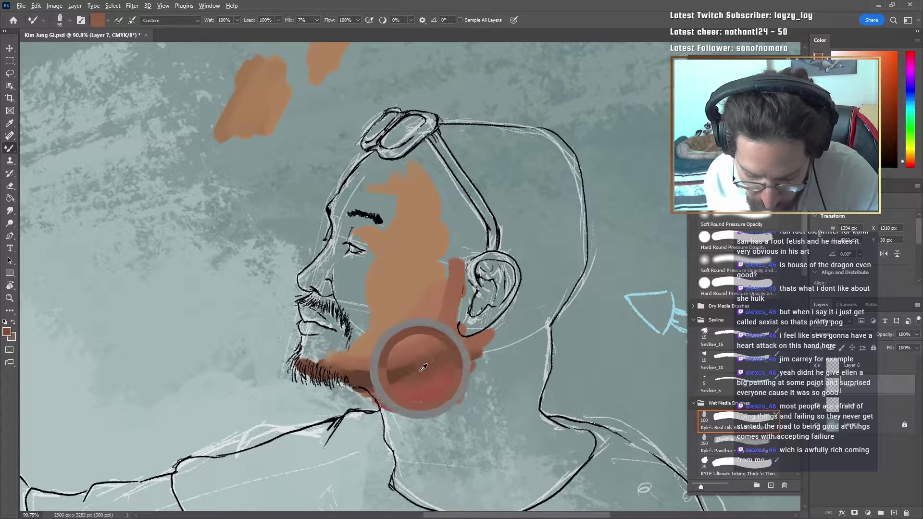
left_click(376, 380, "alt")
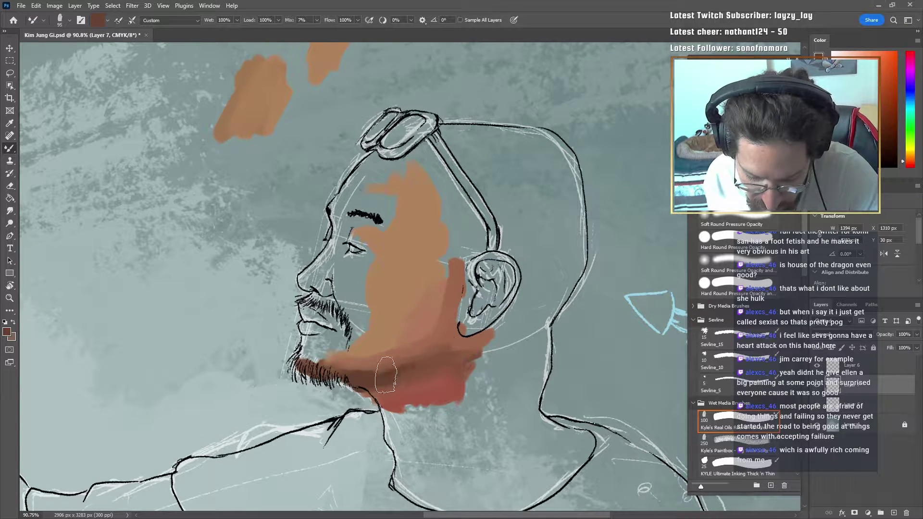
left_click(415, 367, "alt")
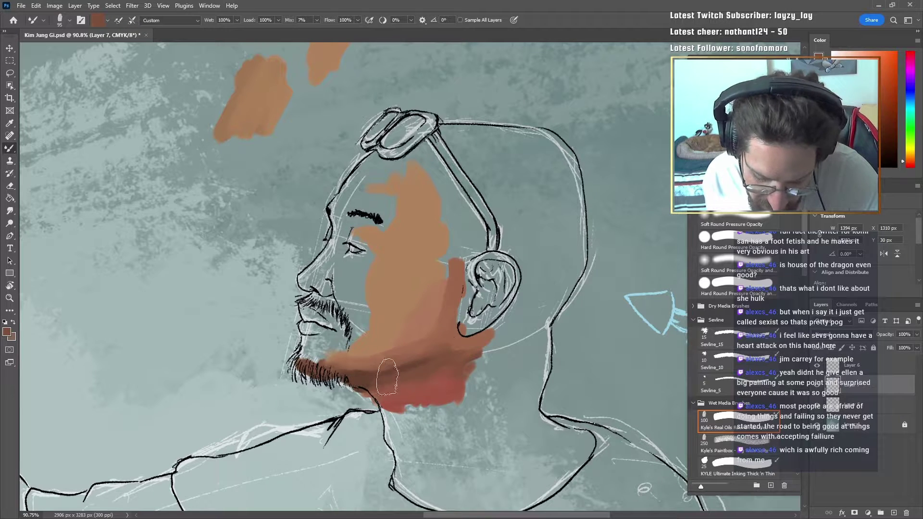
left_click(376, 361, "alt")
left_click_drag(329, 361, 418, 358)
left_click(390, 382, "alt")
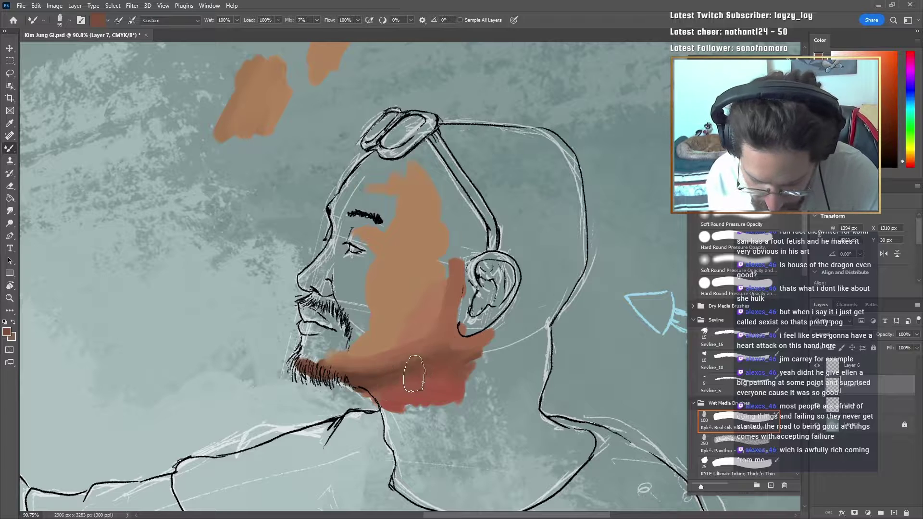
Step: Blend the jaw corner and the cheek area in front of the ear with sampled mid-brown skin tones
left_click(438, 342, "alt")
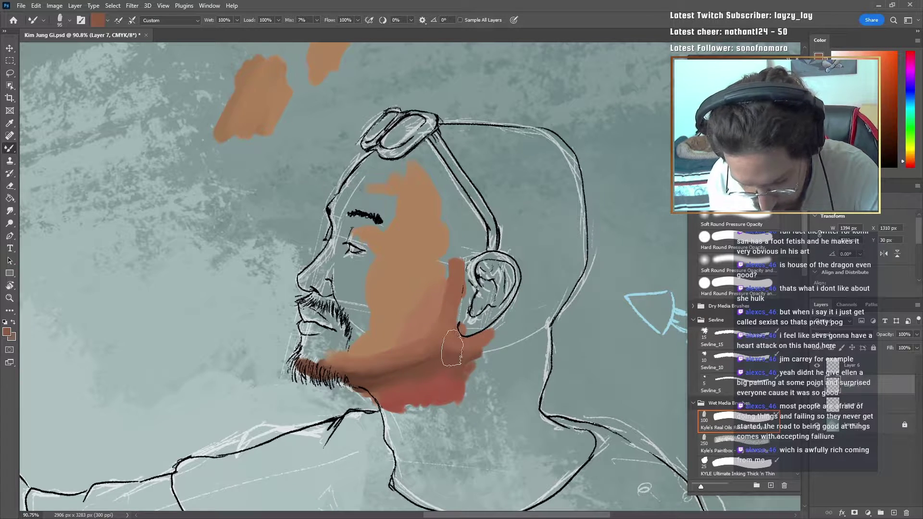
left_click(440, 346, "alt")
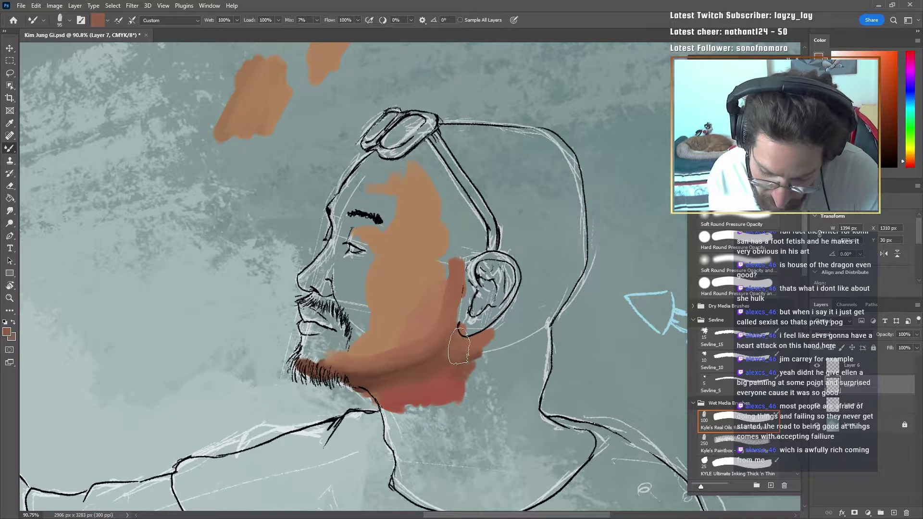
left_click(426, 338, "alt")
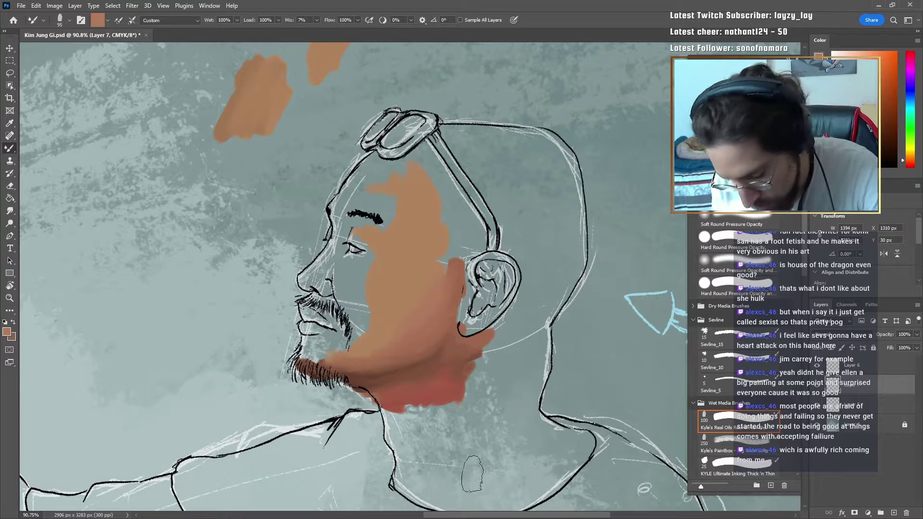
Step: Sample the neck's red, shift its hue toward orange, and paint the front of the neck down to the collar
left_click_drag(460, 379, 445, 349)
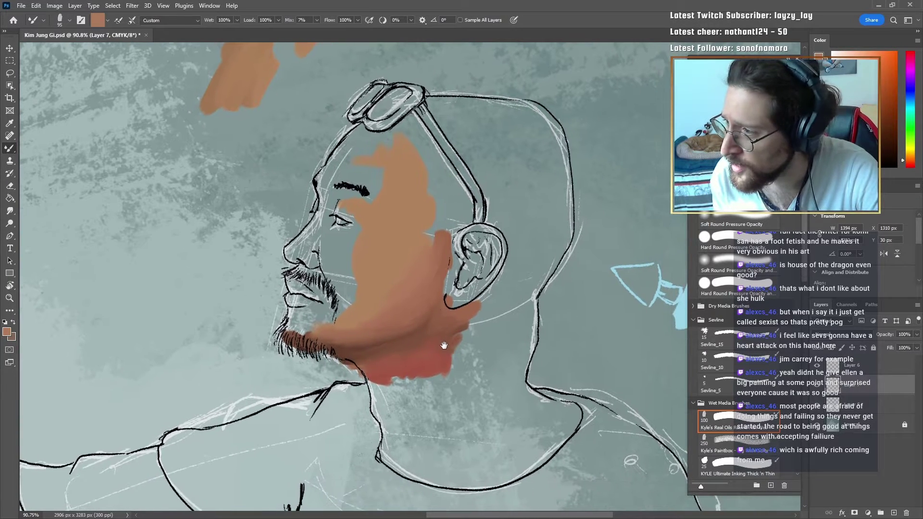
left_click(385, 378, "alt")
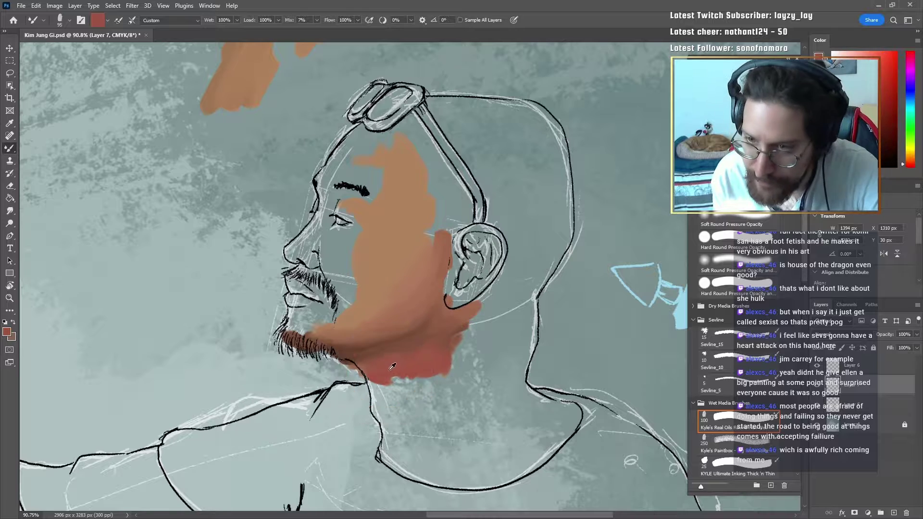
left_click(910, 160)
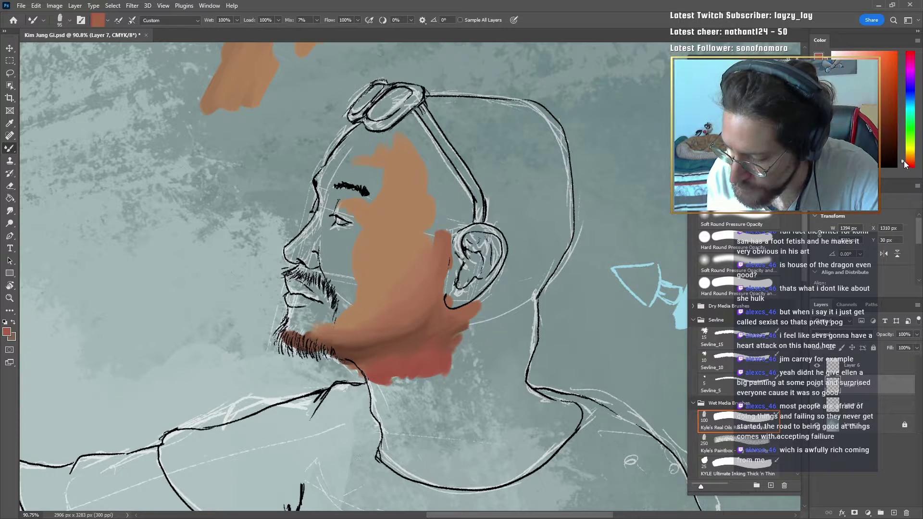
mouse_move(385, 382)
left_mouse_down()
mouse_move(391, 408)
mouse_move(382, 413)
mouse_move(386, 406)
mouse_move(390, 416)
mouse_move(378, 414)
mouse_move(376, 404)
mouse_move(385, 459)
mouse_move(386, 421)
mouse_move(406, 436)
mouse_move(401, 461)
mouse_move(426, 297)
mouse_move(405, 471)
mouse_move(402, 463)
mouse_move(413, 458)
mouse_move(410, 475)
mouse_move(423, 478)
mouse_move(425, 454)
left_mouse_up()
Step: Block in the back of the neck above the collar with reddish-brown strokes using tones sampled from the face
left_click(385, 255, "alt")
left_click(427, 299, "alt")
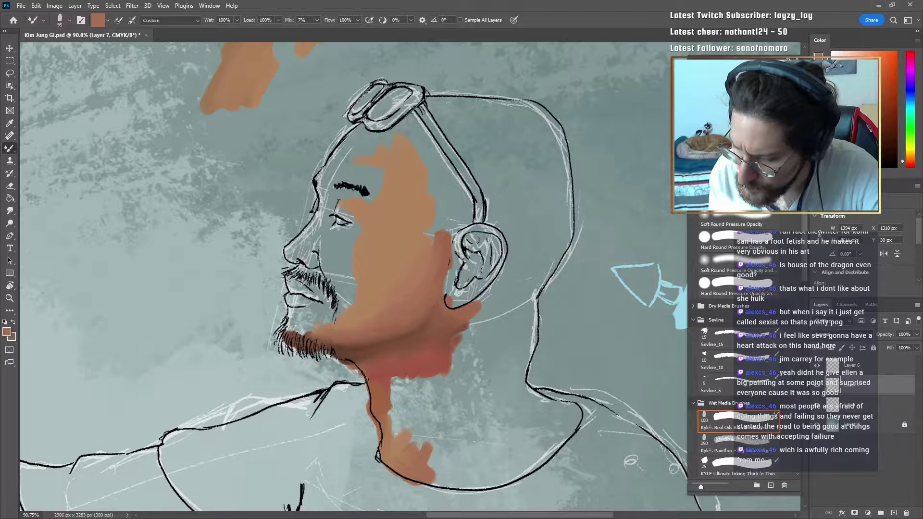
mouse_move(481, 387)
left_mouse_down()
mouse_move(462, 415)
mouse_move(486, 454)
mouse_move(469, 464)
mouse_move(527, 418)
left_mouse_up()
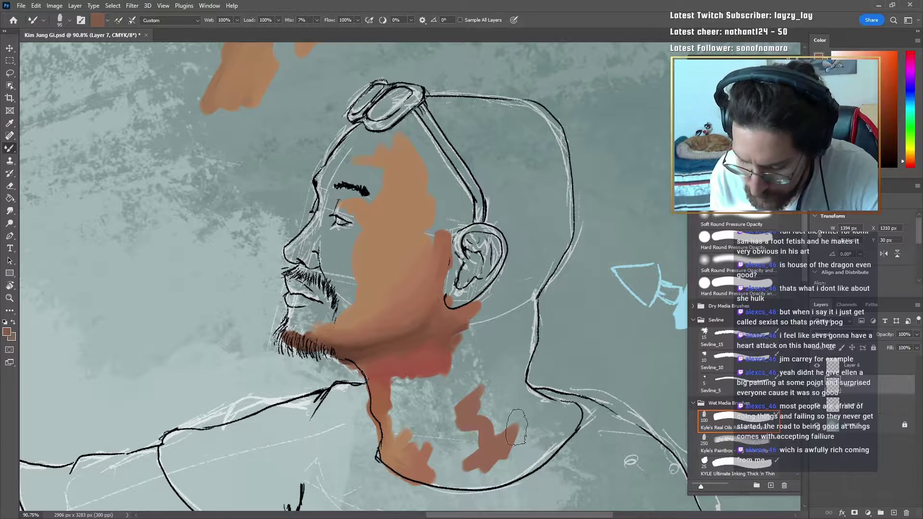
mouse_move(515, 427)
left_mouse_down()
mouse_move(539, 391)
mouse_move(512, 423)
mouse_move(522, 399)
left_mouse_up()
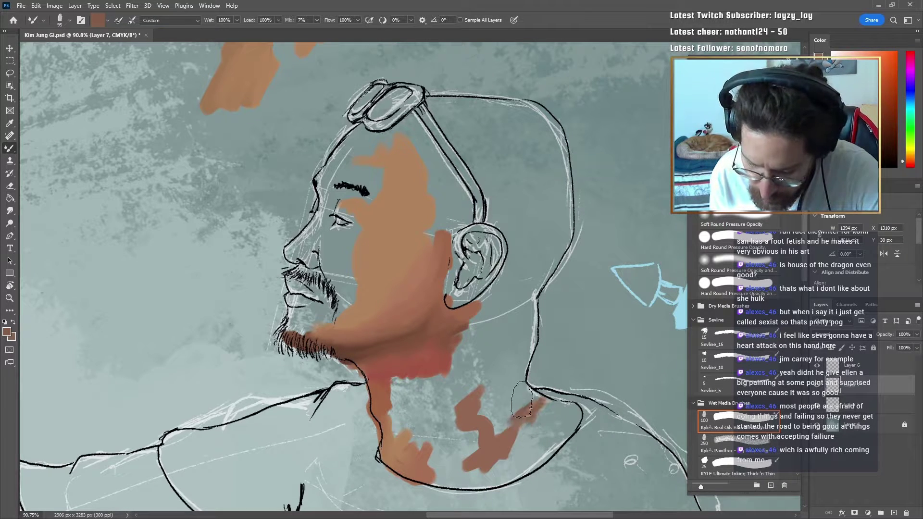
left_click(452, 310, "alt")
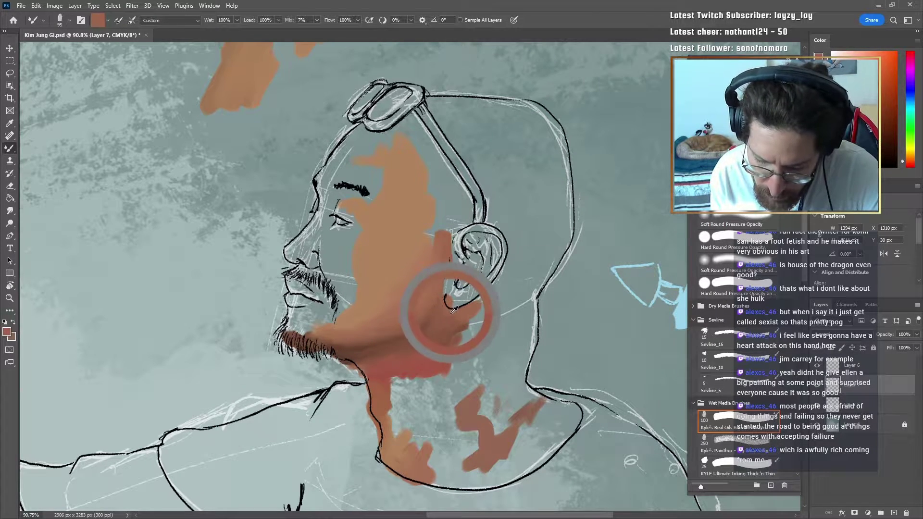
mouse_move(500, 370)
left_mouse_down()
mouse_move(484, 392)
mouse_move(499, 393)
mouse_move(510, 369)
mouse_move(493, 407)
mouse_move(517, 390)
mouse_move(533, 394)
mouse_move(528, 409)
mouse_move(529, 396)
mouse_move(536, 410)
mouse_move(525, 400)
mouse_move(493, 423)
left_mouse_up()
left_click(507, 412, "alt")
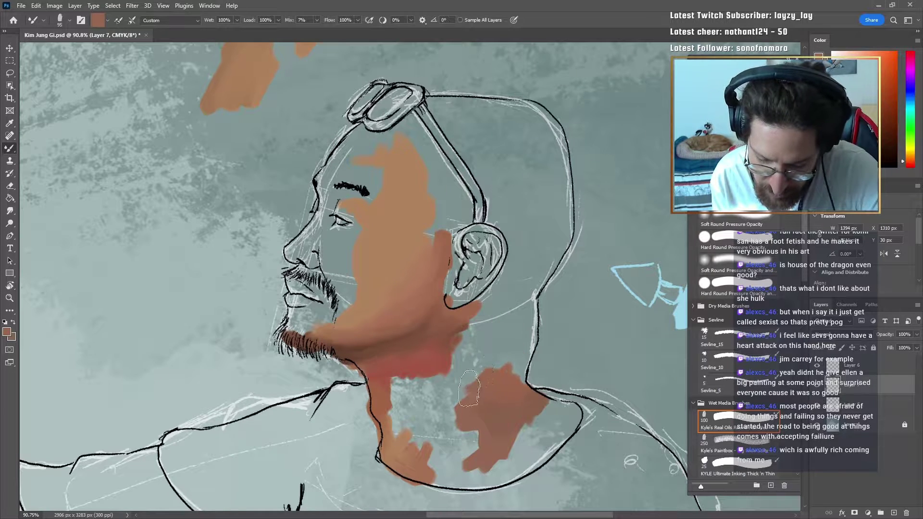
Step: Join the back-of-neck patch to the red area under the jaw, and blend the area below the ear with sampled browns
left_click(453, 328, "alt")
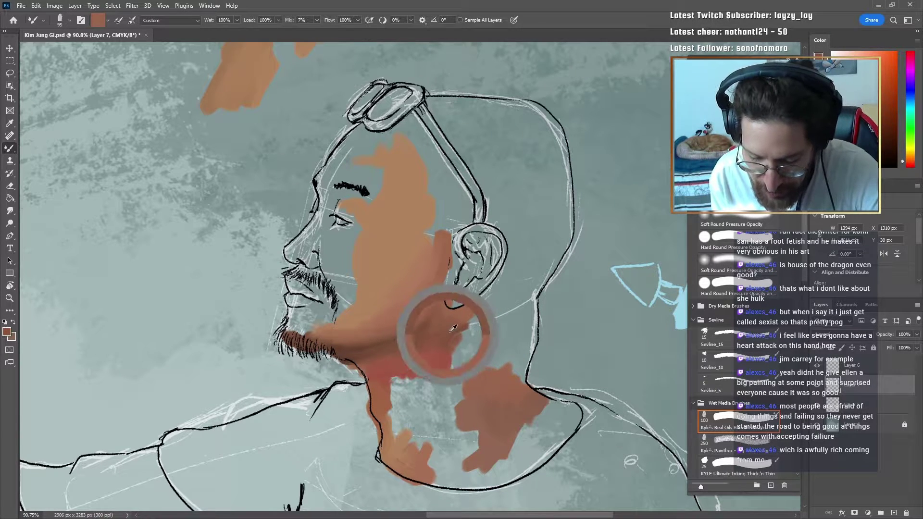
left_click_drag(459, 332, 464, 345)
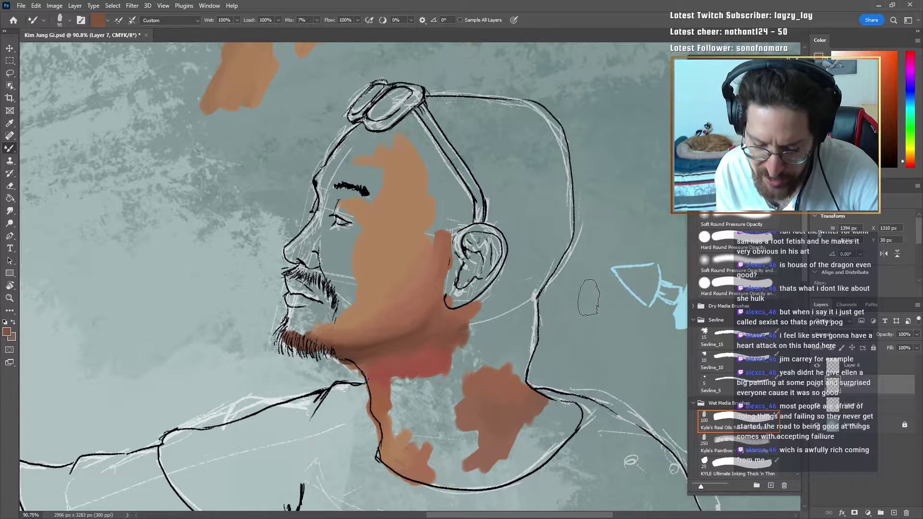
left_click(481, 383, "alt")
mouse_move(473, 380)
left_mouse_down()
mouse_move(462, 351)
mouse_move(475, 375)
mouse_move(461, 367)
left_mouse_up()
left_click(448, 360, "alt")
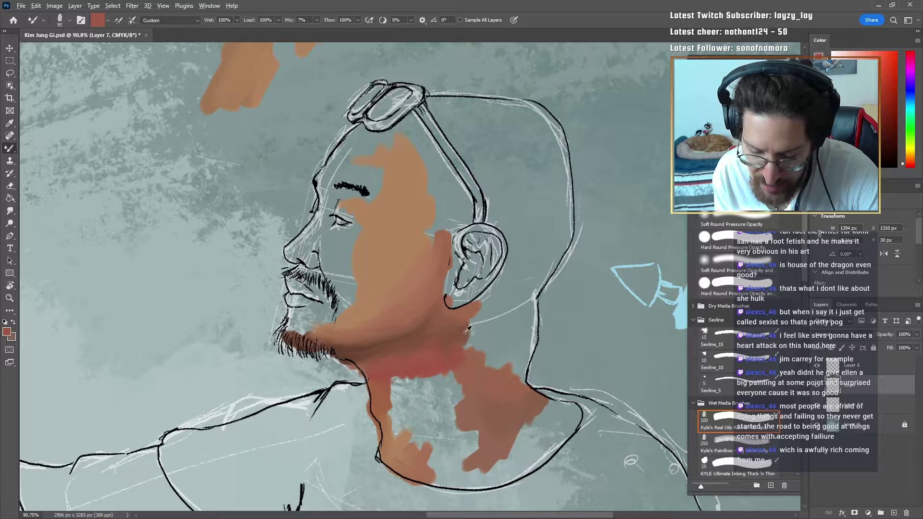
left_click(450, 327, "alt")
mouse_move(450, 326)
left_mouse_down()
mouse_move(459, 346)
mouse_move(504, 352)
left_mouse_up()
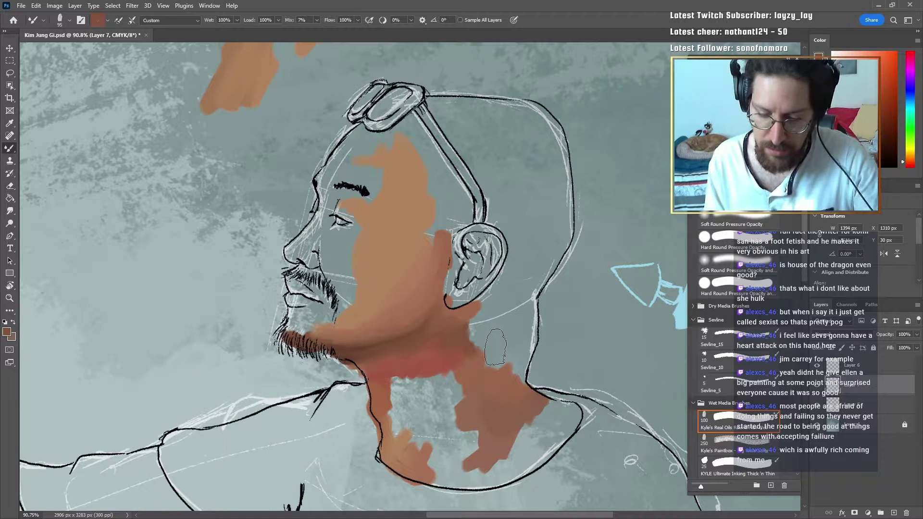
Step: Blend the area below the ear where the jaw shadow meets the back of the neck, using sampled reddish browns
left_click(470, 362, "alt")
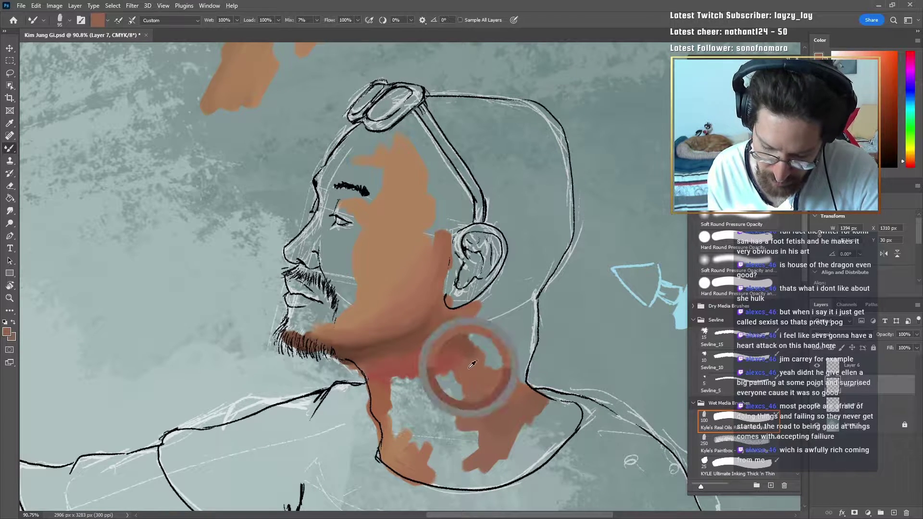
left_click(450, 341, "alt")
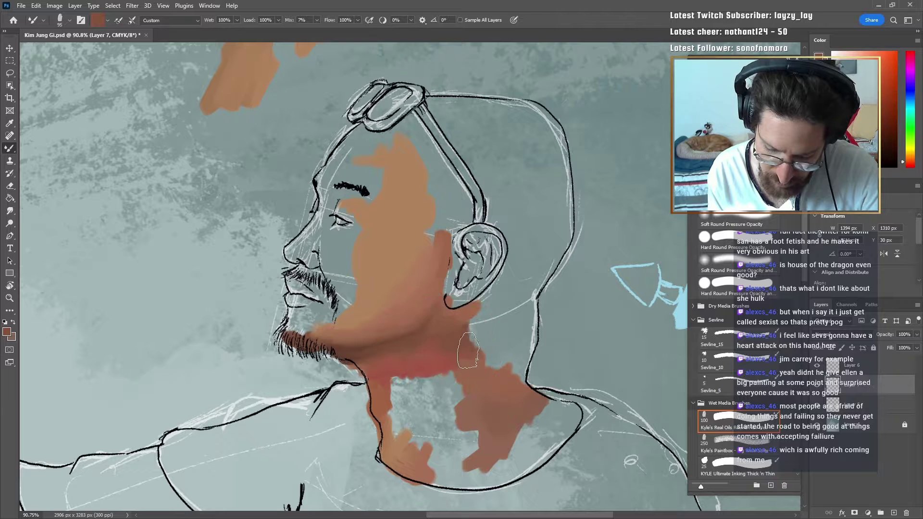
left_click(449, 337, "alt")
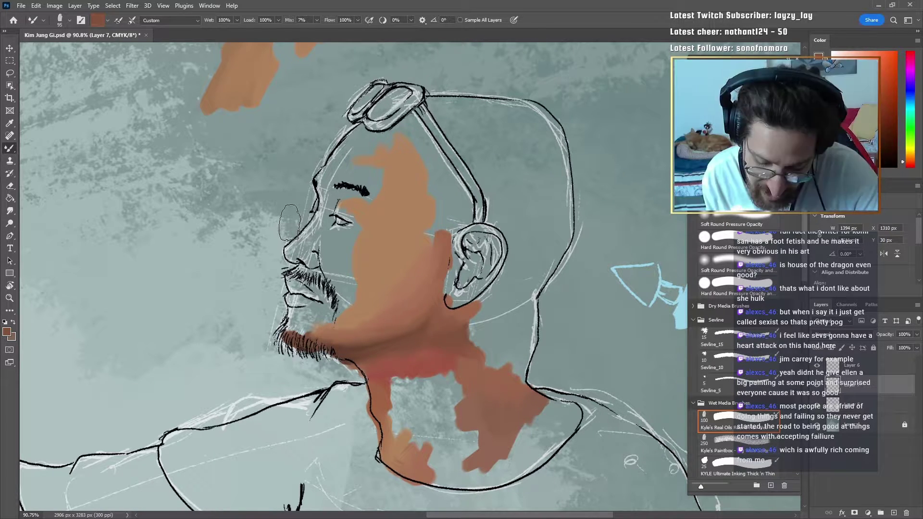
left_click(461, 368, "alt")
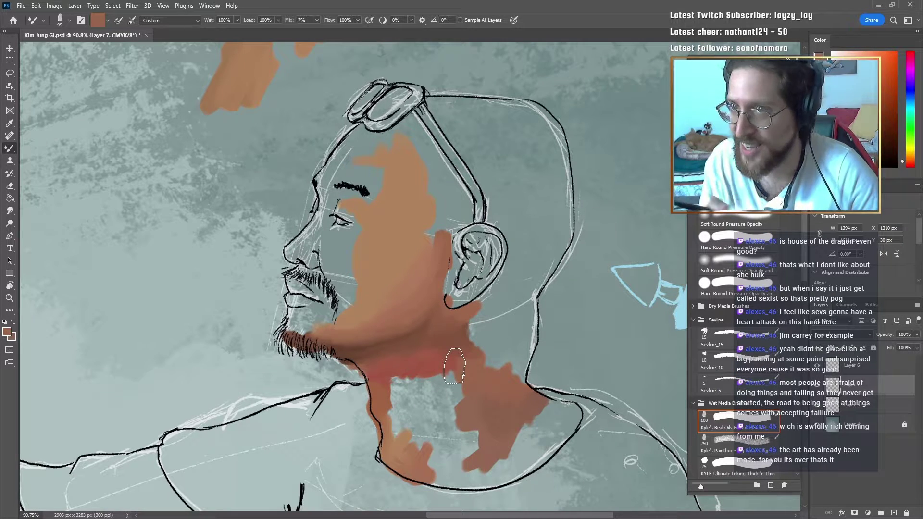
Step: Widen the front-of-neck strip toward the collar with sampled orange-brown, and blend it with the lighter tan sampled there
left_click(384, 404, "alt")
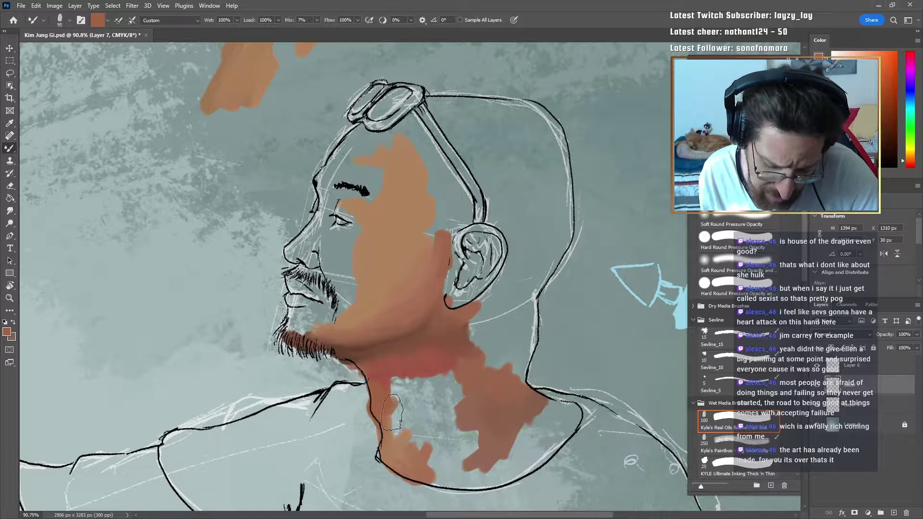
mouse_move(403, 424)
left_mouse_down()
mouse_move(435, 434)
mouse_move(403, 451)
mouse_move(427, 445)
left_mouse_up()
left_click(407, 445, "alt")
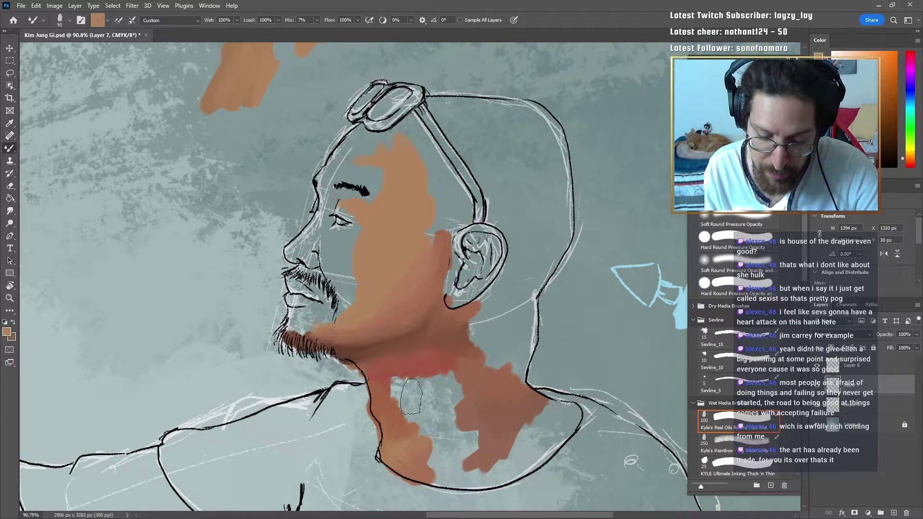
left_click(404, 446, "alt")
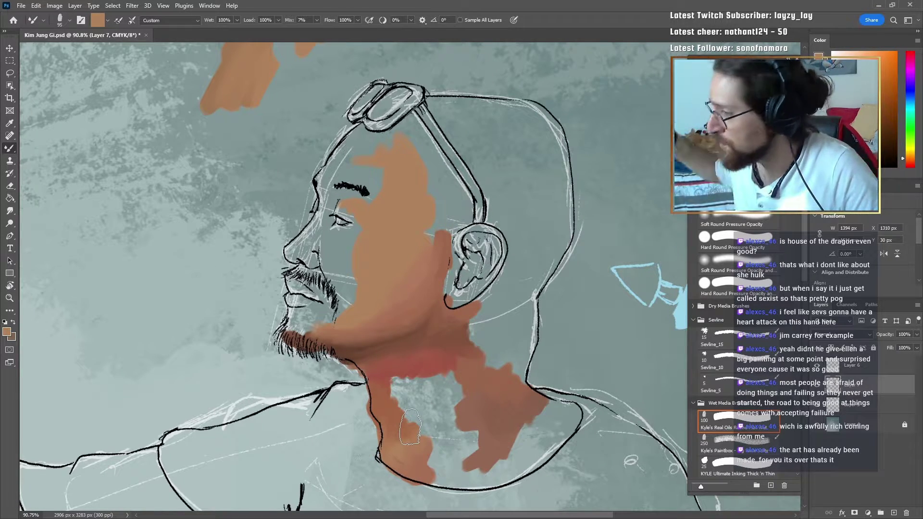
mouse_move(154, 450)
left_mouse_down()
mouse_move(452, 236)
mouse_move(550, 476)
left_mouse_up()
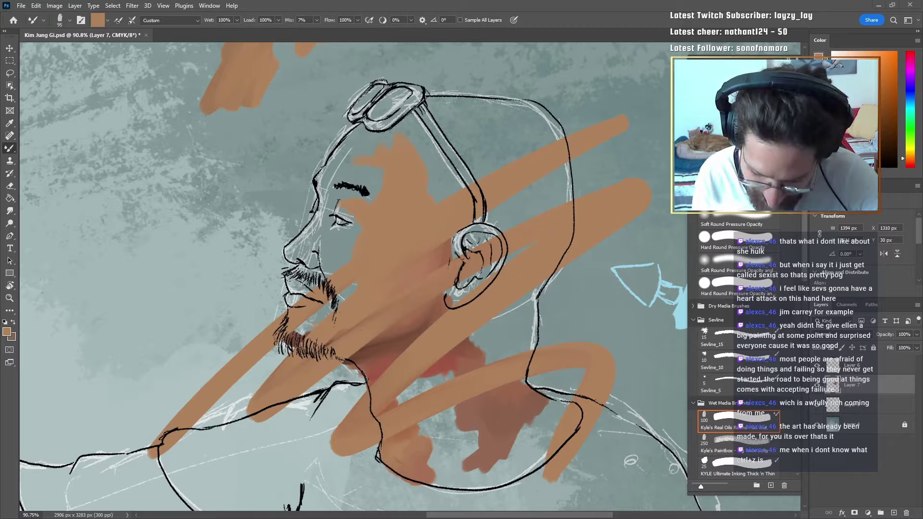
key("ctrl+z")
left_click(548, 356, "ctrl")
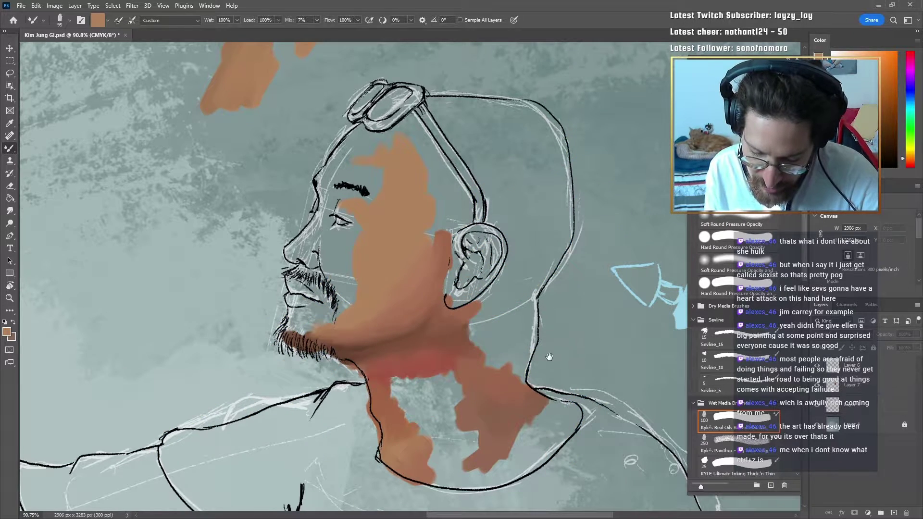
Step: Try a light tan stroke along the collar line at the back of the neck, and undo it
left_click_drag(548, 356, 532, 298)
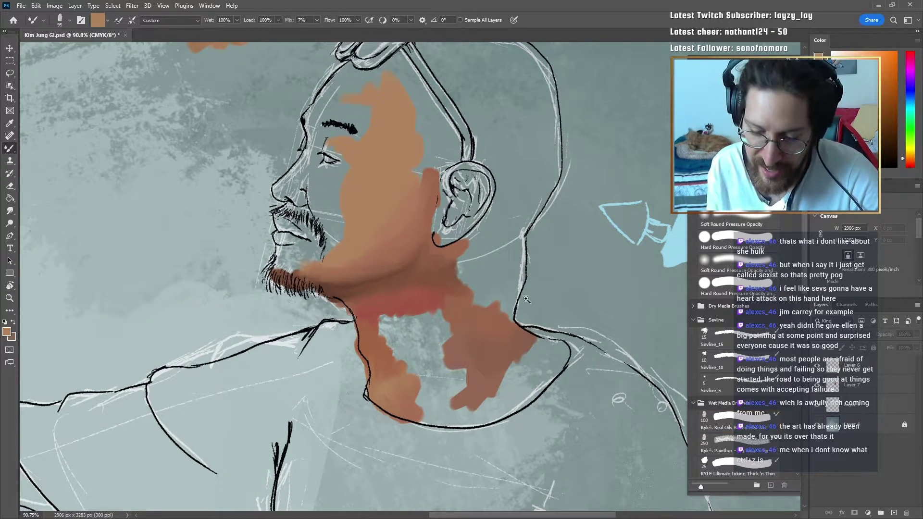
left_click_drag(492, 338, 556, 341)
left_click(851, 386)
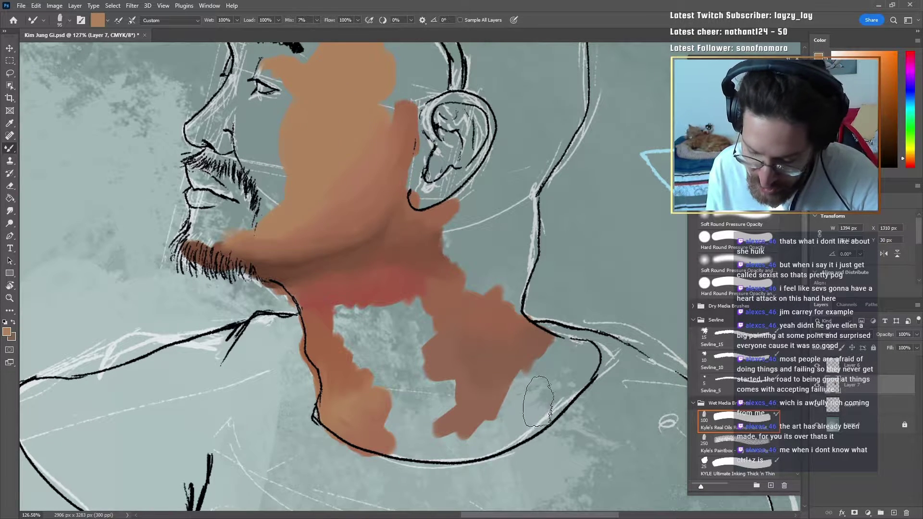
mouse_move(541, 408)
left_mouse_down()
mouse_move(574, 358)
mouse_move(562, 387)
mouse_move(528, 400)
mouse_move(503, 425)
left_mouse_up()
key("space")
key("z")
left_click_drag(546, 382, 532, 390)
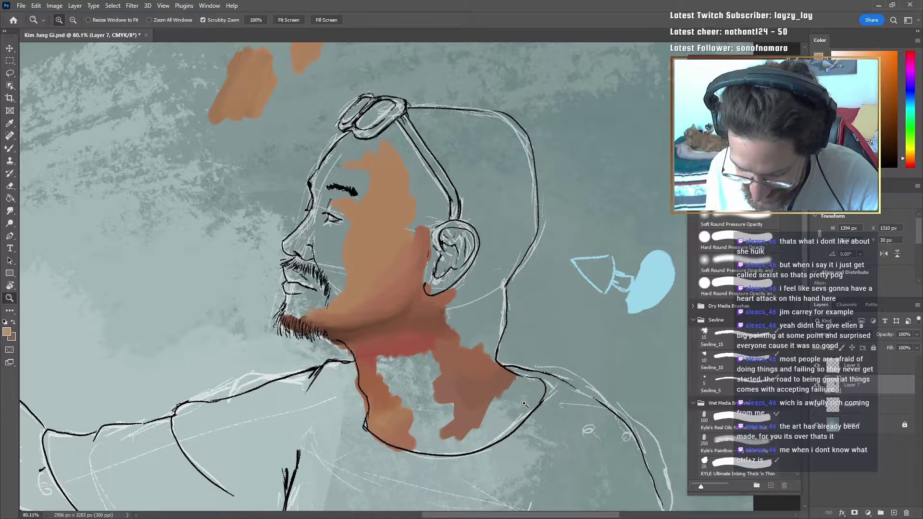
key("b")
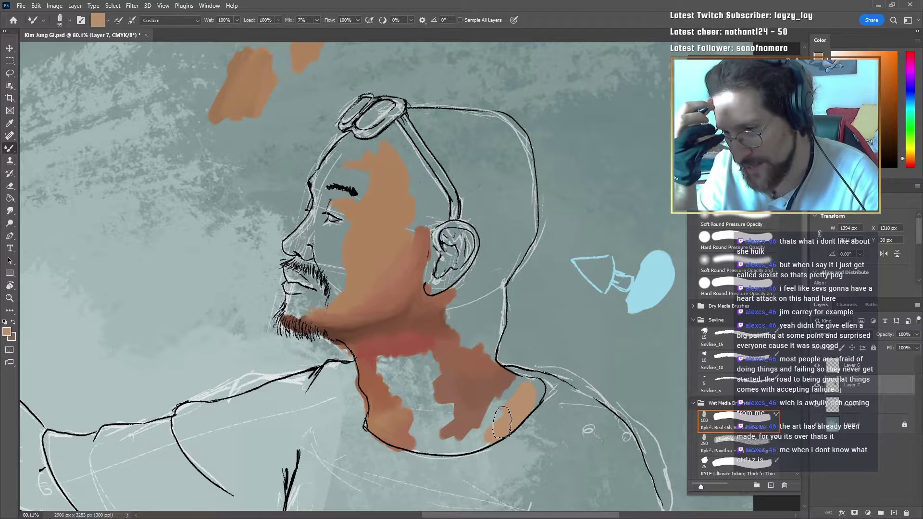
key("ctrl+z")
Step: Paint a light tan highlight along the back collar line, and blend it into the neck with sampled mid and reddish browns
mouse_move(527, 374)
left_mouse_down()
mouse_move(504, 418)
mouse_move(529, 374)
mouse_move(529, 392)
mouse_move(489, 443)
mouse_move(539, 393)
mouse_move(476, 451)
mouse_move(528, 402)
mouse_move(498, 390)
mouse_move(396, 425)
mouse_move(493, 404)
mouse_move(519, 380)
mouse_move(451, 435)
mouse_move(474, 433)
mouse_move(530, 368)
mouse_move(540, 396)
mouse_move(508, 421)
left_mouse_up()
left_click(392, 422, "alt")
left_click(482, 428, "alt")
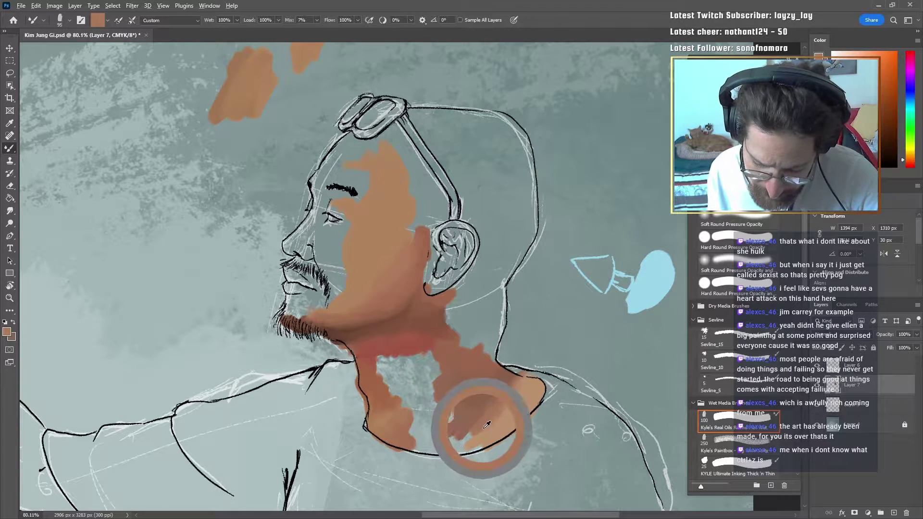
left_click_drag(462, 445, 502, 439)
left_click(479, 441, "alt")
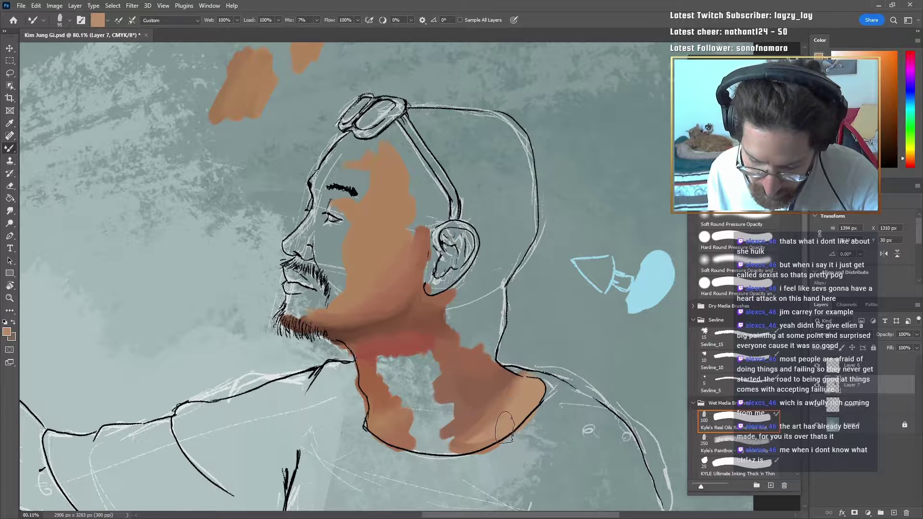
left_click(466, 417, "alt")
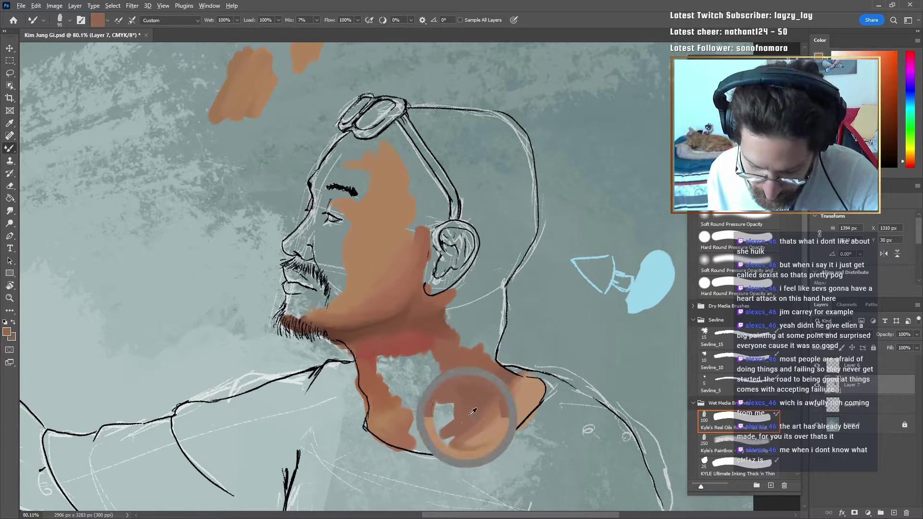
left_click_drag(462, 423, 444, 455)
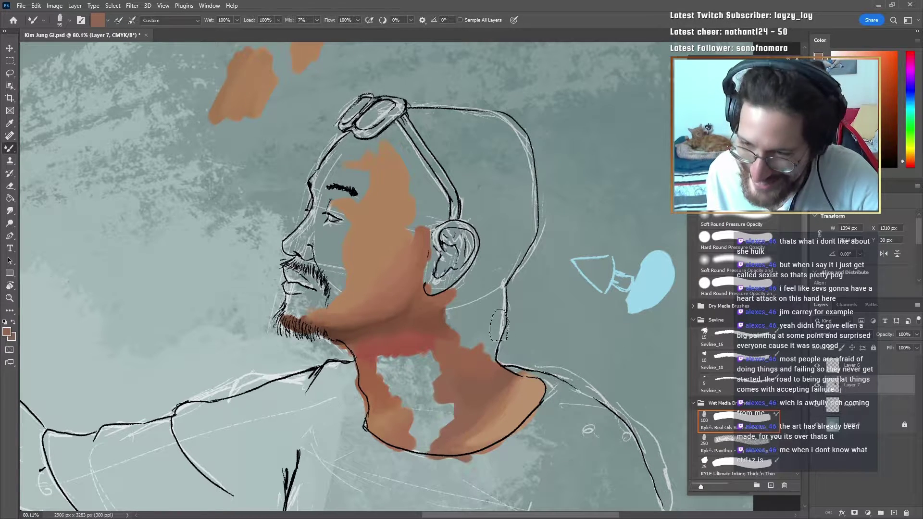
Step: Enlarge the brush to 138 and fill the bare gap in the middle of the neck with sampled browns
mouse_move(430, 326)
left_mouse_down("alt")
mouse_move(423, 299)
mouse_move(404, 285)
left_mouse_up("alt")
mouse_move(423, 344)
left_mouse_down()
mouse_move(436, 372)
mouse_move(424, 387)
mouse_move(443, 407)
mouse_move(435, 369)
mouse_move(423, 363)
mouse_move(423, 375)
mouse_move(400, 361)
mouse_move(421, 356)
mouse_move(426, 405)
mouse_move(447, 412)
mouse_move(435, 396)
mouse_move(449, 380)
mouse_move(424, 424)
mouse_move(425, 390)
mouse_move(441, 419)
mouse_move(452, 409)
mouse_move(424, 447)
left_mouse_up()
right_click(429, 387, "alt")
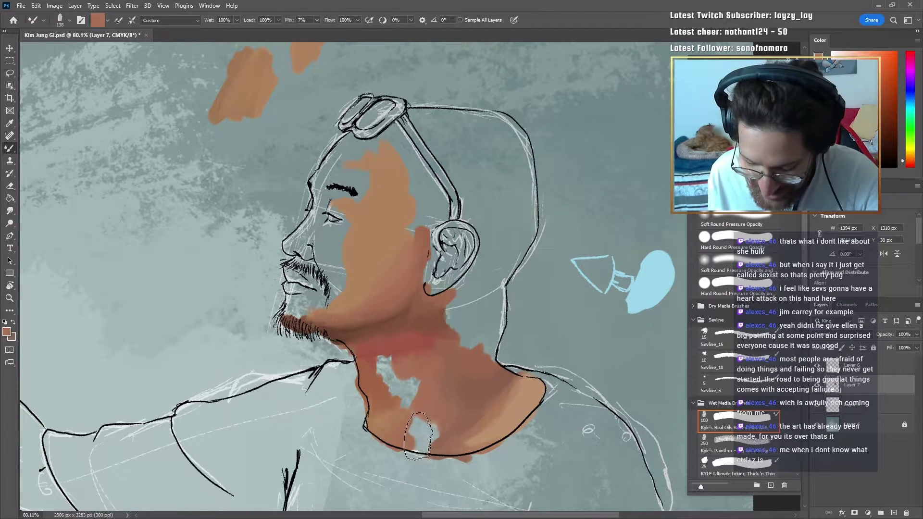
left_click(443, 330, "alt")
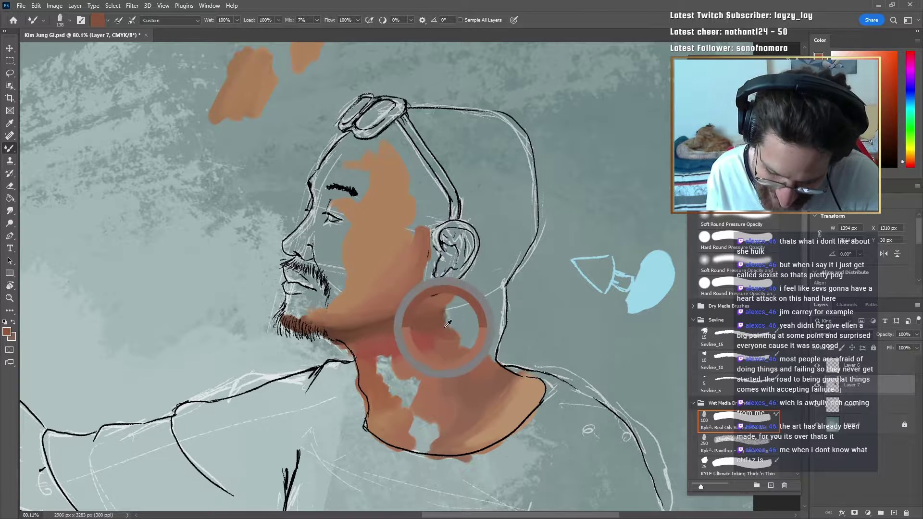
mouse_move(384, 363)
left_mouse_down()
mouse_move(409, 385)
mouse_move(393, 370)
mouse_move(413, 374)
mouse_move(420, 395)
mouse_move(401, 363)
mouse_move(409, 408)
mouse_move(408, 398)
mouse_move(427, 430)
mouse_move(450, 424)
mouse_move(418, 408)
mouse_move(430, 439)
mouse_move(437, 400)
mouse_move(413, 423)
mouse_move(428, 430)
mouse_move(414, 443)
left_mouse_up()
left_click(435, 391, "alt")
Step: Deepen the front of the neck and the red area under the jaw with sampled reddish browns, and sample the collar highlight's tan
key("z")
mouse_move(557, 412)
left_mouse_down()
mouse_move(522, 440)
mouse_move(540, 420)
left_mouse_up()
key("b")
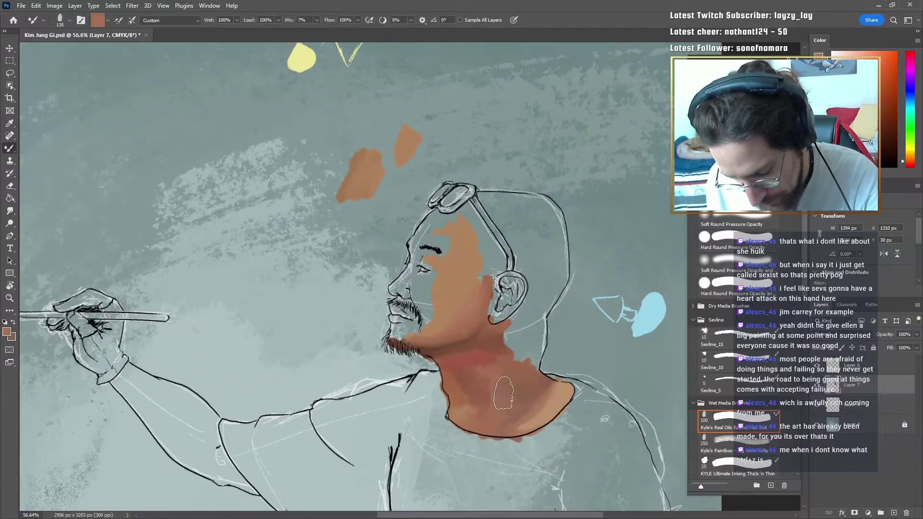
left_click(479, 392, "alt")
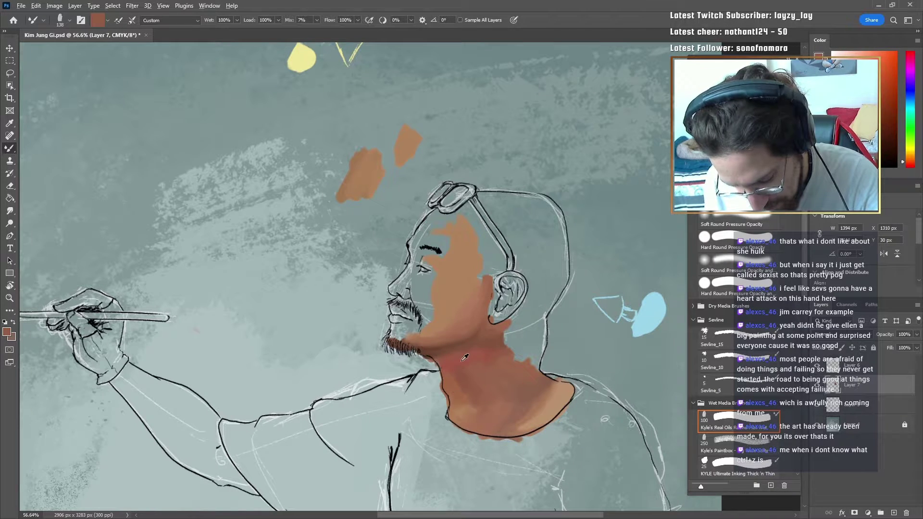
mouse_move(462, 388)
left_mouse_down()
mouse_move(465, 363)
mouse_move(441, 361)
left_mouse_up()
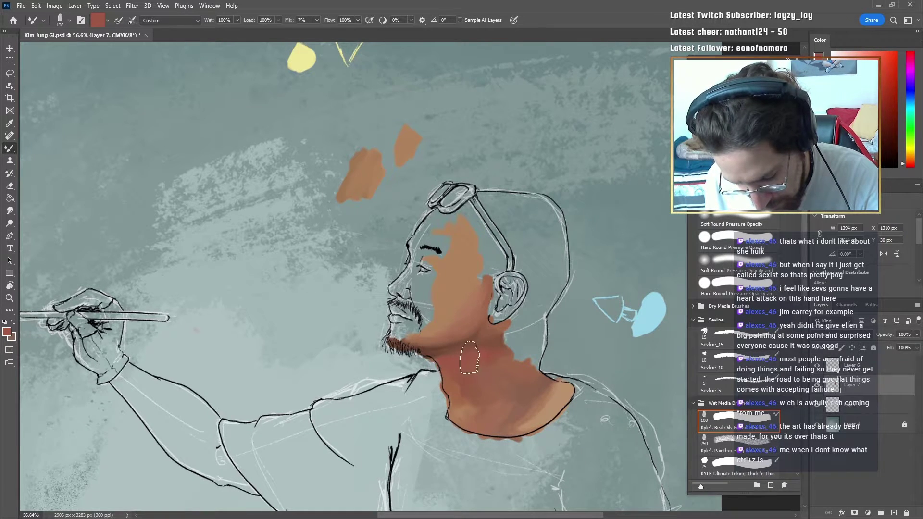
mouse_move(567, 387)
left_mouse_down()
mouse_move(482, 457)
mouse_move(535, 417)
left_mouse_up()
left_click(531, 411, "alt")
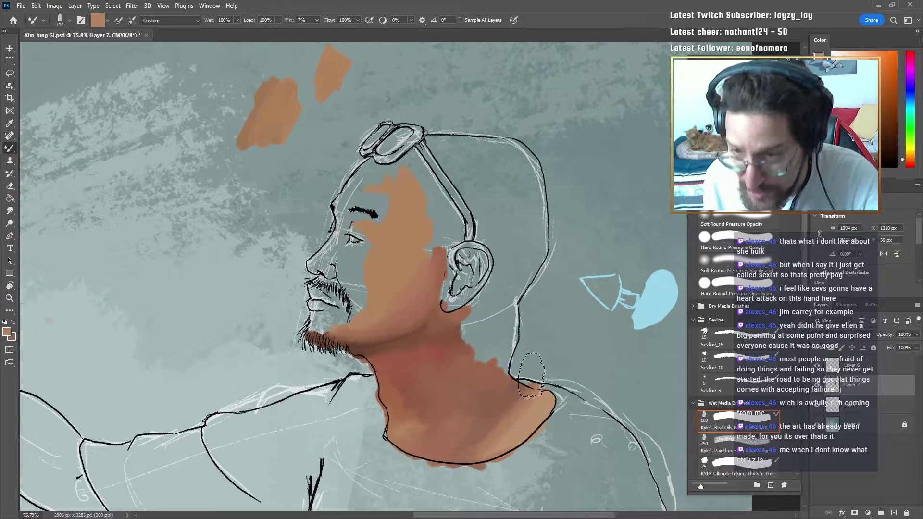
Step: Block in the nape and the area behind the ear up to the skull's back outline with sampled reddish and dark browns
left_click(439, 332, "alt")
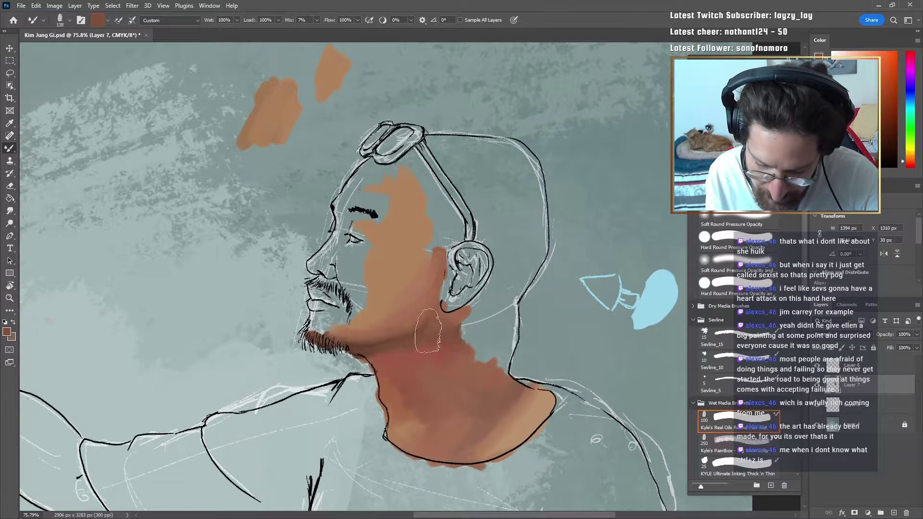
mouse_move(498, 313)
left_mouse_down()
mouse_move(510, 360)
mouse_move(492, 280)
left_mouse_up()
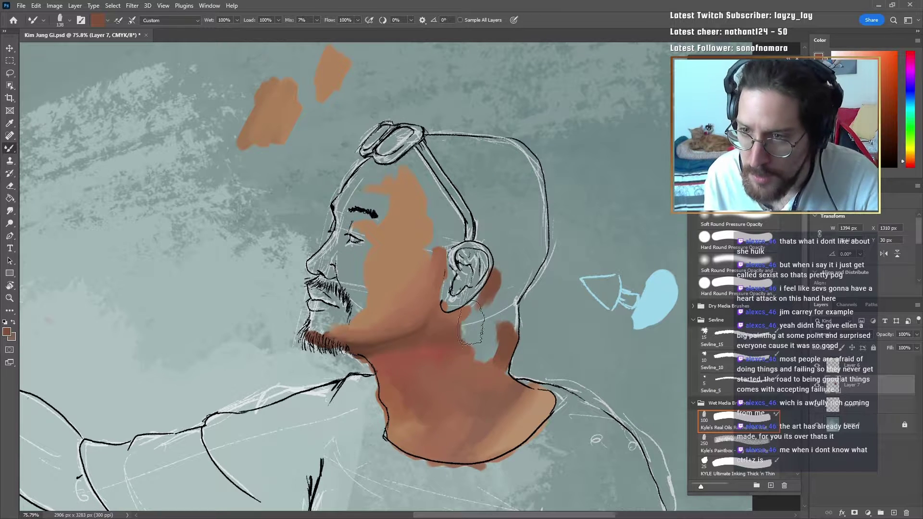
left_click(360, 345, "alt")
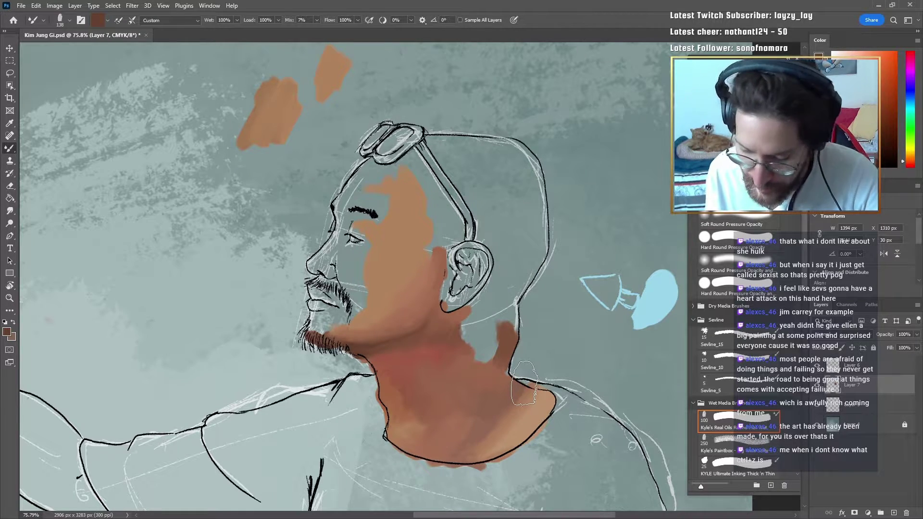
scroll(544, 302, "down", 1)
mouse_move(505, 269)
left_mouse_down()
mouse_move(515, 289)
mouse_move(534, 268)
mouse_move(506, 266)
mouse_move(515, 278)
mouse_move(539, 261)
mouse_move(517, 274)
mouse_move(534, 254)
mouse_move(518, 327)
mouse_move(544, 254)
mouse_move(502, 348)
mouse_move(537, 229)
mouse_move(543, 244)
mouse_move(530, 268)
mouse_move(498, 262)
mouse_move(510, 271)
mouse_move(502, 276)
mouse_move(509, 303)
left_mouse_up()
key("ctrl+z")
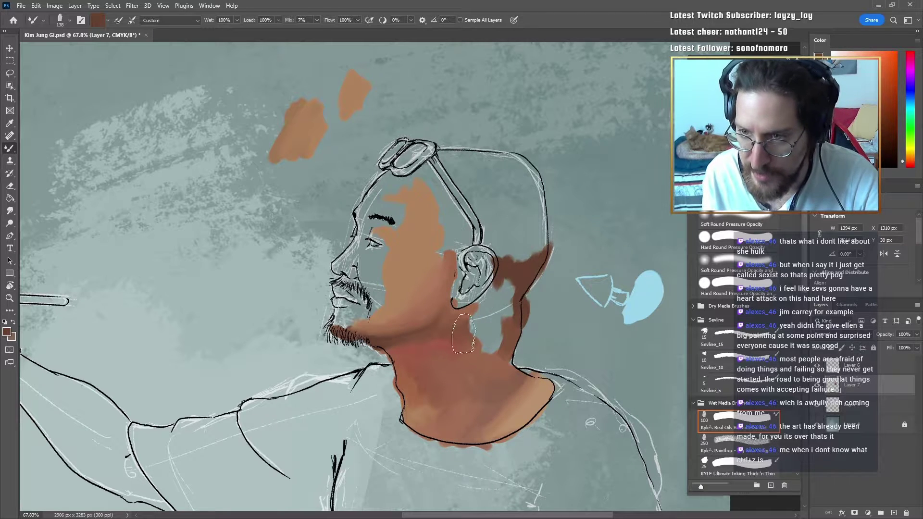
Step: Fill the remaining gap between the ear and the nape with sampled brown, joining the neck to the back of the head
left_click(460, 320, "alt")
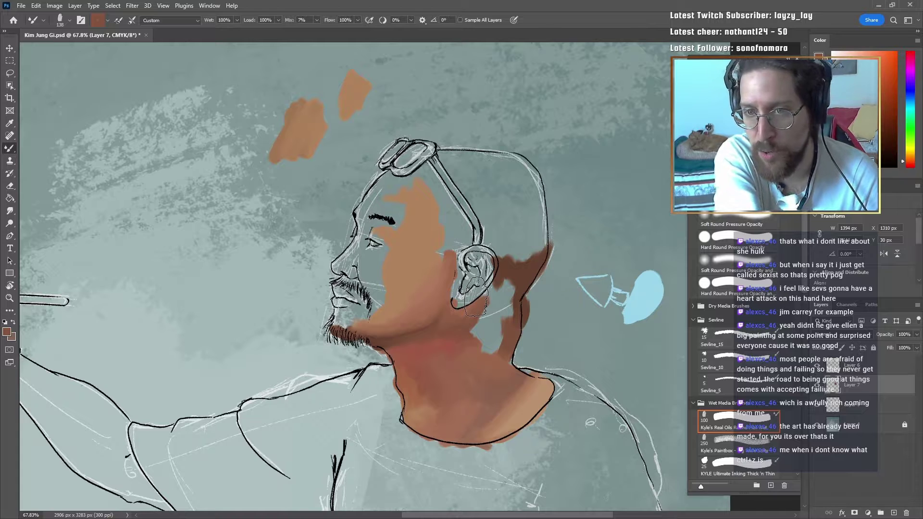
mouse_move(476, 297)
left_mouse_down()
mouse_move(505, 292)
mouse_move(520, 304)
mouse_move(510, 303)
left_mouse_up()
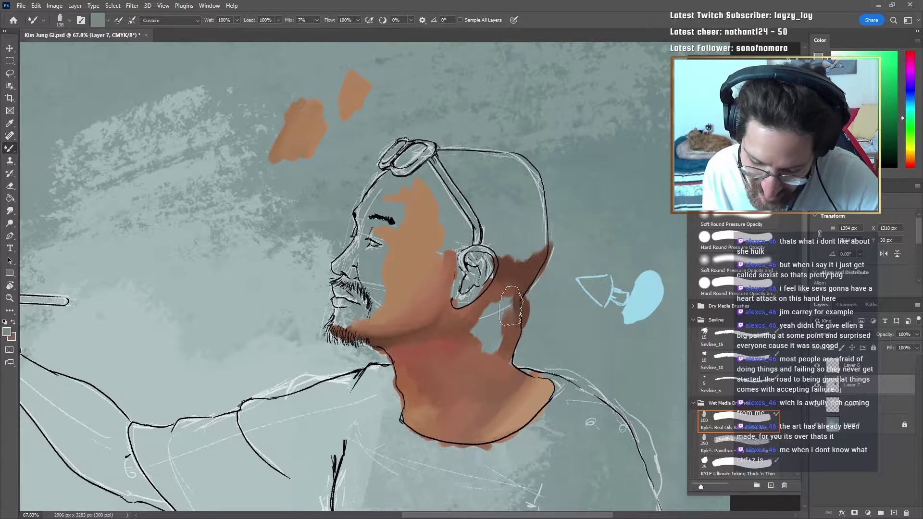
mouse_move(478, 311)
left_mouse_down()
mouse_move(495, 319)
mouse_move(488, 326)
mouse_move(504, 320)
mouse_move(507, 341)
left_mouse_up()
key("z")
mouse_move(565, 278)
left_mouse_down()
mouse_move(551, 321)
mouse_move(577, 296)
left_mouse_up()
key("b")
left_click(501, 332, "alt")
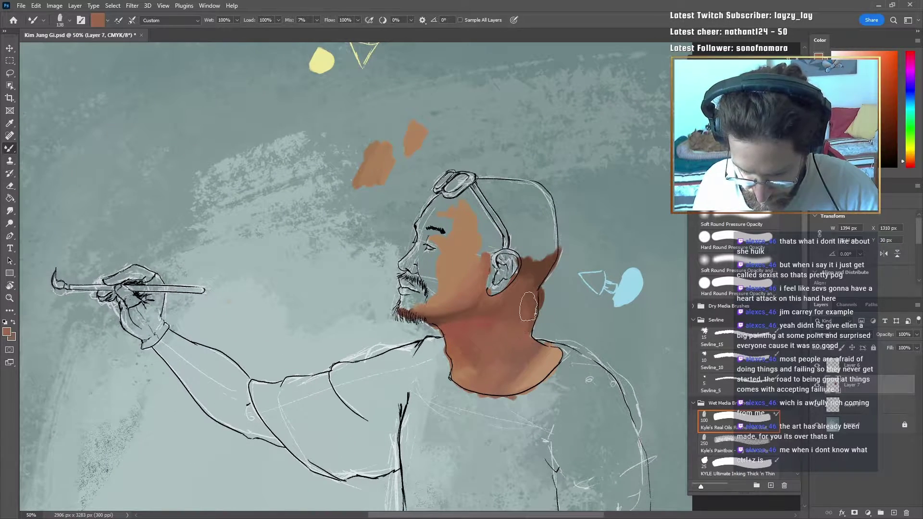
Step: Reduce the brush to 62 and paint sampled light tan along the front edge of the ear
key("z")
scroll(607, 226, "up", 2)
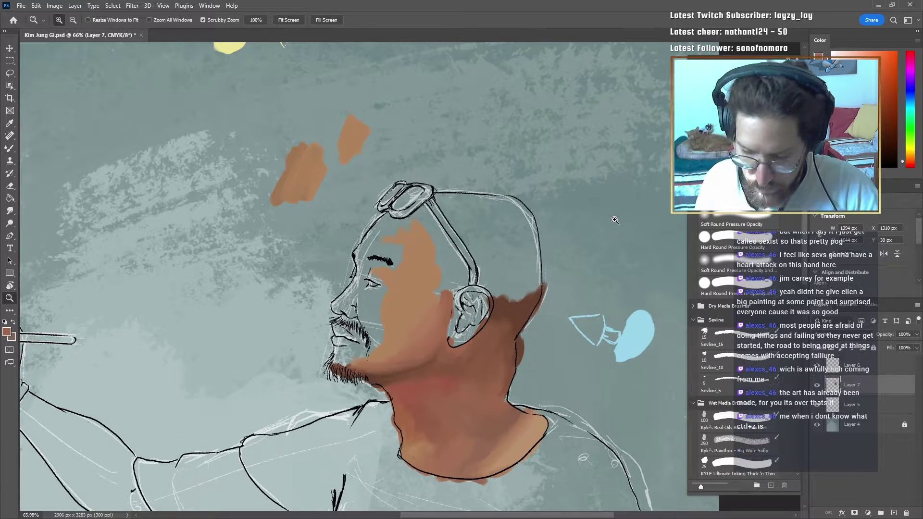
scroll(447, 307, "up", 1)
key("b")
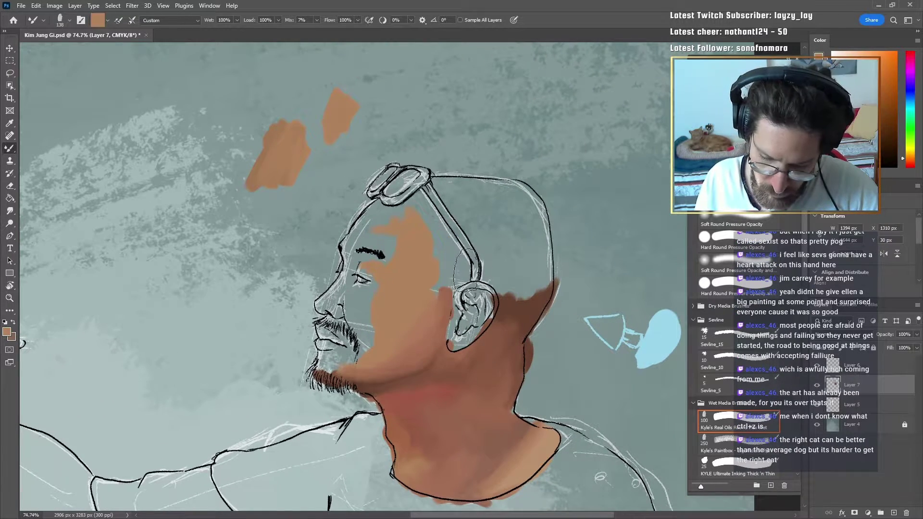
left_click_drag(491, 291, 477, 296)
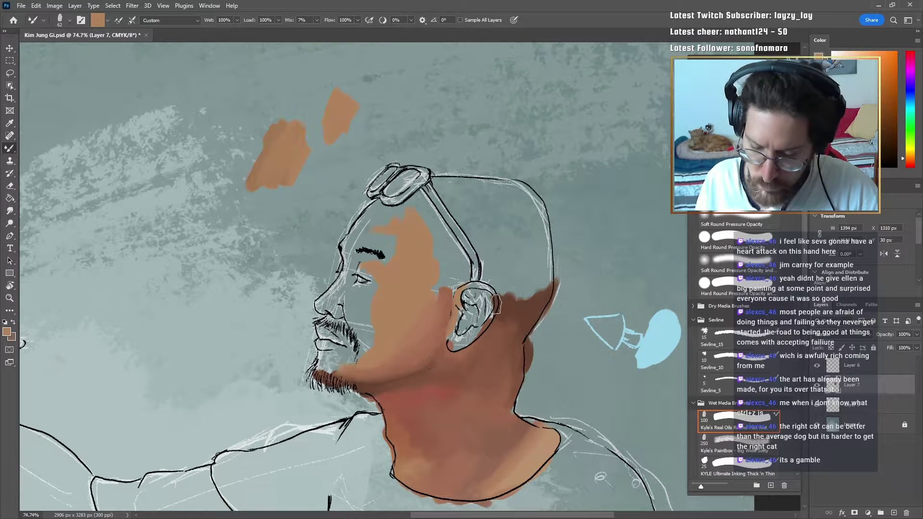
Step: Enlarge the brush to 96 and paint a muted brown patch on the temple beside the goggle strap
left_click_drag(482, 145, 462, 258)
left_click(187, 110, "alt")
scroll(484, 295, "down", 1)
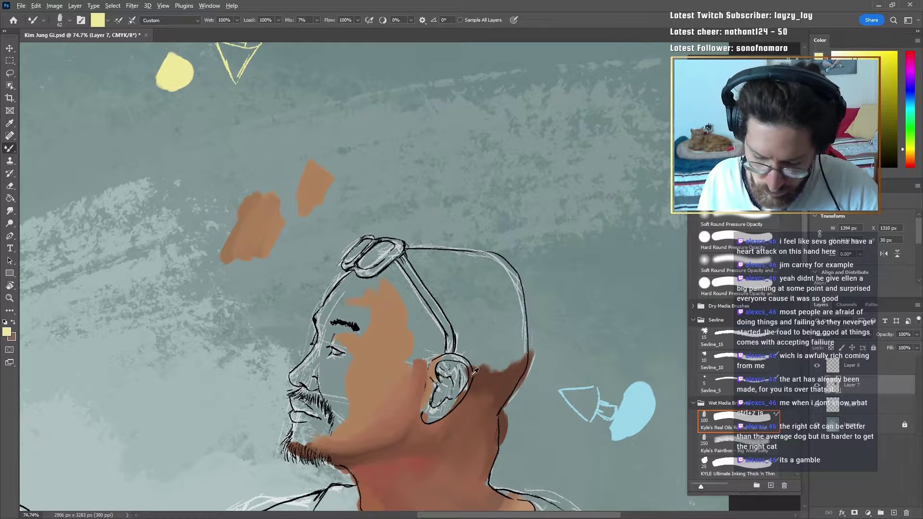
left_click(393, 325, "alt")
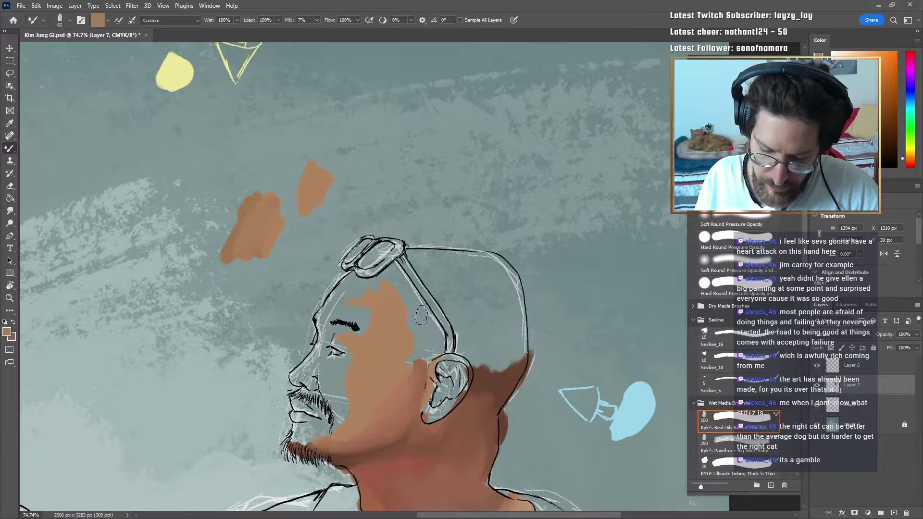
left_click_drag(421, 315, 436, 315)
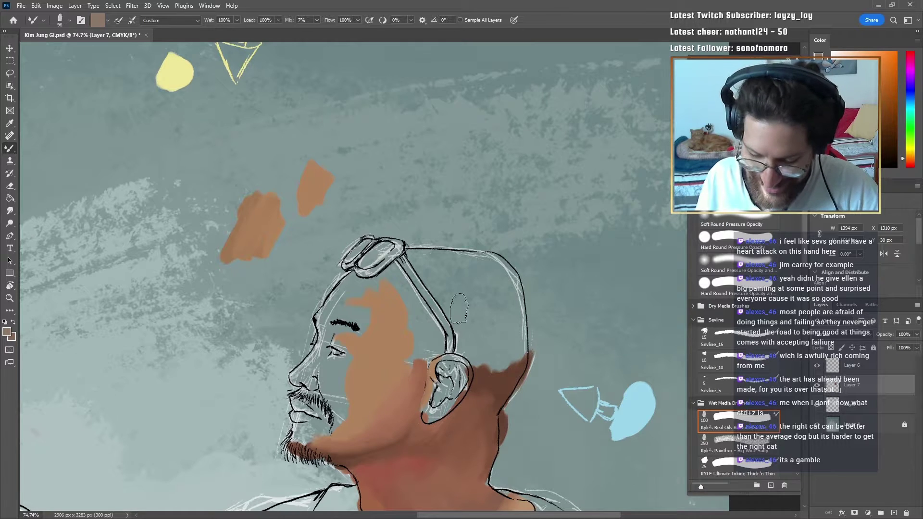
left_click_drag(426, 315, 425, 323)
key("ctrl+z")
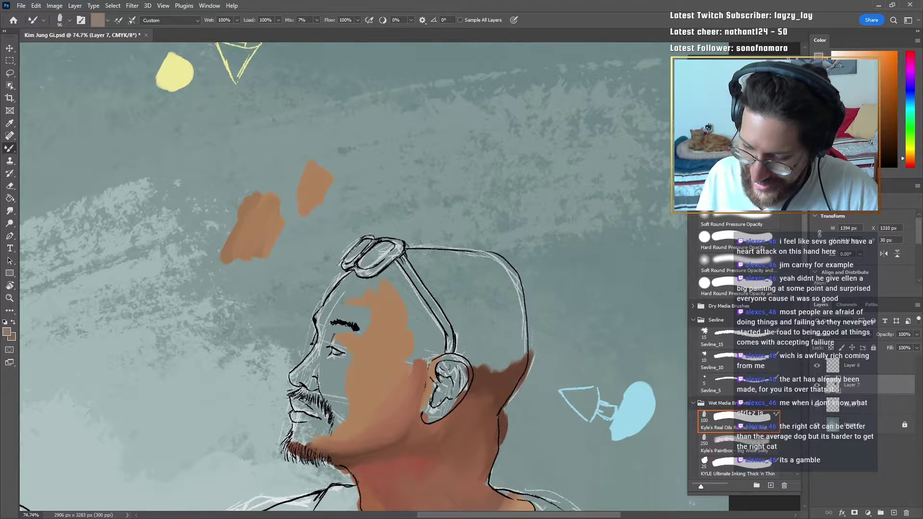
left_click_drag(428, 321, 413, 320)
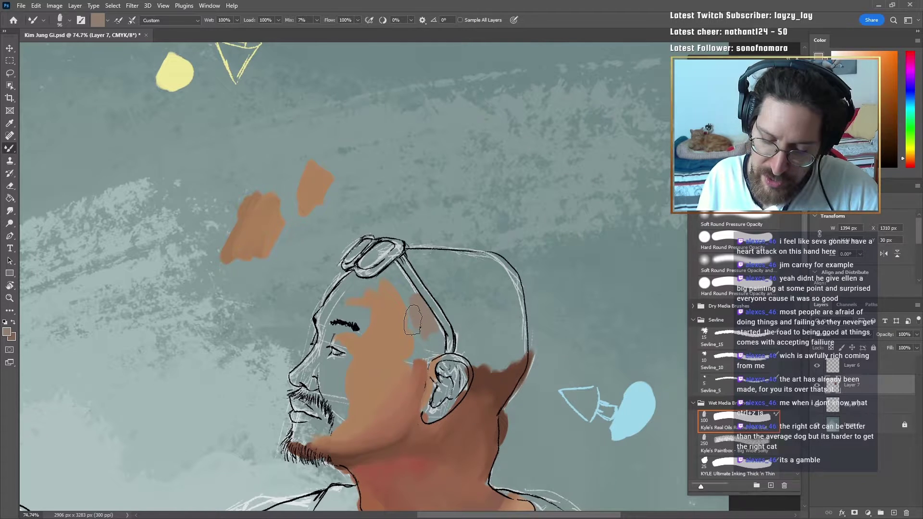
Step: Blend the temple into the cheek and fill the skin up to the goggle strap with sampled oranges and muted browns
left_click(407, 332, "alt")
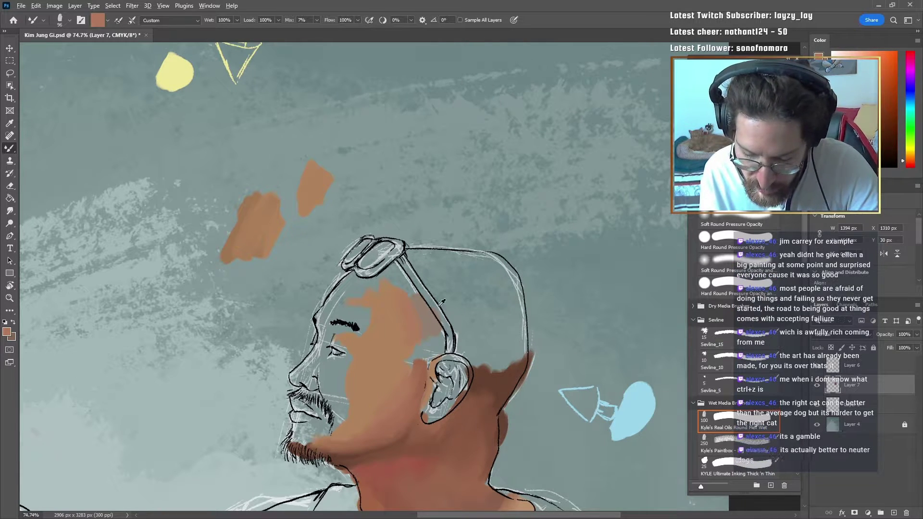
left_click(422, 327, "alt")
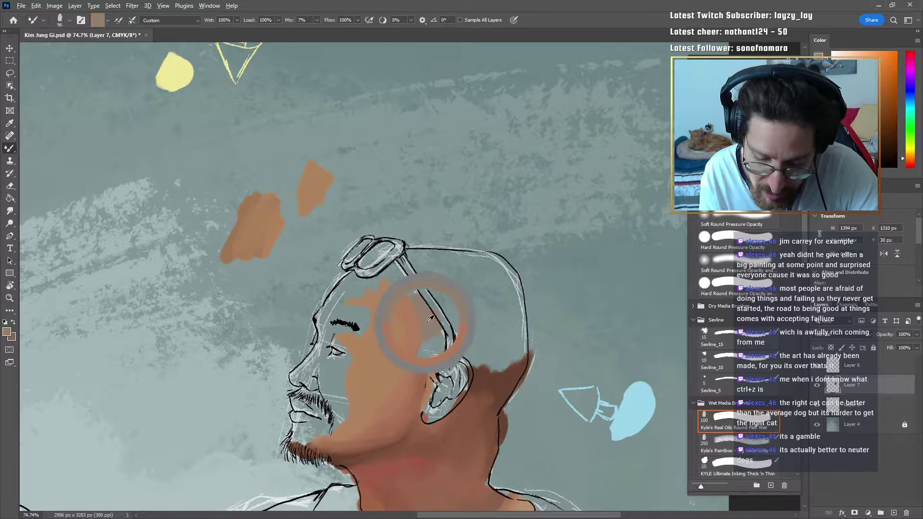
left_click(418, 342, "alt")
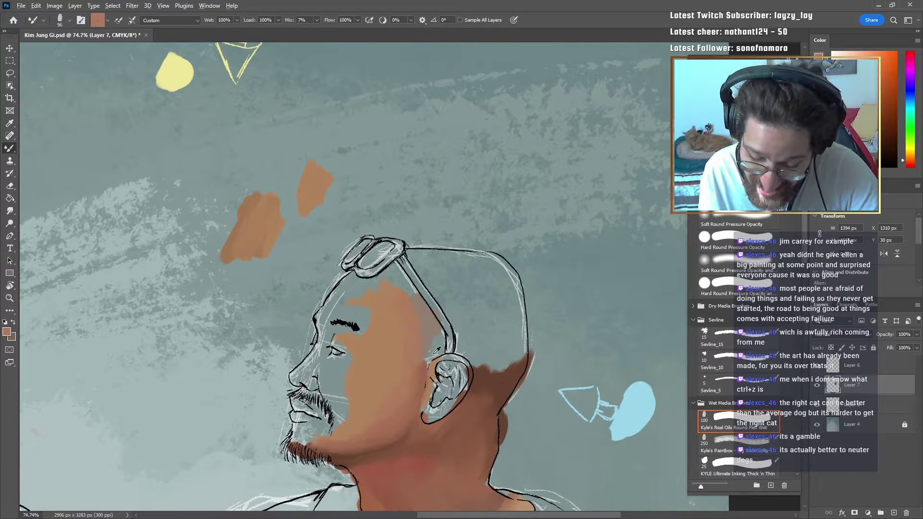
left_click(428, 351, "alt")
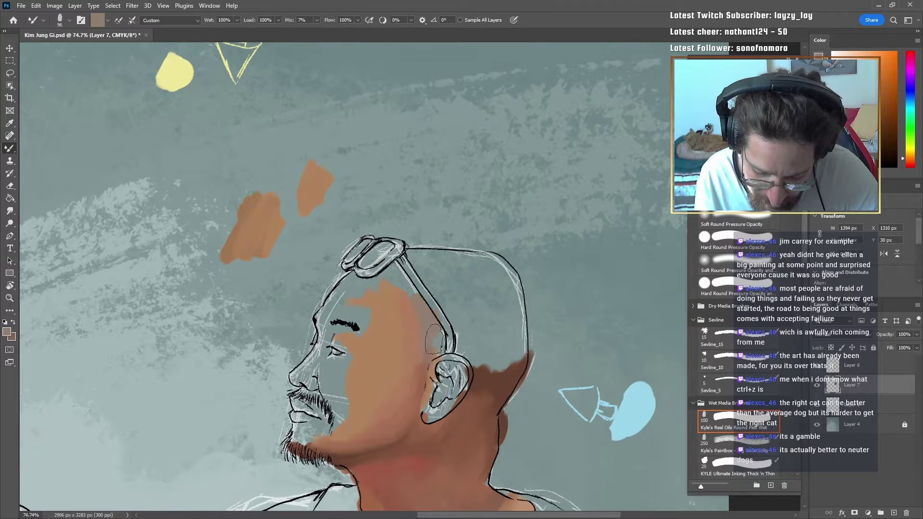
left_click(433, 332, "alt")
left_click(411, 305, "alt")
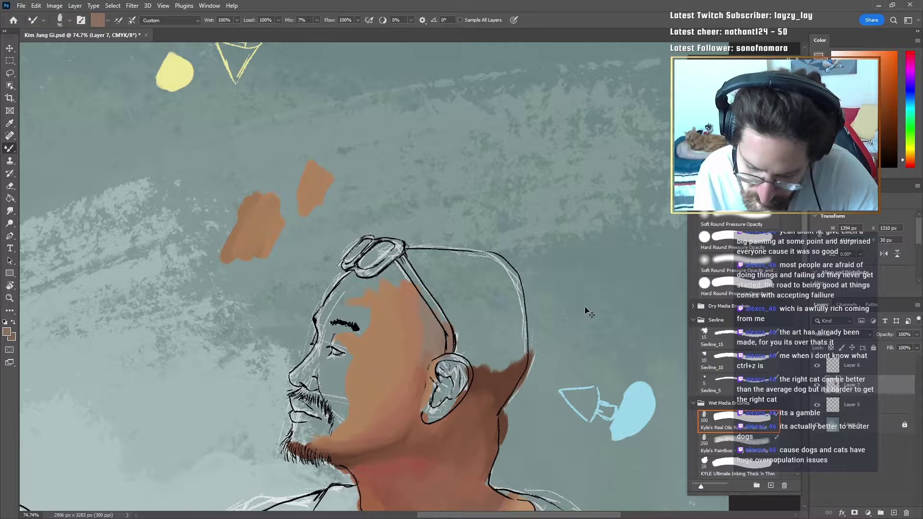
Step: Darken the narrow area between the temple and the goggle strap just above the ear with muted brown
key("e")
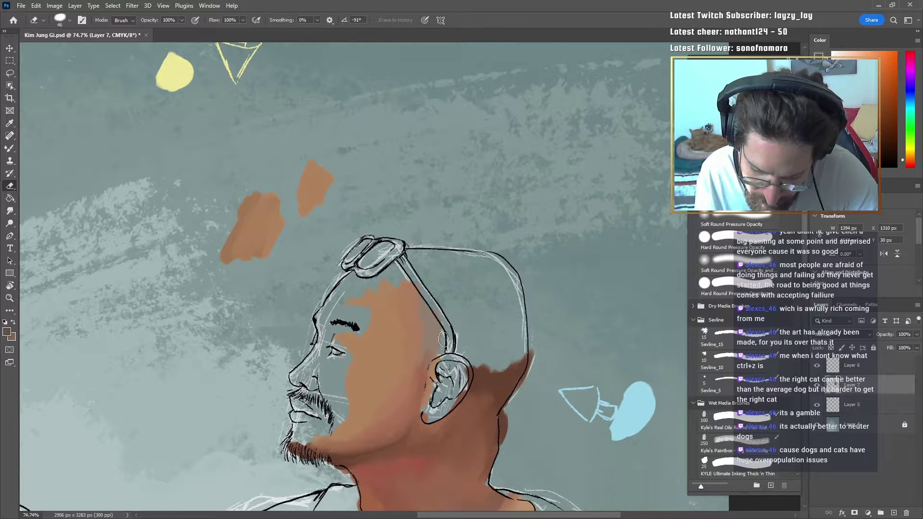
key("b")
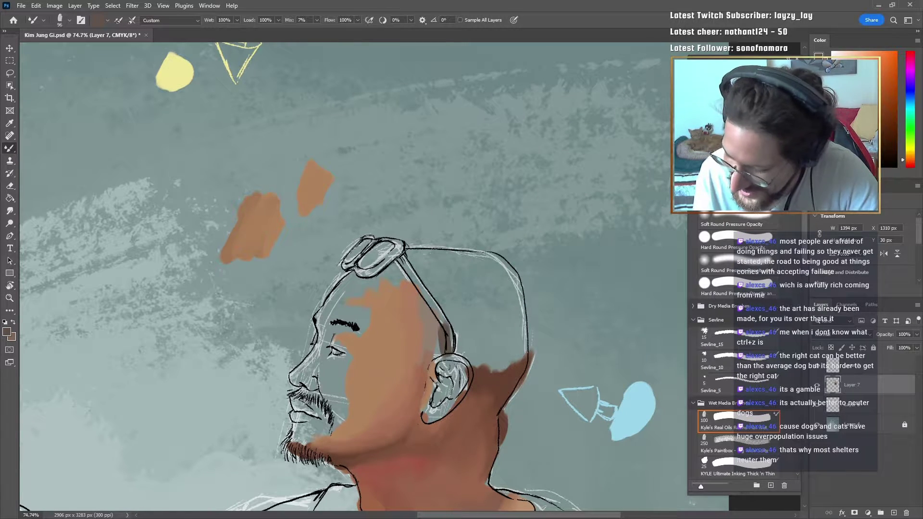
left_click_drag(441, 333, 438, 358)
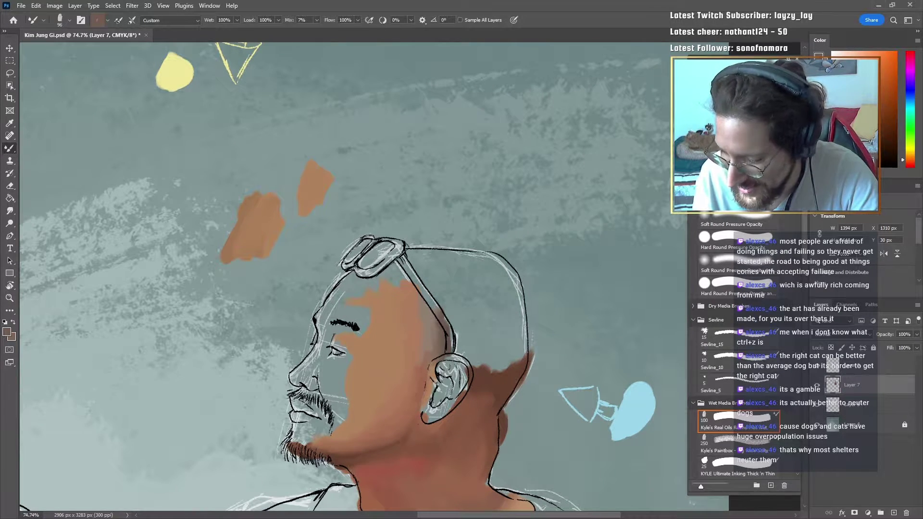
Step: Enlarge the brush to 122 and block in the back of the head above the nape with dark and greyish browns
left_click_drag(503, 331, 498, 359)
key("ctrl+z")
right_click(493, 331, "alt")
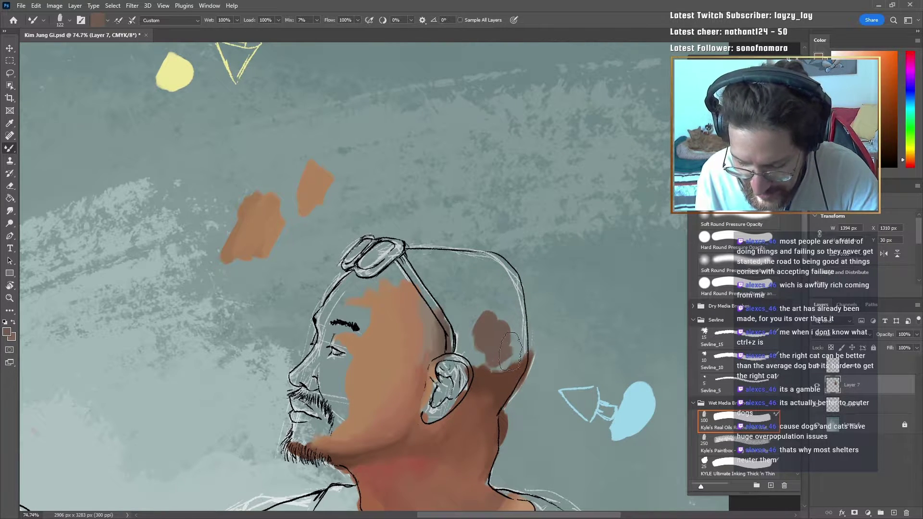
left_click(497, 369, "alt")
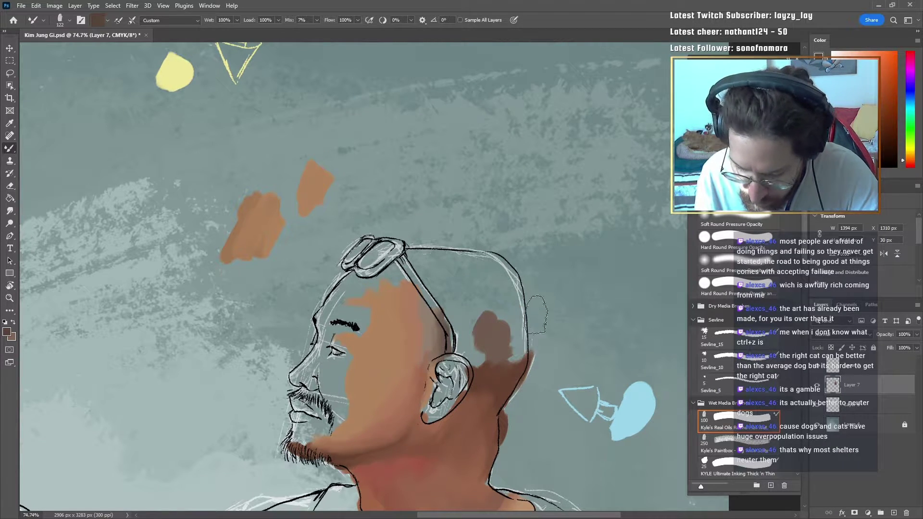
left_click_drag(523, 286, 529, 377)
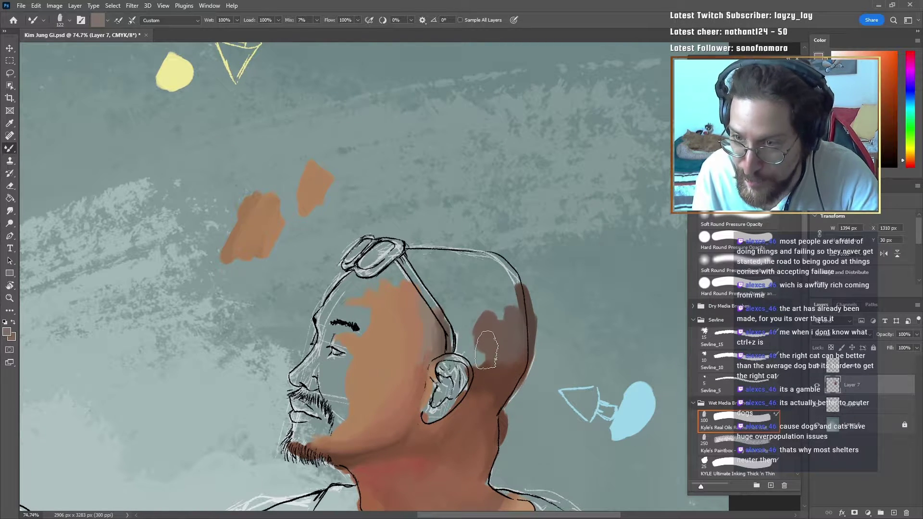
left_click_drag(474, 311, 465, 349)
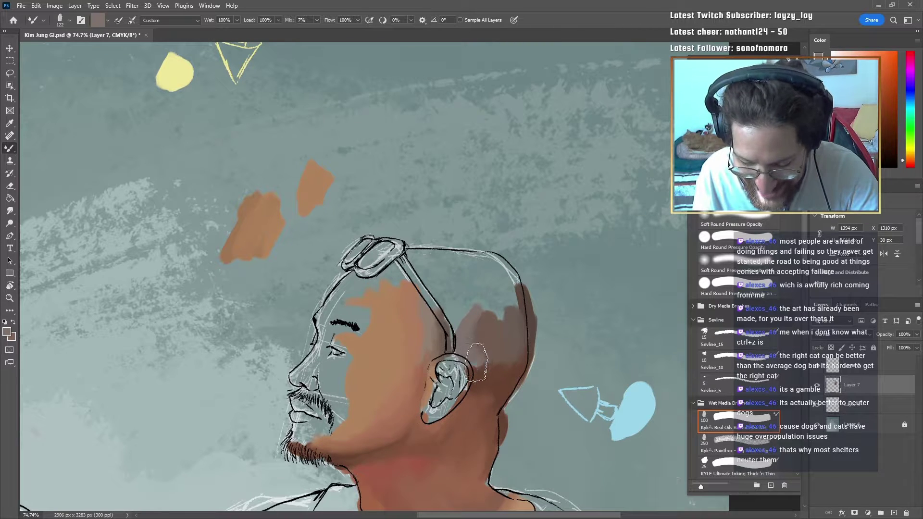
Step: Extend the back of the head upward toward the crown with sampled greyish and warmer browns
left_click(493, 340, "alt")
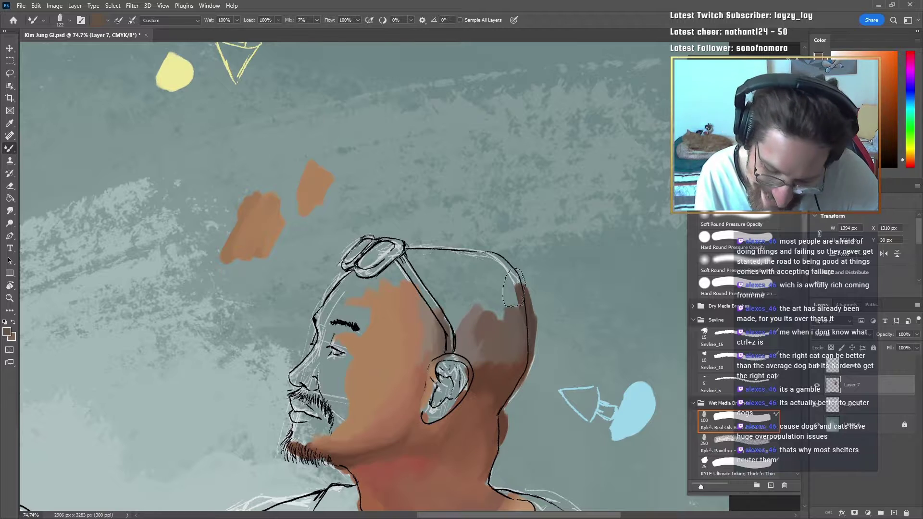
left_click(488, 313, "alt")
mouse_move(486, 294)
left_mouse_down()
mouse_move(461, 301)
mouse_move(506, 319)
mouse_move(476, 326)
left_mouse_up()
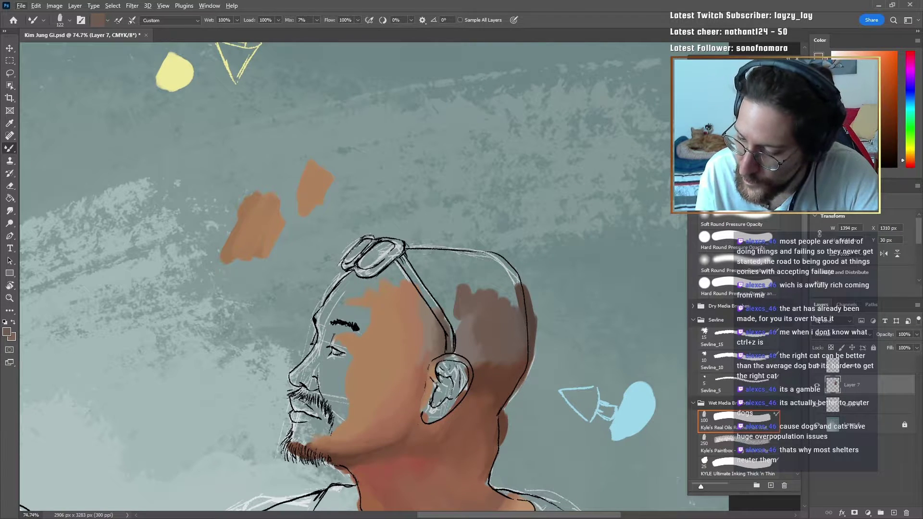
left_click(435, 321, "alt")
mouse_move(451, 281)
left_mouse_down()
mouse_move(507, 284)
mouse_move(499, 267)
mouse_move(487, 266)
mouse_move(471, 278)
mouse_move(500, 288)
left_mouse_up()
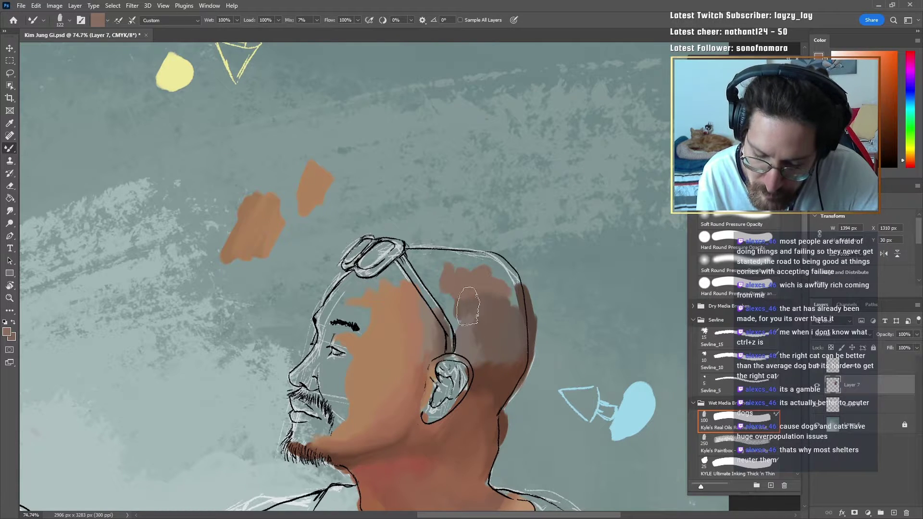
Step: Shift the sampled skin color toward red and paint a muted reddish brown between the goggle strap and the back of the head
left_click(417, 321, "alt")
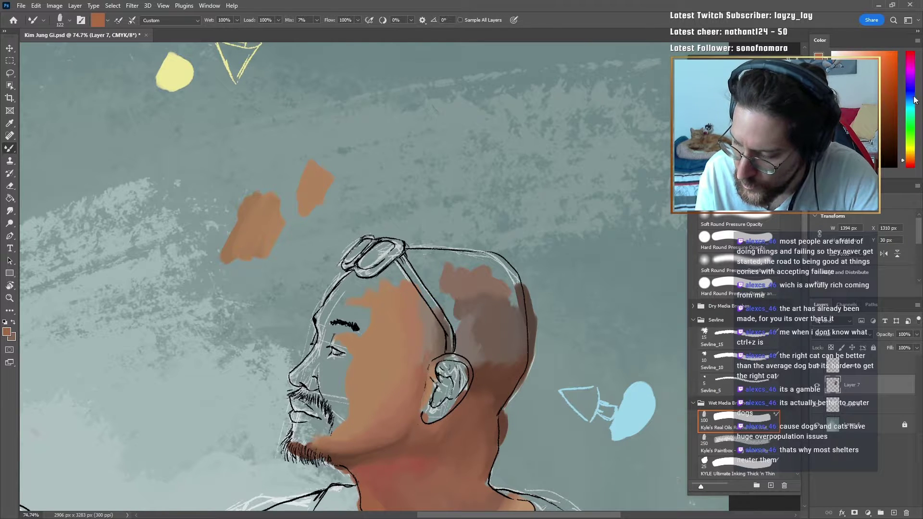
left_click(903, 166)
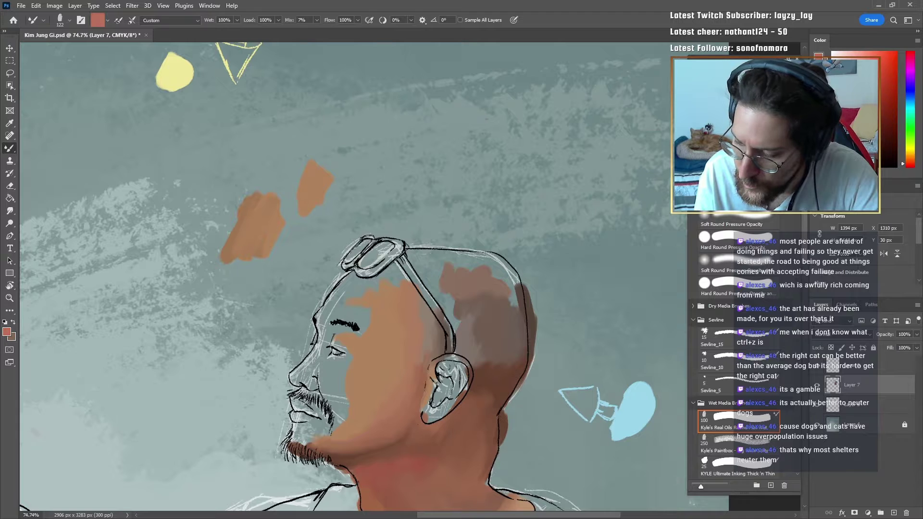
left_click_drag(450, 312, 460, 331)
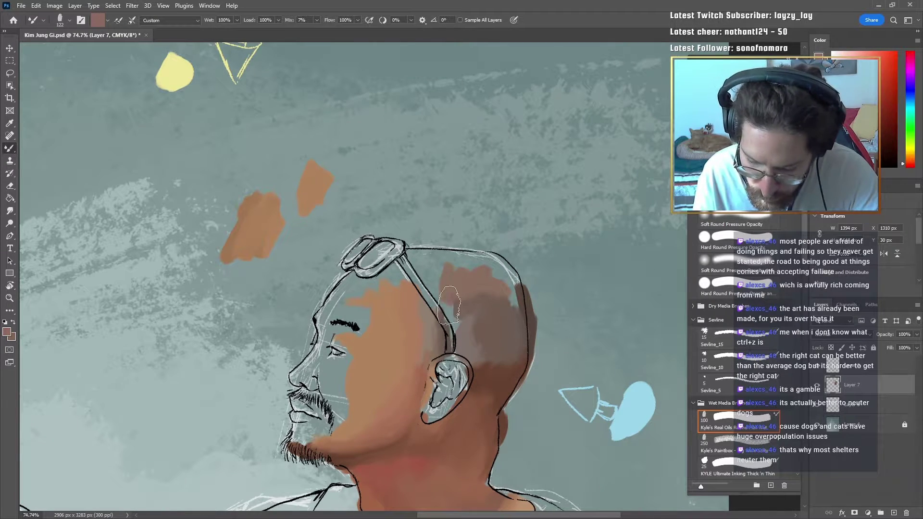
mouse_move(449, 305)
left_mouse_down()
mouse_move(461, 326)
mouse_move(445, 284)
mouse_move(485, 332)
mouse_move(439, 292)
mouse_move(504, 375)
mouse_move(479, 327)
mouse_move(452, 326)
mouse_move(483, 328)
left_mouse_up()
left_click_drag(527, 290, 553, 292)
key("b")
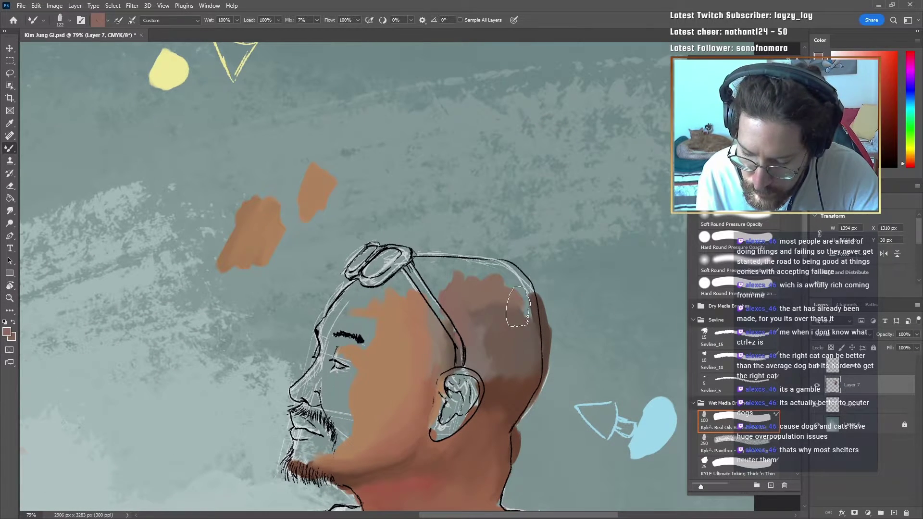
Step: Paint a lighter tan area over the upper back curve of the skull with a color based on the sampled face tone
left_click(418, 350, "alt")
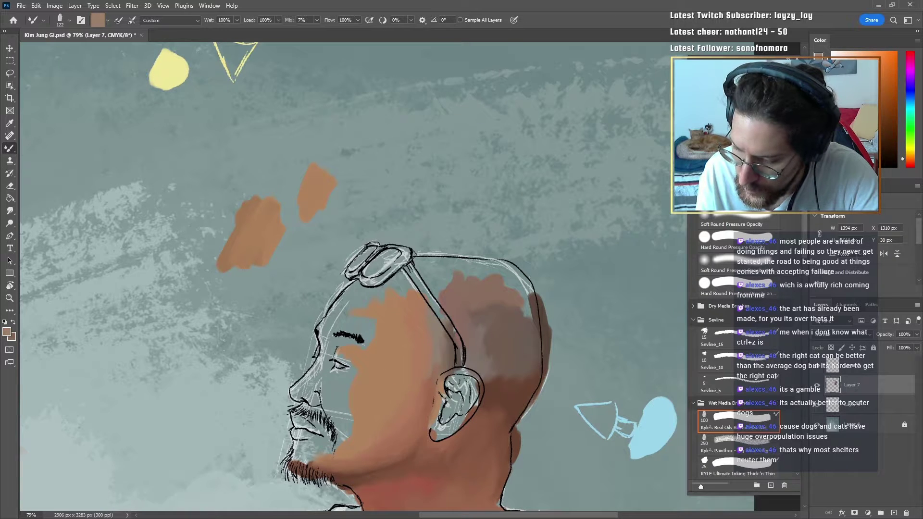
mouse_move(514, 286)
left_mouse_down()
mouse_move(529, 313)
mouse_move(527, 285)
mouse_move(503, 262)
mouse_move(523, 310)
mouse_move(519, 290)
mouse_move(506, 276)
mouse_move(511, 296)
mouse_move(500, 277)
mouse_move(527, 311)
left_mouse_up()
key("z")
left_click_drag(556, 363, 547, 437)
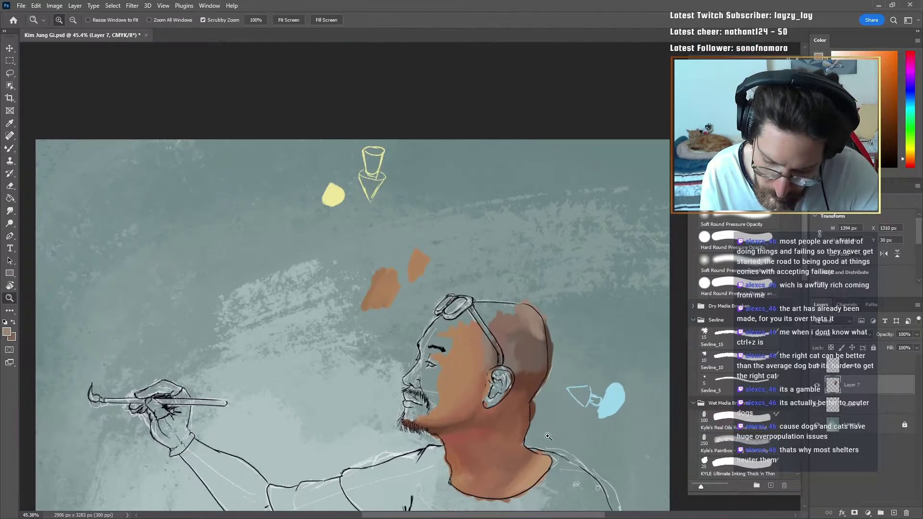
scroll(537, 299, "up", 3)
key("b")
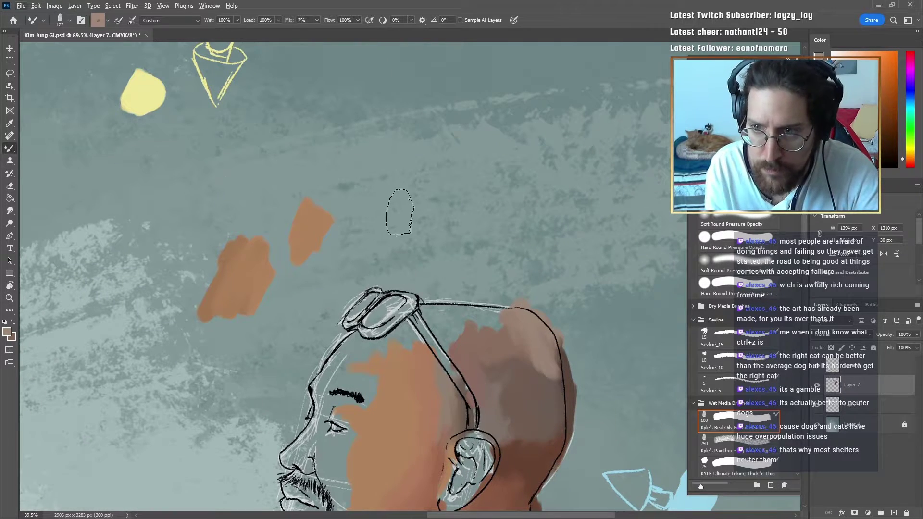
Step: Try a pale cream highlight on top of the skull behind the goggles, using a color derived from the yellow light swatch
left_click(147, 89, "alt")
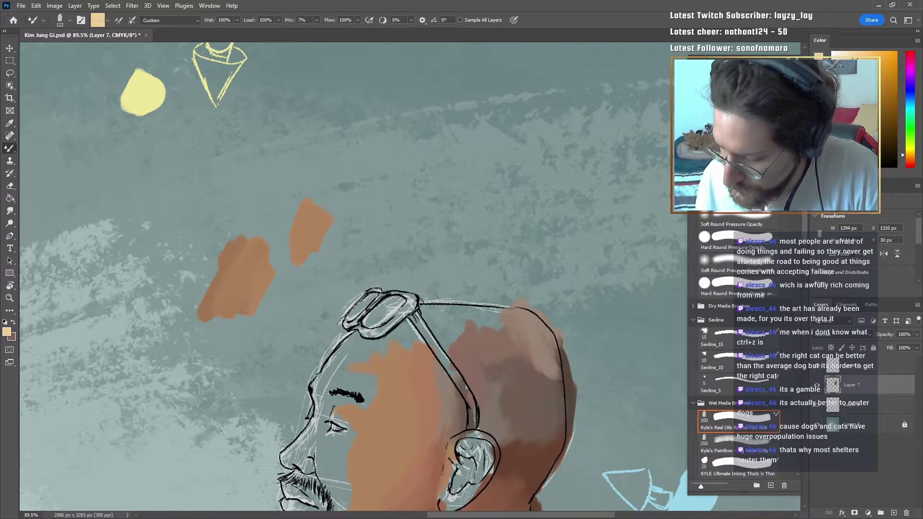
mouse_move(451, 326)
left_mouse_down()
mouse_move(453, 318)
mouse_move(461, 343)
mouse_move(446, 325)
left_mouse_up()
key("ctrl+z")
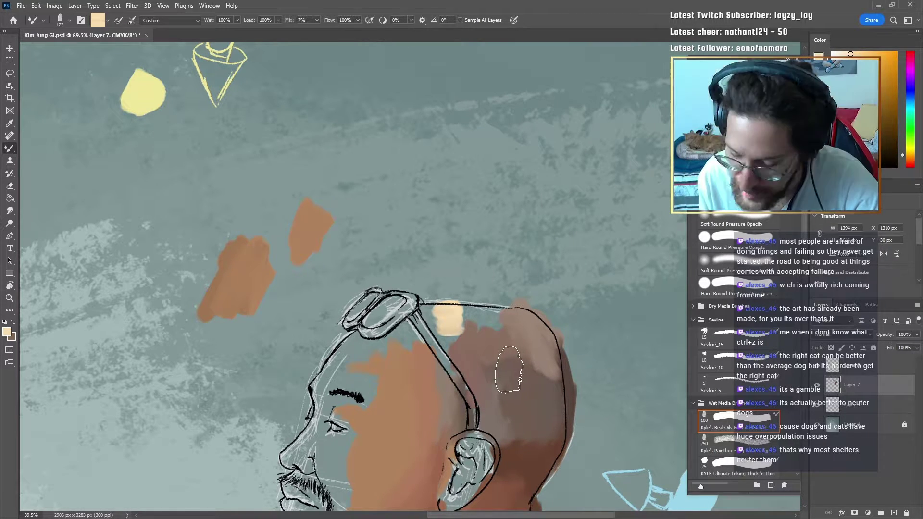
key("v")
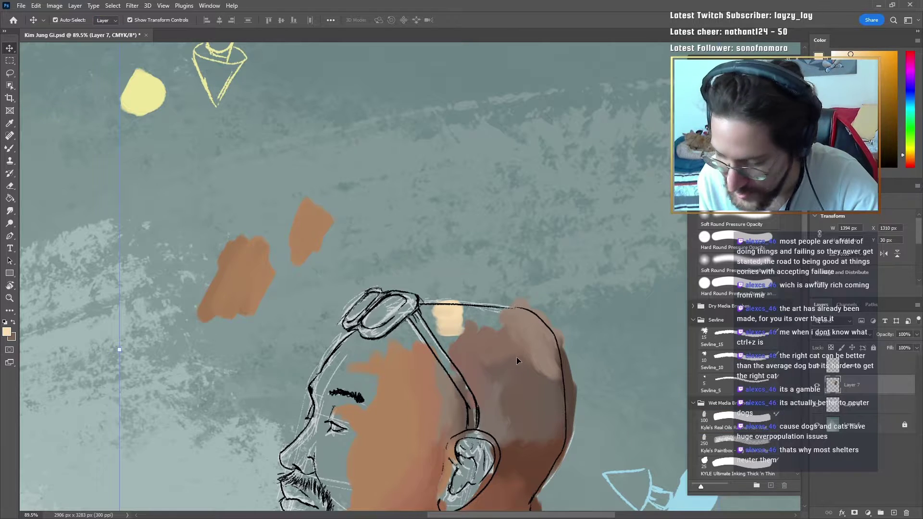
key("b")
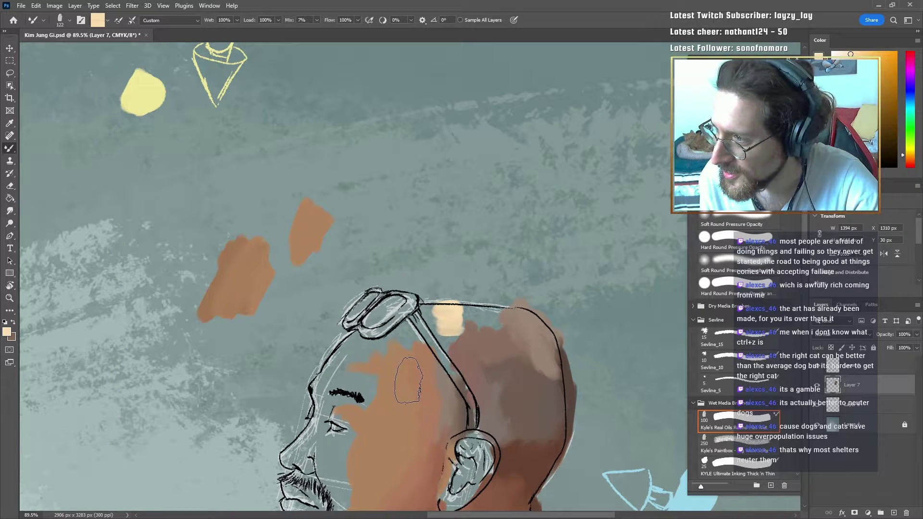
left_click(444, 315, "alt")
Step: Undo the yellowish cream highlight and paint a paler, more neutral cream one on the skull behind the goggles
scroll(474, 339, "up", 2)
key("z")
mouse_move(491, 332)
left_mouse_down()
mouse_move(452, 336)
mouse_move(475, 343)
left_mouse_up()
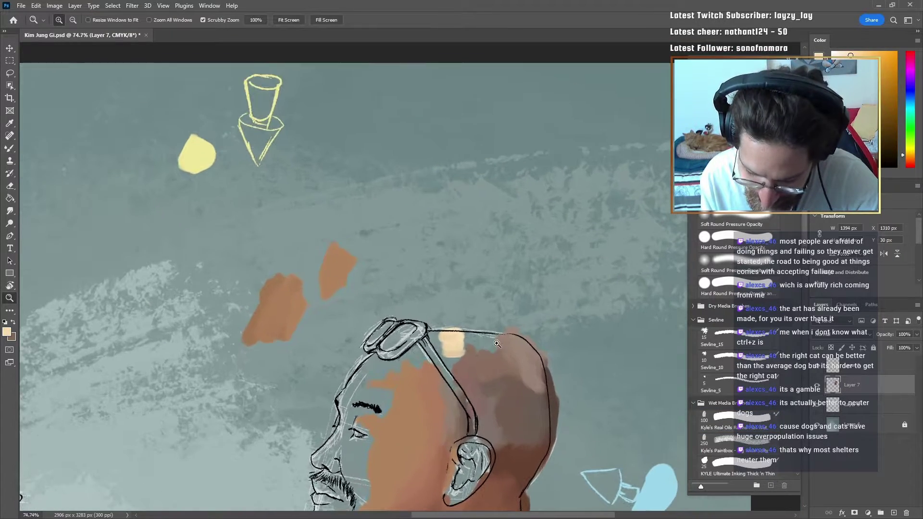
left_click_drag(542, 365, 505, 312)
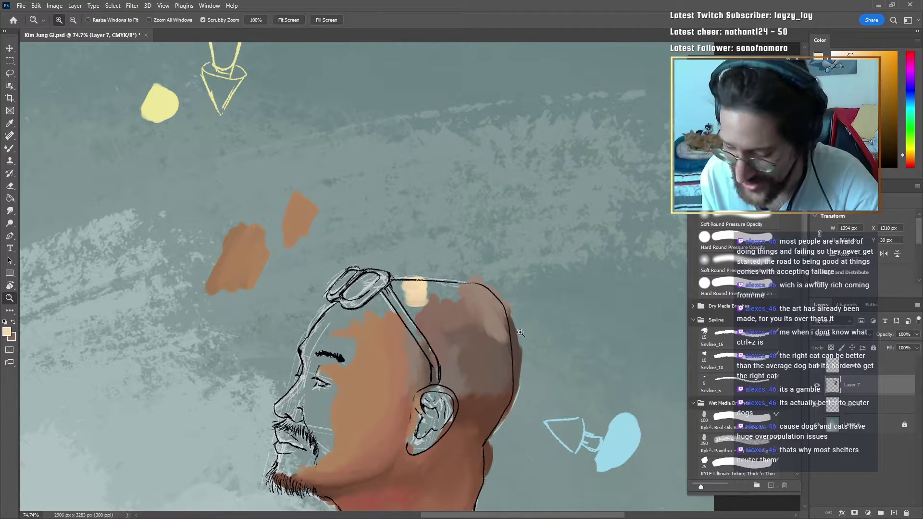
key("b")
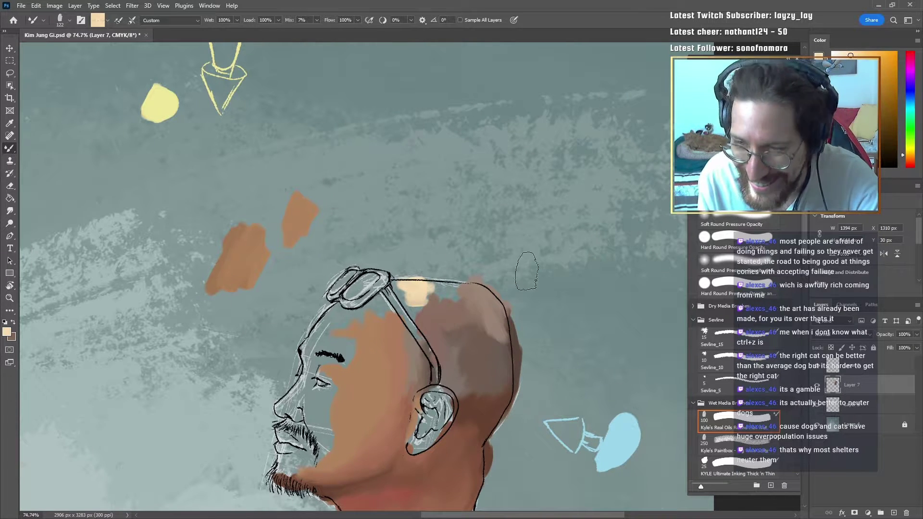
key("ctrl+z")
key("ctrl+z")
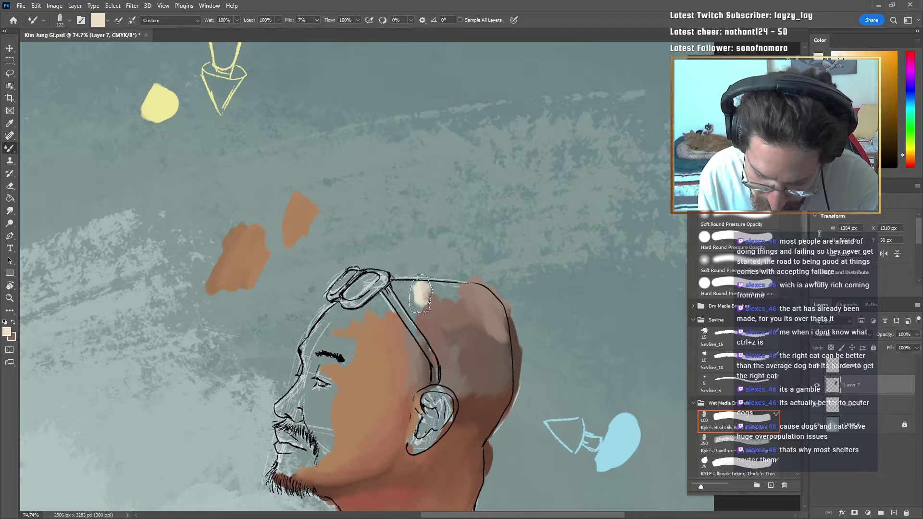
mouse_move(416, 294)
left_mouse_down()
mouse_move(419, 313)
mouse_move(412, 304)
mouse_move(418, 313)
mouse_move(437, 304)
left_mouse_up()
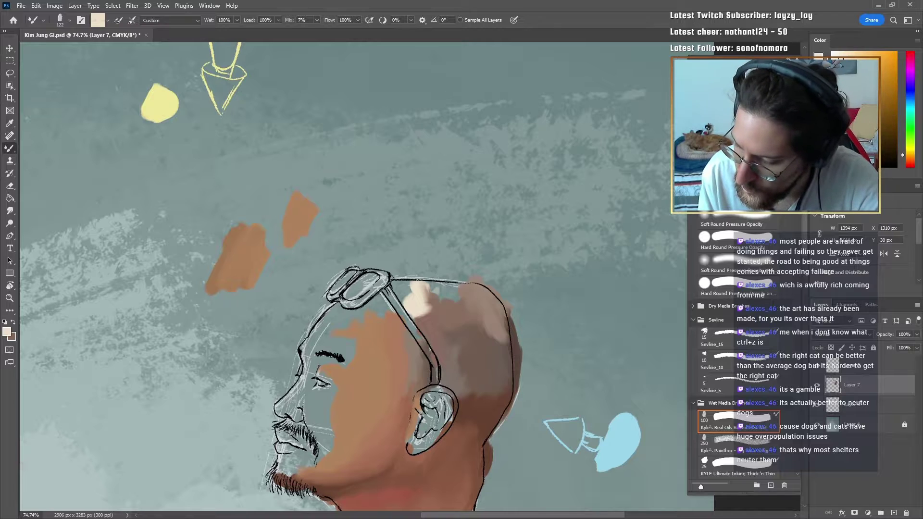
Step: Fill the top edge of the skull from the goggles to the crown with a pinkish off-white and a lightened sampled crown tone
left_click(839, 74)
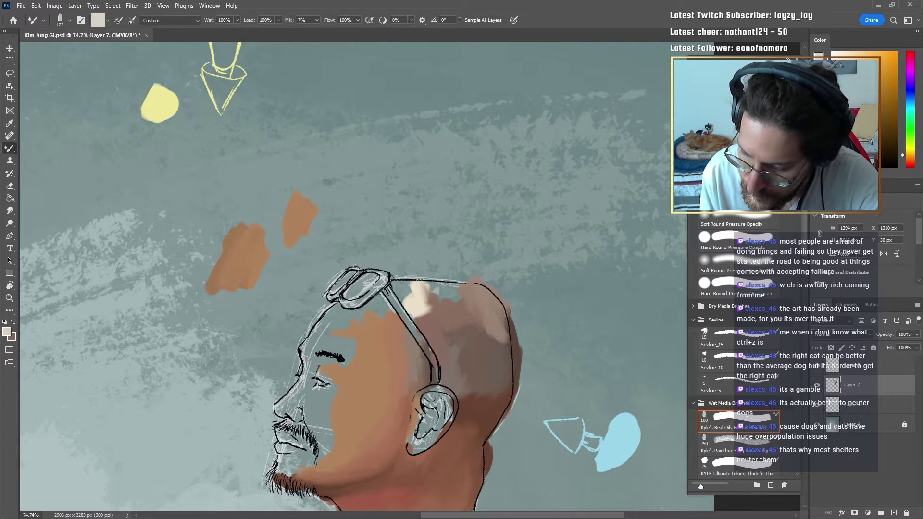
left_click_drag(405, 281, 435, 284)
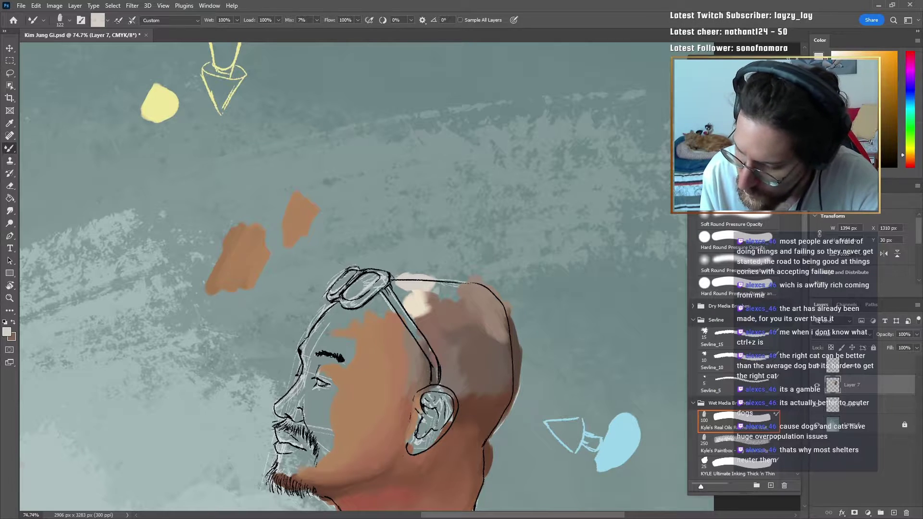
left_click(476, 281, "alt")
left_click(842, 79)
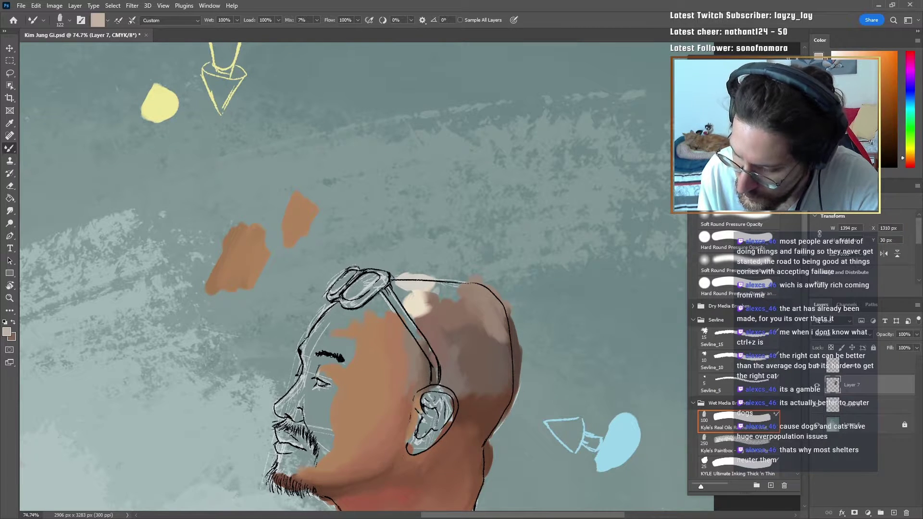
mouse_move(451, 284)
left_mouse_down()
mouse_move(476, 312)
mouse_move(409, 289)
mouse_move(420, 300)
mouse_move(406, 268)
mouse_move(394, 280)
mouse_move(417, 312)
mouse_move(398, 294)
left_mouse_up()
Step: Refine the cream highlight behind the goggles with color sampled from the painted skull
left_click_drag(520, 366, 557, 282)
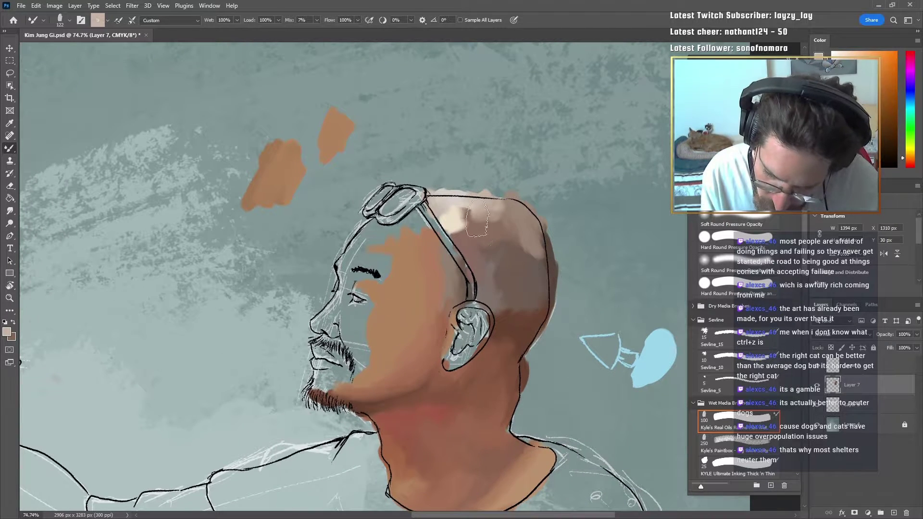
left_click(457, 208, "alt")
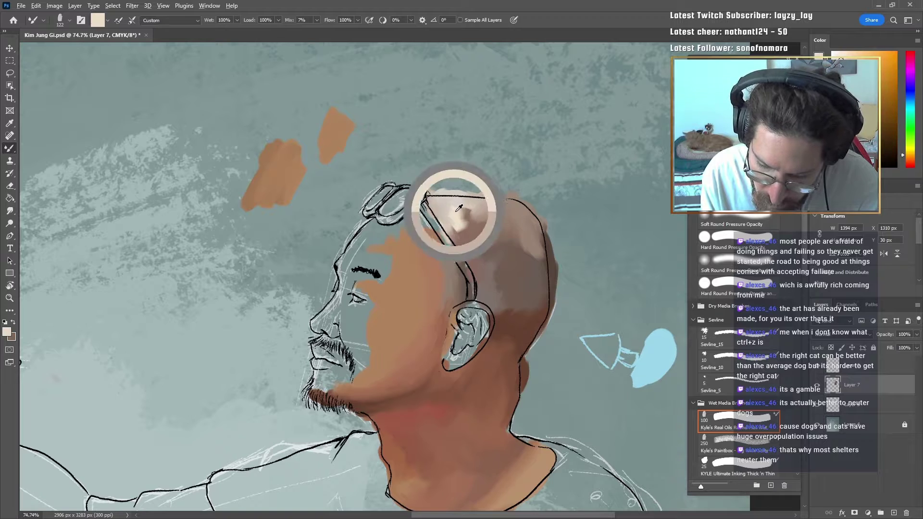
mouse_move(469, 207)
left_mouse_down()
mouse_move(475, 242)
mouse_move(479, 225)
mouse_move(462, 214)
mouse_move(484, 228)
mouse_move(468, 213)
left_mouse_up()
left_click(453, 207, "alt")
Step: Sample the red tone from the neck and paint a reddish accent on the upper temple beside the goggle strap
key("z")
left_click_drag(545, 223, 531, 237)
left_click_drag(558, 207, 550, 240)
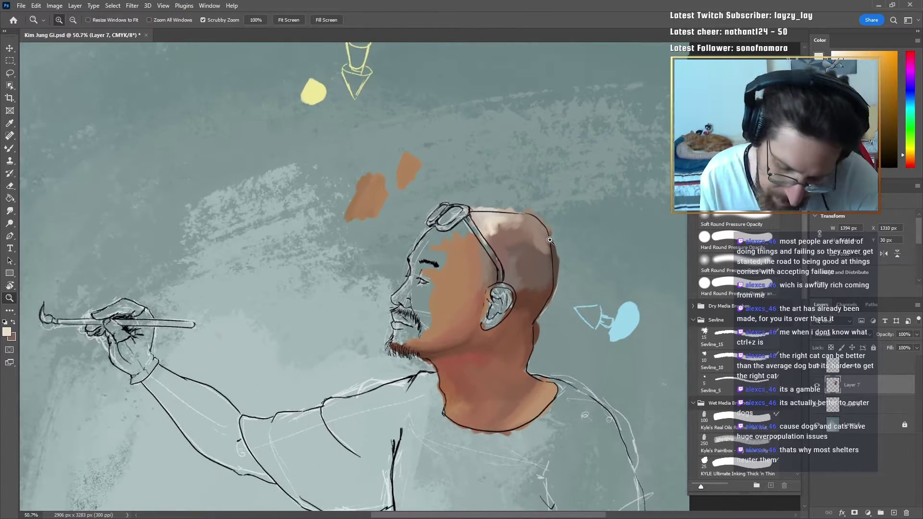
left_click_drag(493, 257, 535, 274)
key("b")
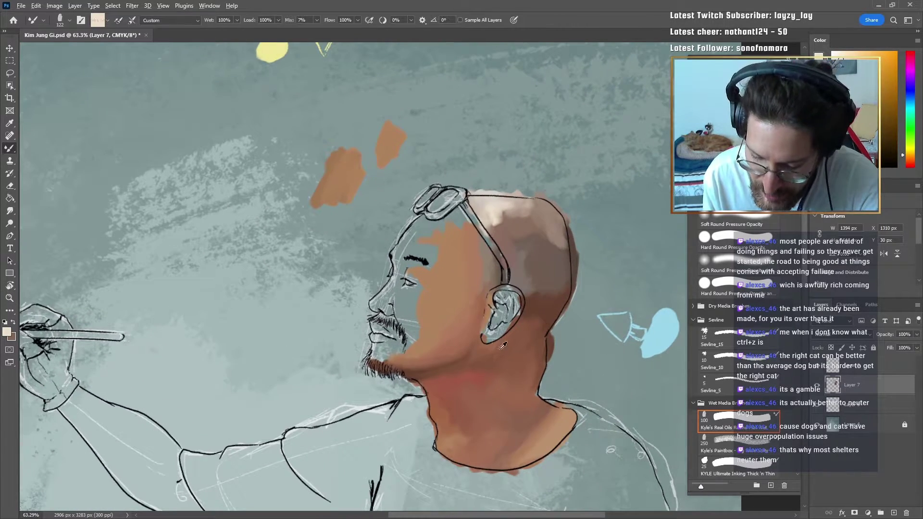
left_click(473, 373, "alt")
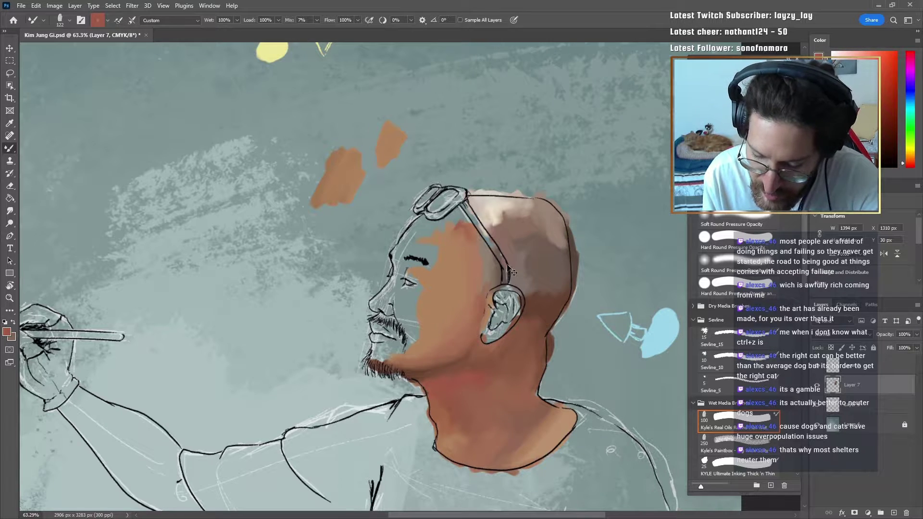
left_click_drag(462, 220, 469, 233)
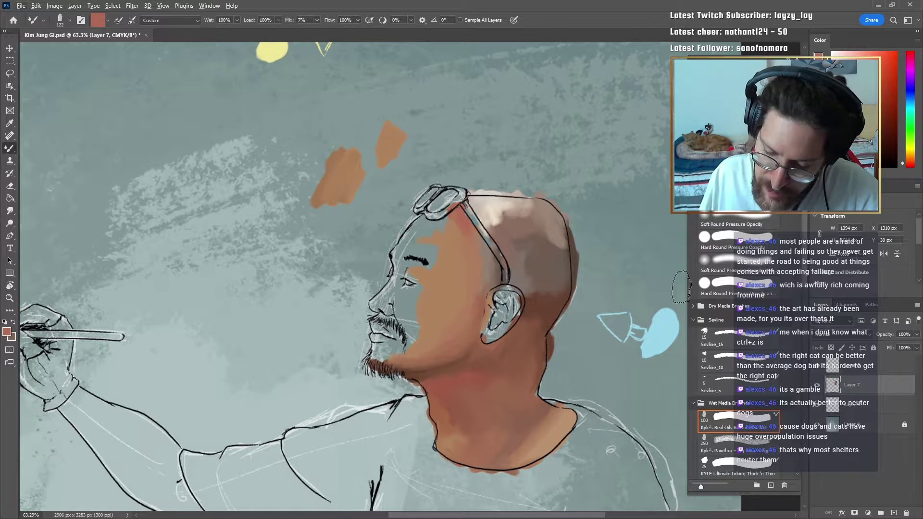
Step: Paint a yellowish tan, derived from the sampled face tone, on the upper forehead just below the goggles
left_click(431, 294, "alt")
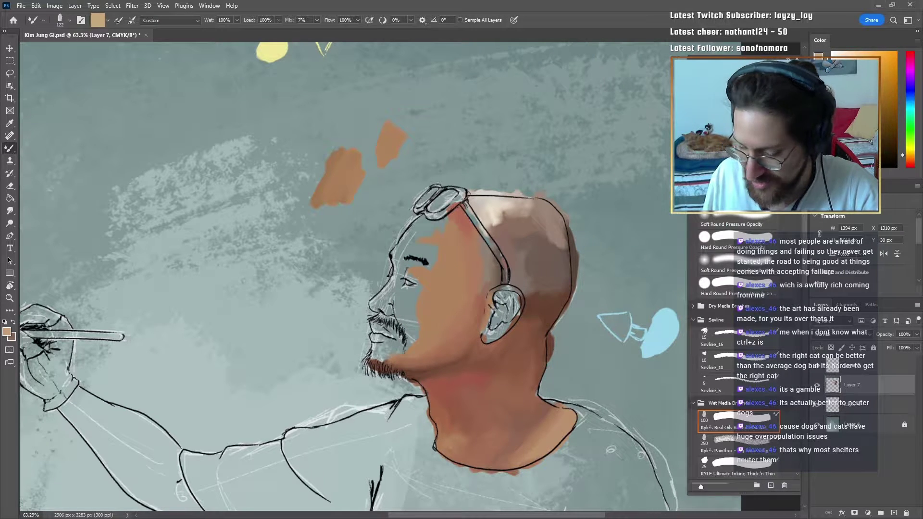
mouse_move(431, 217)
left_mouse_down()
mouse_move(446, 257)
mouse_move(433, 236)
mouse_move(442, 221)
mouse_move(423, 227)
mouse_move(445, 223)
mouse_move(422, 232)
left_mouse_up()
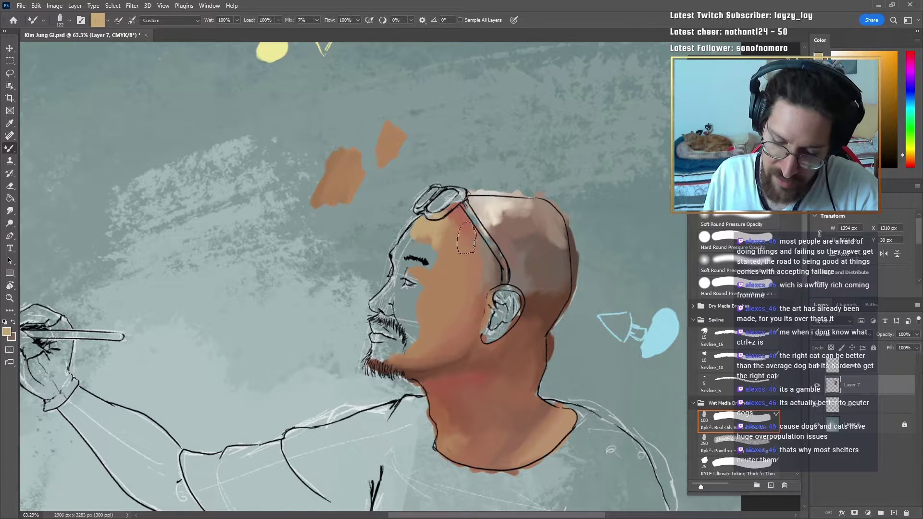
left_click(427, 239, "alt")
left_click(423, 223, "alt")
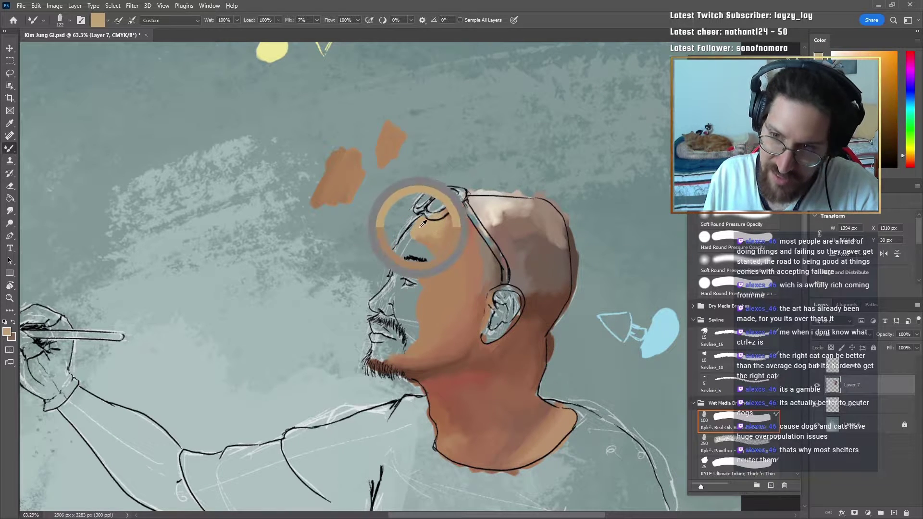
Step: Paint the front edge of the forehead and the bridge of the nose with pale cream sampled from the skull highlight
left_click(492, 204, "alt")
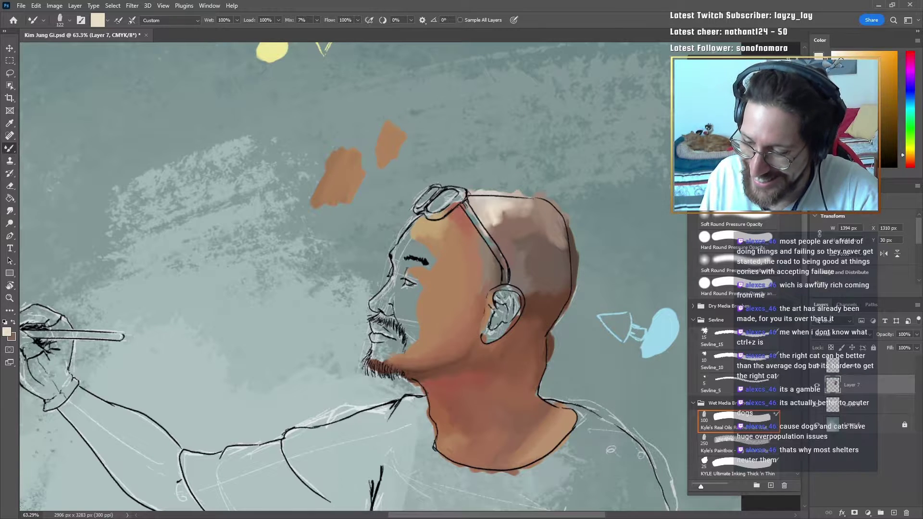
left_click_drag(401, 250, 405, 239)
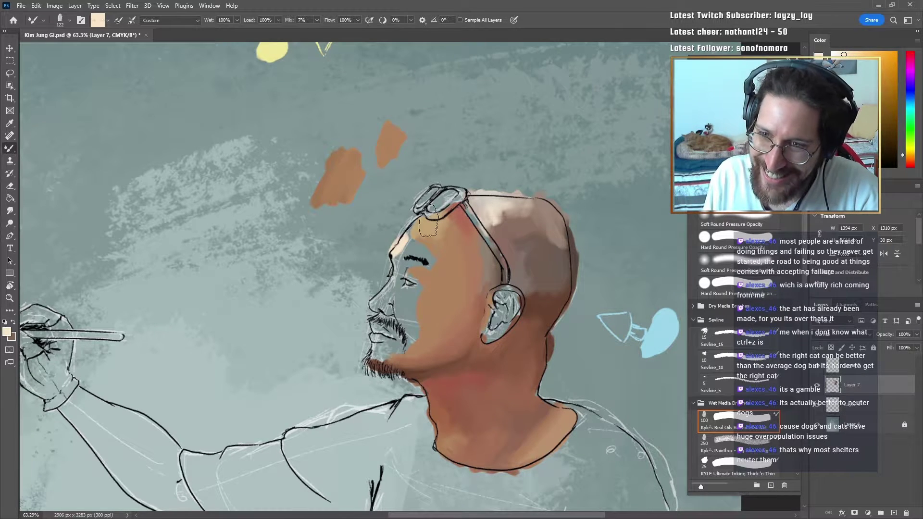
left_click(491, 204, "alt")
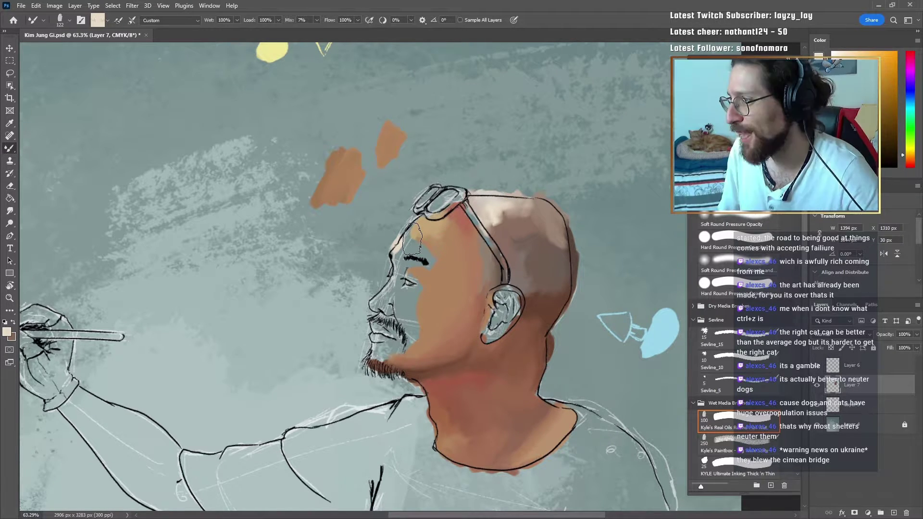
mouse_move(413, 239)
left_mouse_down()
mouse_move(400, 255)
mouse_move(410, 254)
mouse_move(403, 302)
mouse_move(396, 265)
mouse_move(377, 302)
left_mouse_up()
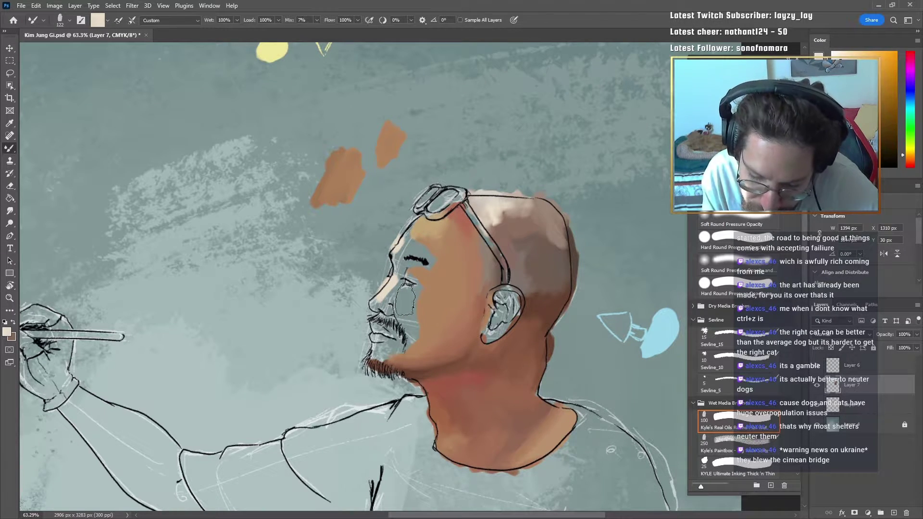
Step: Try a light peach patch on the cheek beside the nose and trim it with the grey-green background color
mouse_move(437, 227)
left_mouse_down()
mouse_move(429, 226)
mouse_move(429, 240)
left_mouse_up()
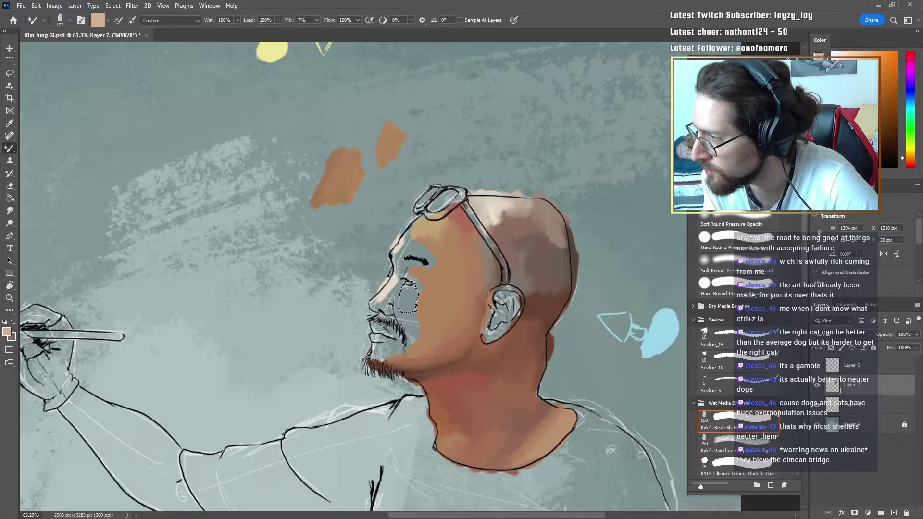
left_click_drag(399, 293, 405, 309)
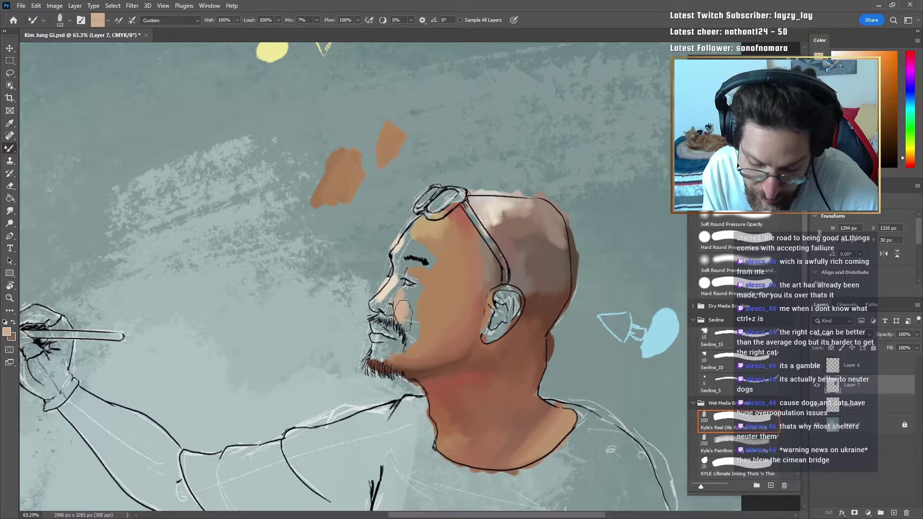
left_click(445, 274, "alt")
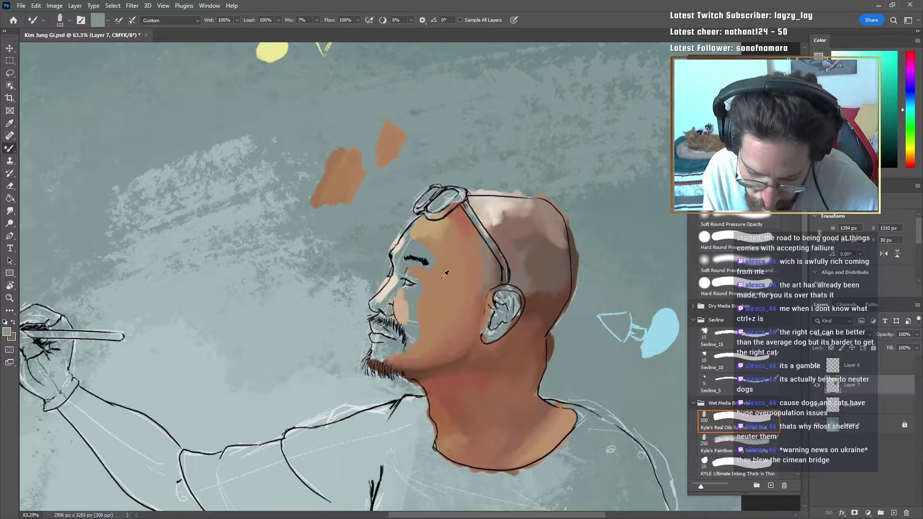
left_click_drag(414, 297, 403, 317)
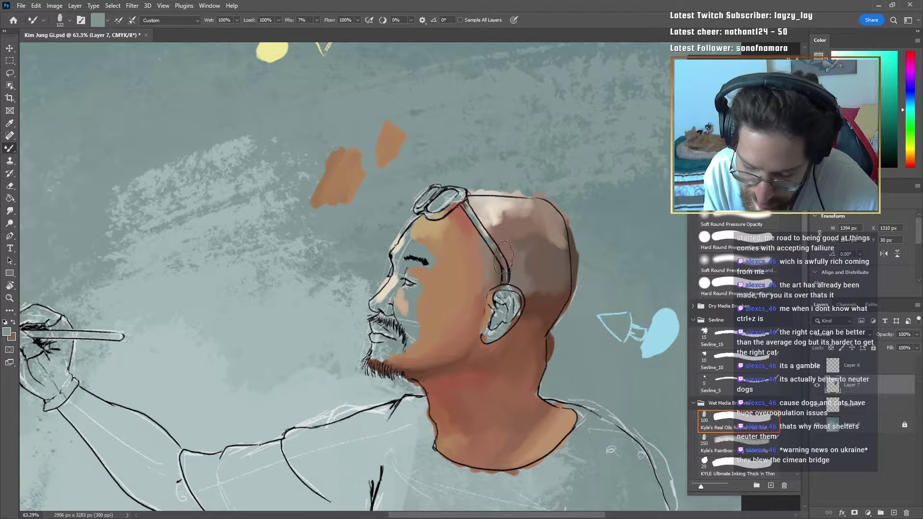
Step: Try a peach based on the nose highlight and shifted toward orange on the cheek, and undo the patch
left_click(386, 287, "alt")
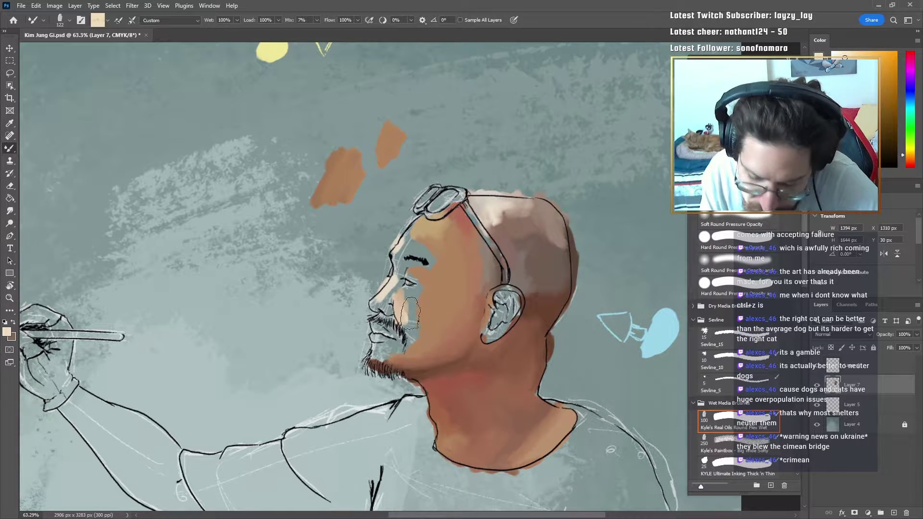
left_click(904, 158)
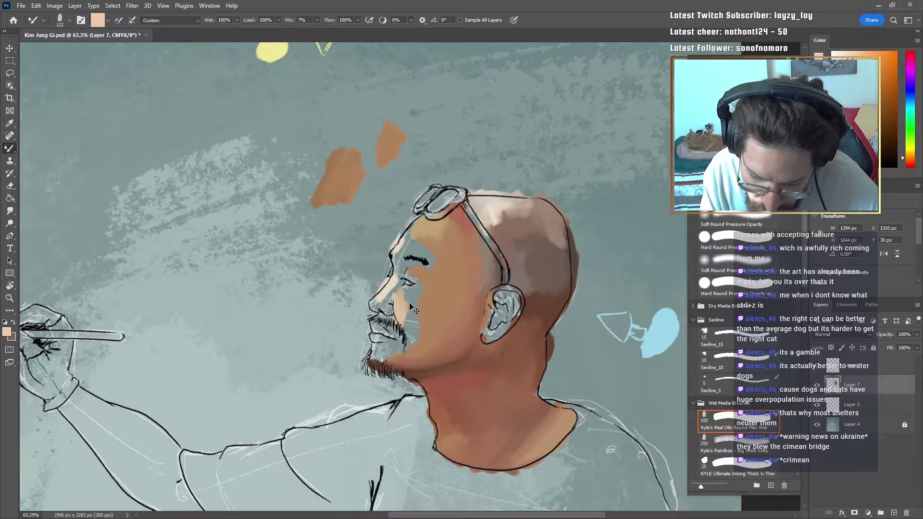
left_click_drag(398, 292, 403, 321)
key("ctrl+z")
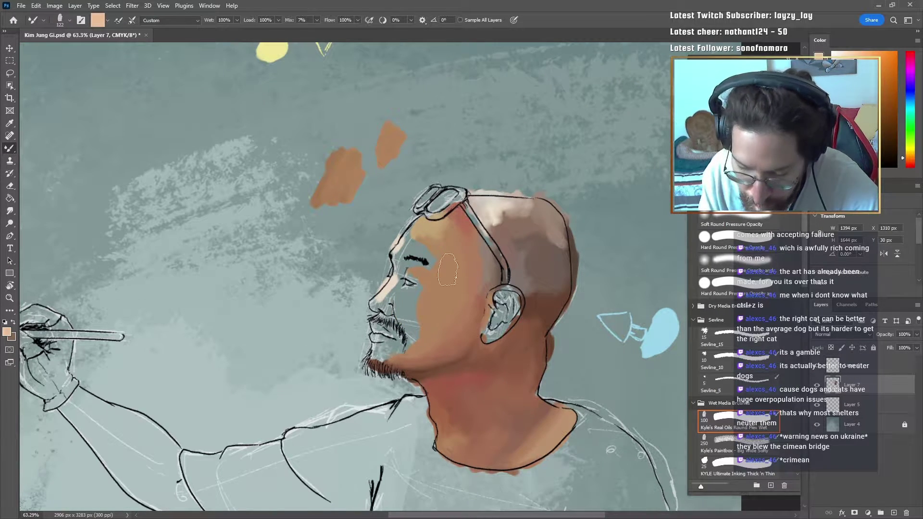
Step: Repaint the cheek beside the nose and the lower forehead above the eyebrow with a light peach tan
left_click_drag(395, 308, 404, 317)
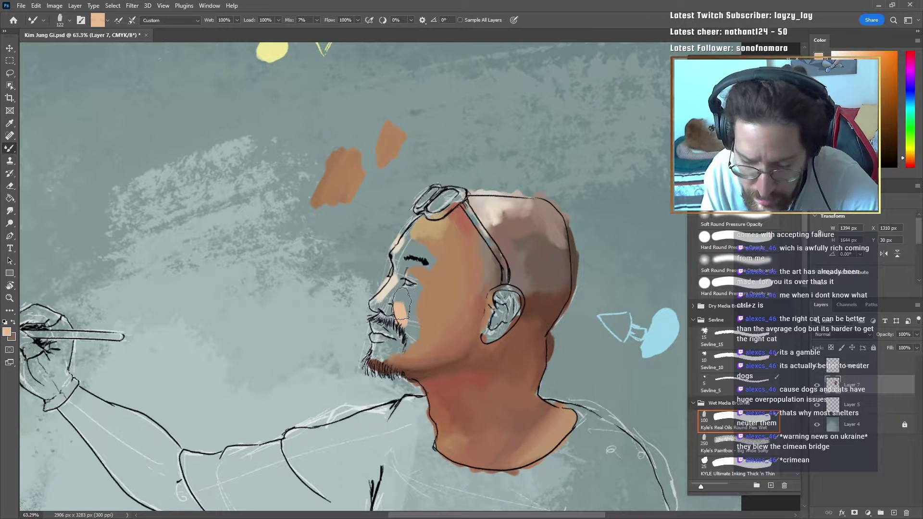
key("ctrl+z")
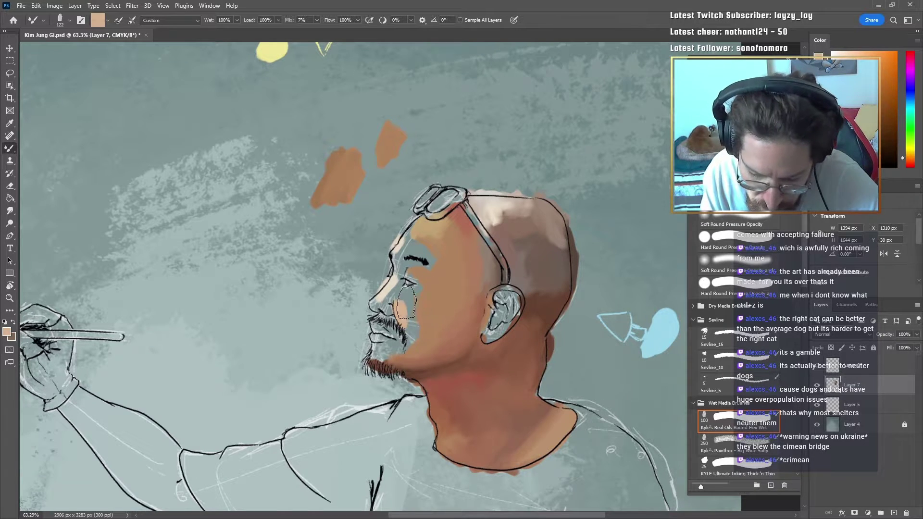
mouse_move(407, 303)
left_mouse_down()
mouse_move(402, 296)
mouse_move(416, 313)
mouse_move(415, 304)
left_mouse_up()
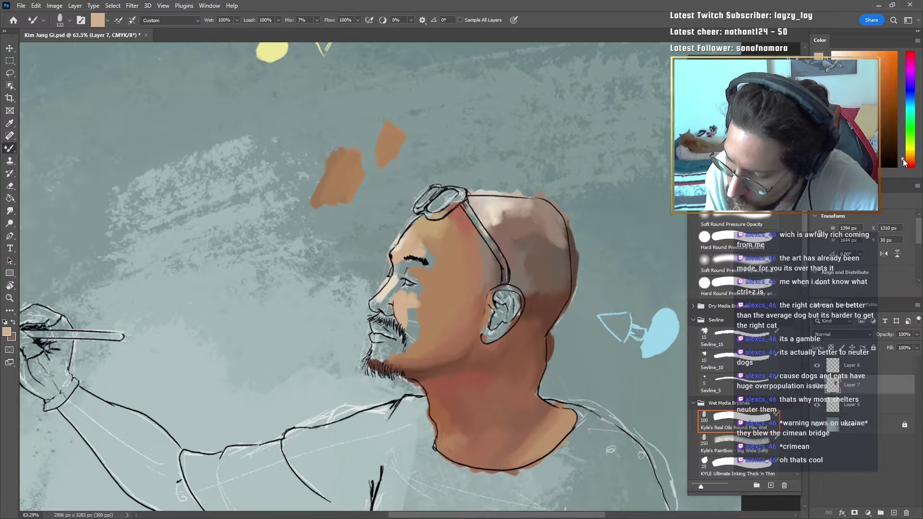
Step: Shift the peach toward red and blend a pinkish tone around the outer end of the eyebrow using sampled skin colors
left_click_drag(904, 162, 903, 165)
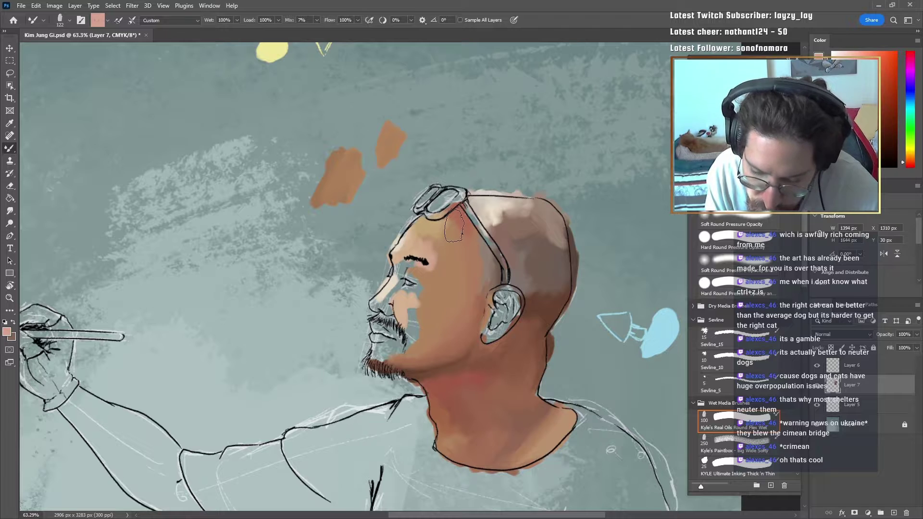
left_click(438, 254, "alt")
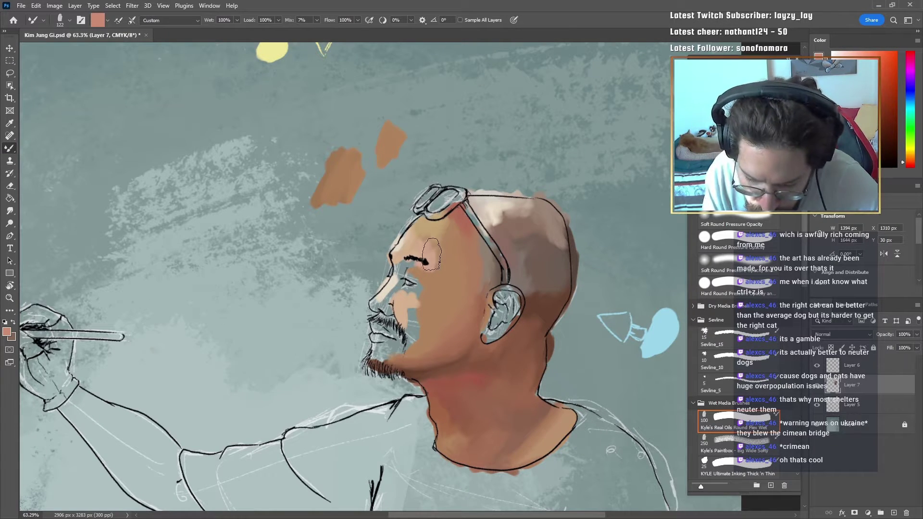
left_click(443, 266, "alt")
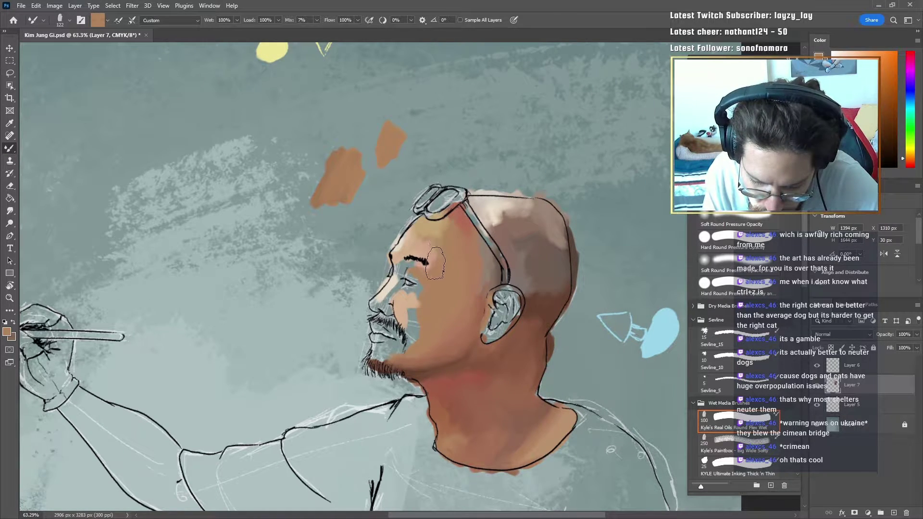
left_click(431, 251, "alt")
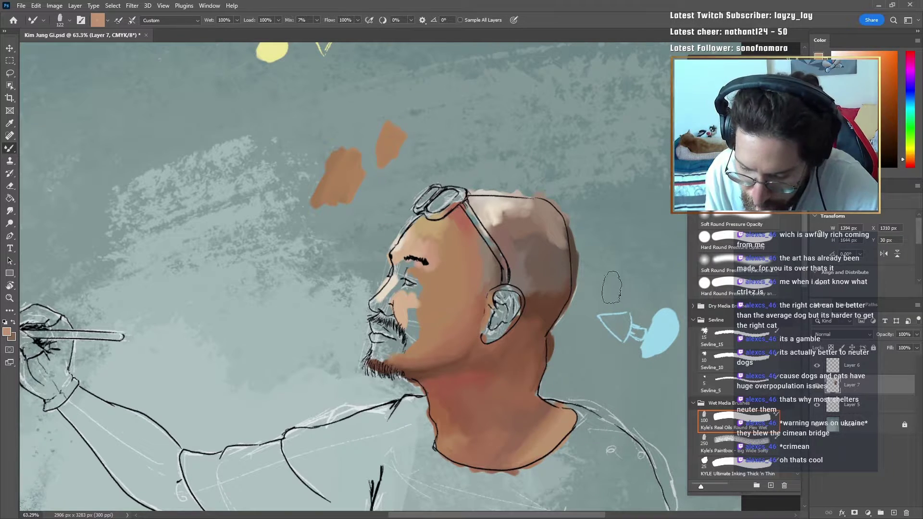
Step: Fill the unpainted gaps around the closed eye and upper cheek with a light peach sampled from the forehead
left_click(432, 253, "alt")
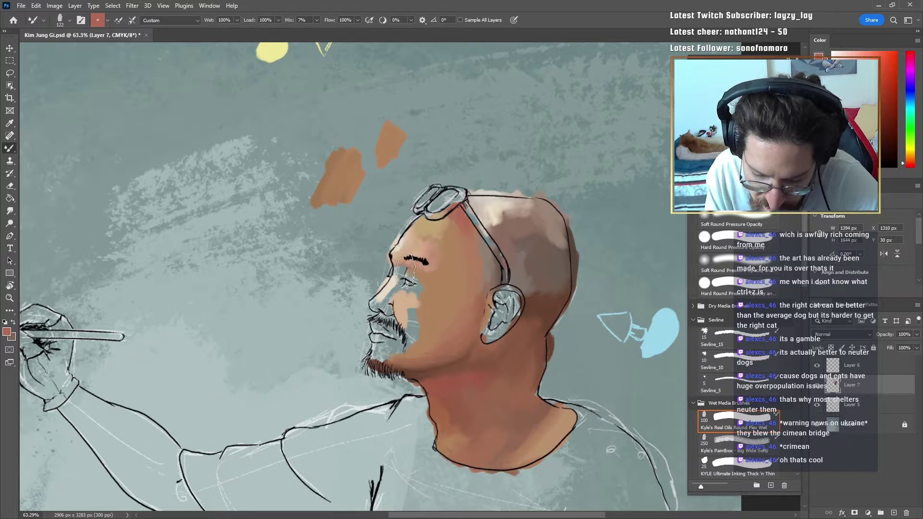
left_click_drag(405, 270, 417, 247)
left_click(417, 229, "alt")
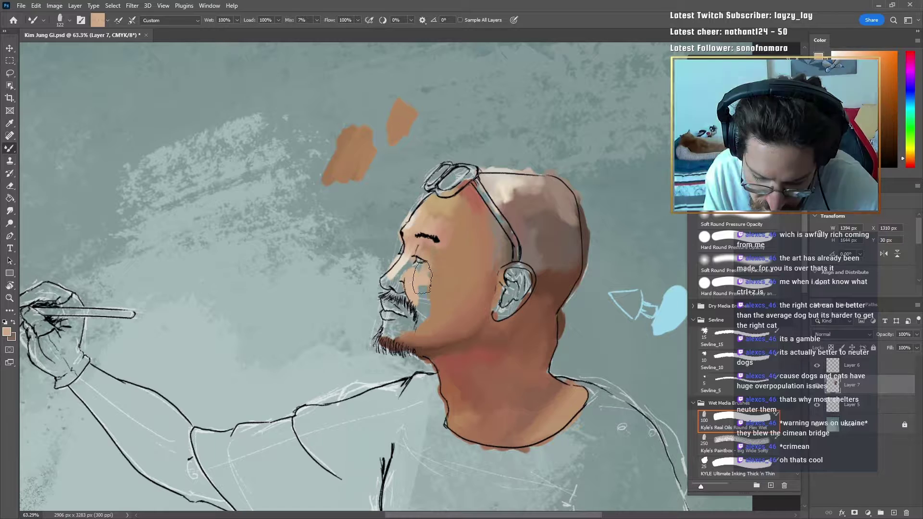
left_click_drag(408, 262, 418, 269)
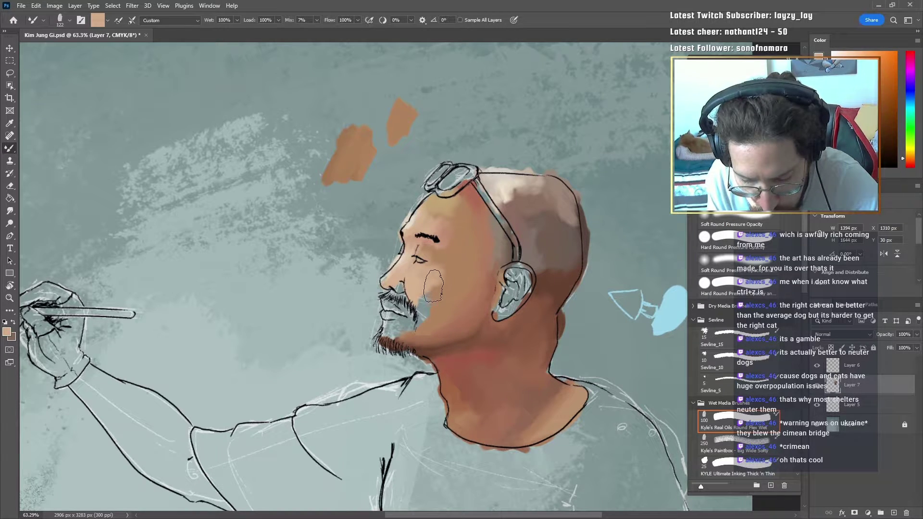
Step: Shade beneath the nose and below the lower lip with a smaller brush in a saturated orange-brown based on the back-of-head shadow
scroll(474, 302, "up", 3)
left_click(587, 270, "alt")
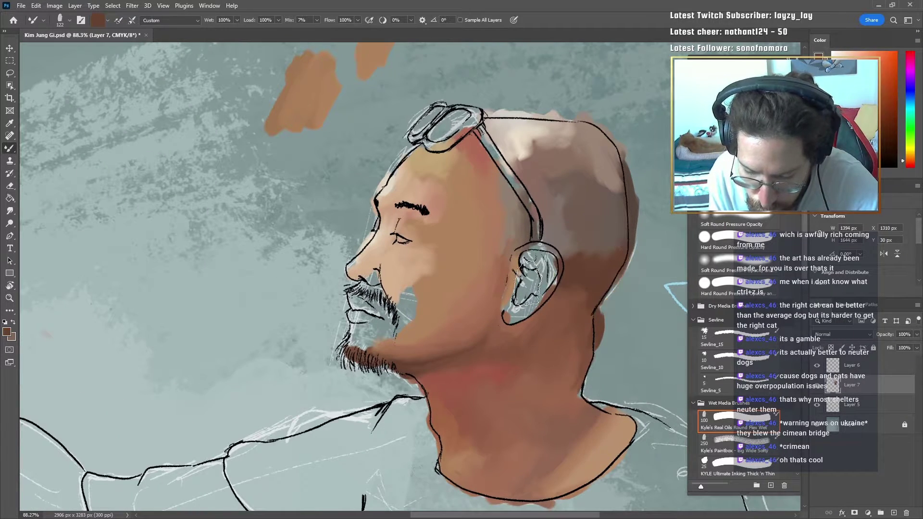
left_click_drag(458, 307, 415, 308)
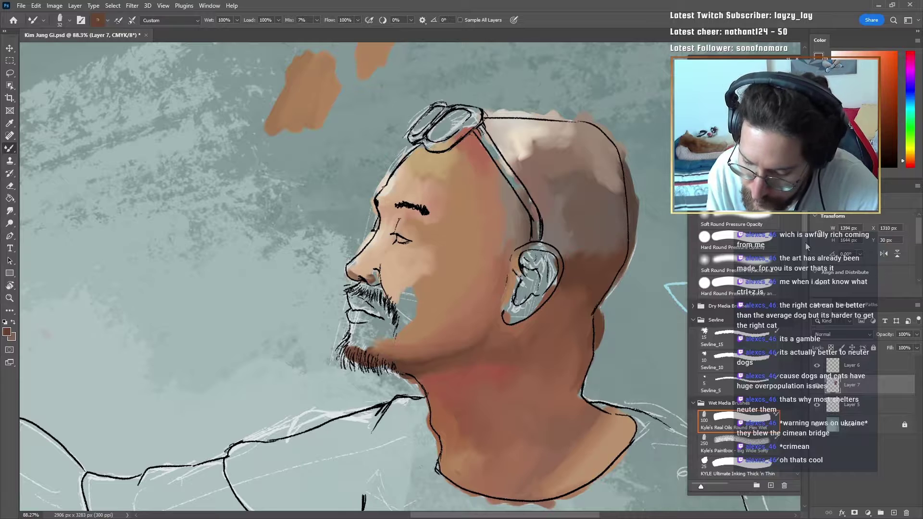
left_click(881, 95)
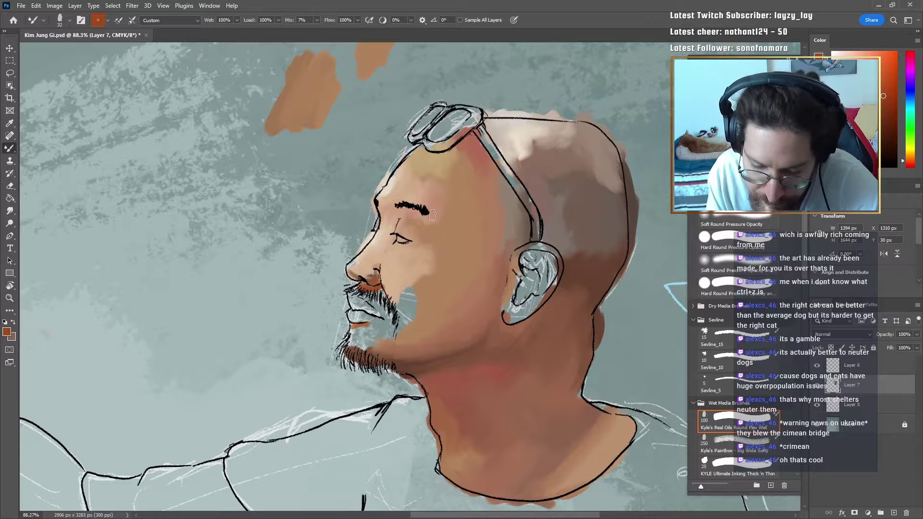
Step: Cover the bare cheek patch beside the moustache with sampled tan and blend a red from the neck across the cheek
left_click(463, 240, "alt")
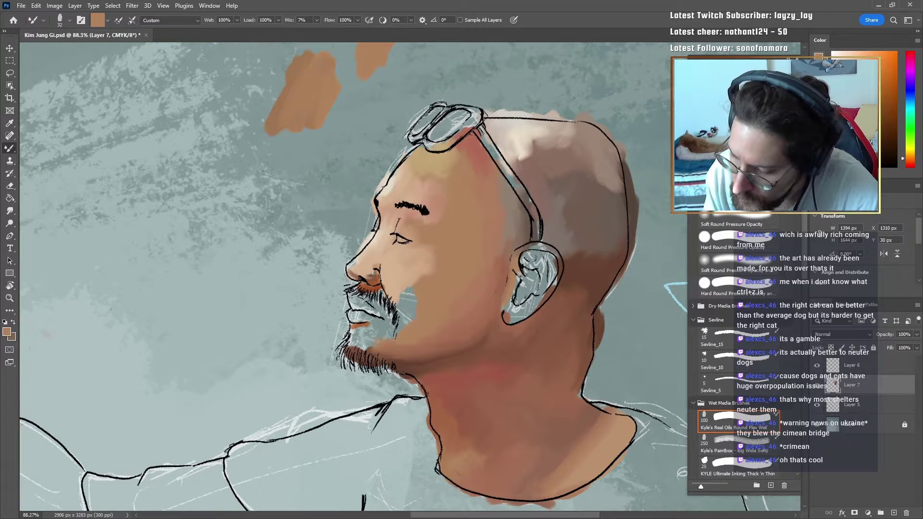
left_click_drag(409, 219, 422, 230, "alt")
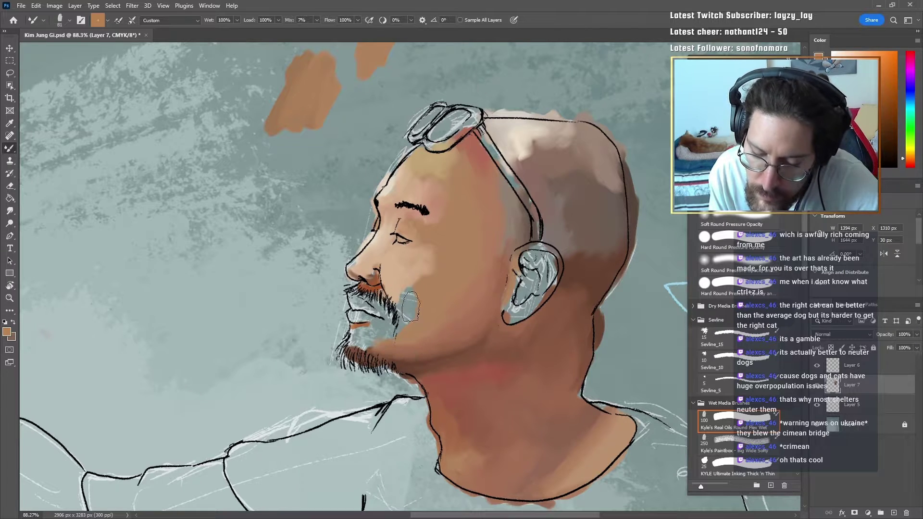
mouse_move(414, 295)
left_mouse_down()
mouse_move(414, 317)
mouse_move(415, 284)
mouse_move(426, 307)
mouse_move(409, 327)
mouse_move(429, 319)
left_mouse_up()
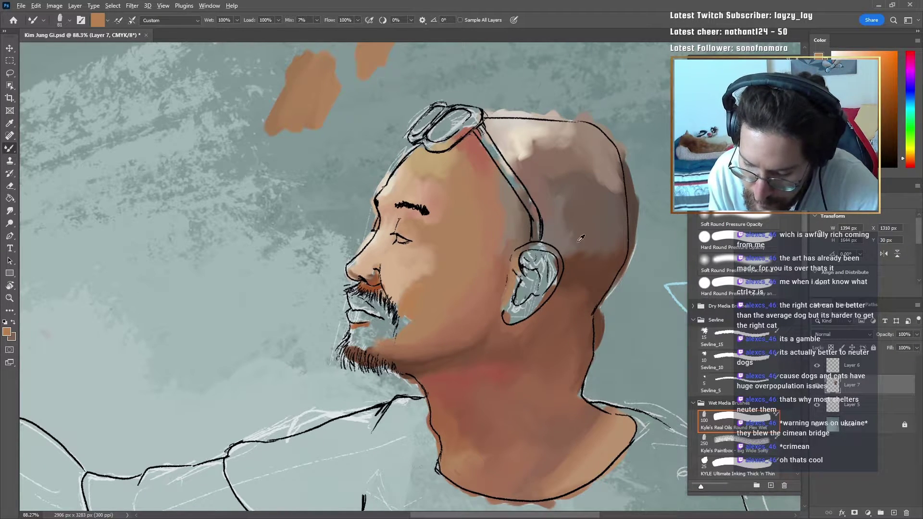
left_click_drag(580, 238, 483, 375)
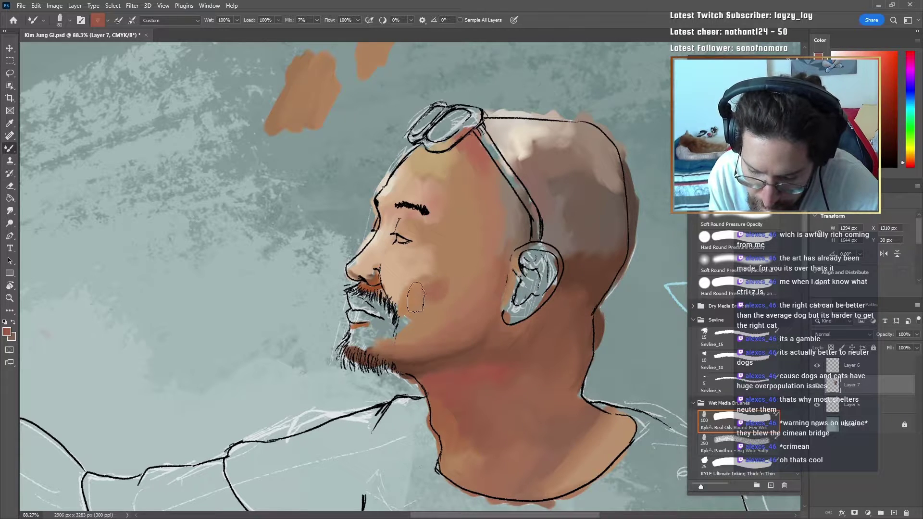
key("ctrl+z")
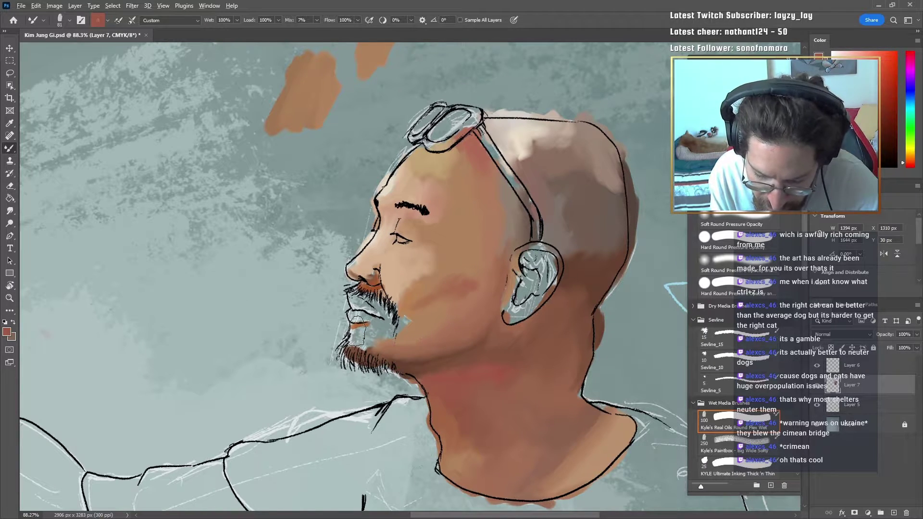
Step: Paint the chin, the front of the cheek and the remaining gap beside the moustache with a muted pink
left_click_drag(357, 331, 358, 341)
key("ctrl+z")
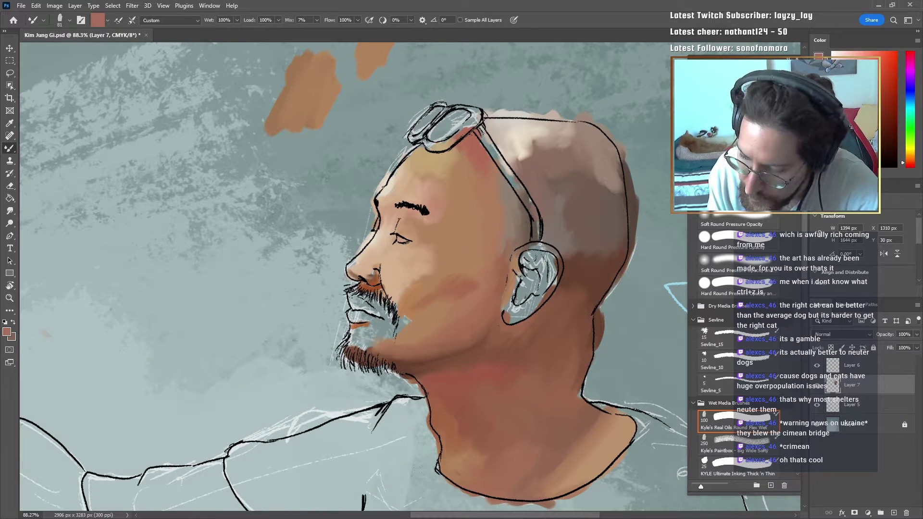
left_click(576, 216, "alt")
mouse_move(363, 341)
left_mouse_down()
mouse_move(380, 349)
mouse_move(367, 332)
left_mouse_up()
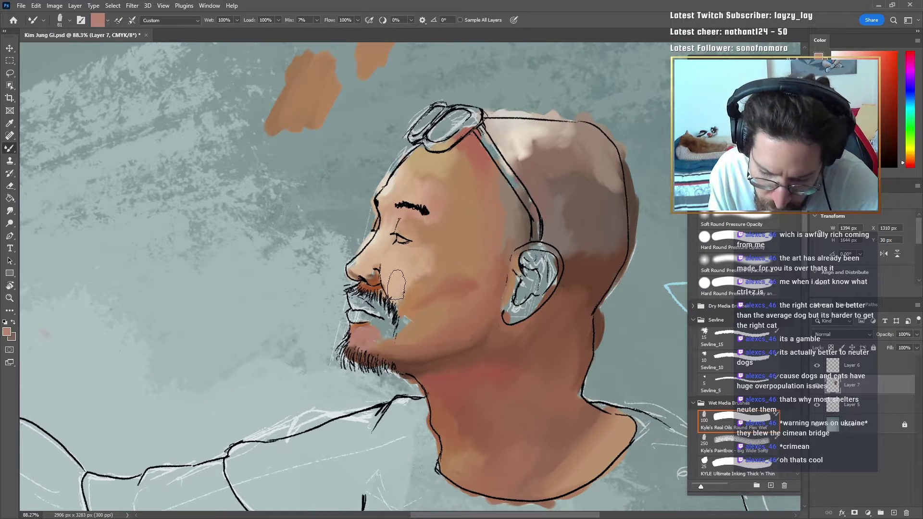
mouse_move(400, 274)
left_mouse_down()
mouse_move(396, 279)
mouse_move(419, 274)
mouse_move(403, 265)
left_mouse_up()
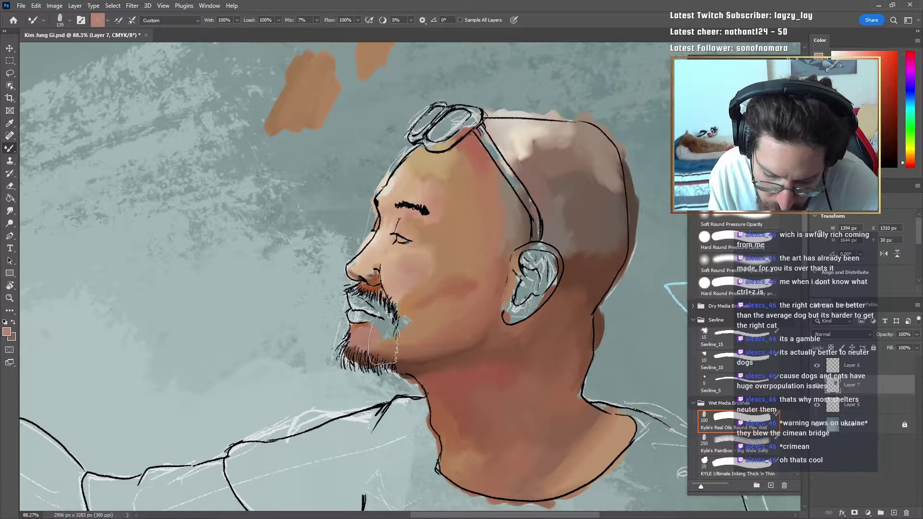
mouse_move(385, 349)
left_mouse_down()
mouse_move(376, 334)
mouse_move(396, 324)
left_mouse_up()
left_click(400, 270, "alt")
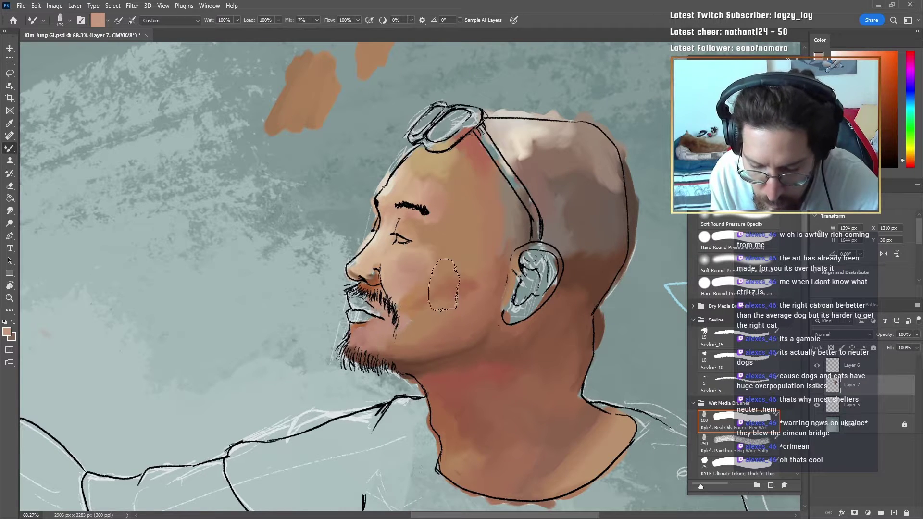
Step: Paint the lips with a red sampled from the neck, varying them with sampled brown and pink tones
left_click(473, 376, "alt")
mouse_move(416, 322)
left_mouse_down()
mouse_move(386, 324)
mouse_move(355, 301)
left_mouse_up()
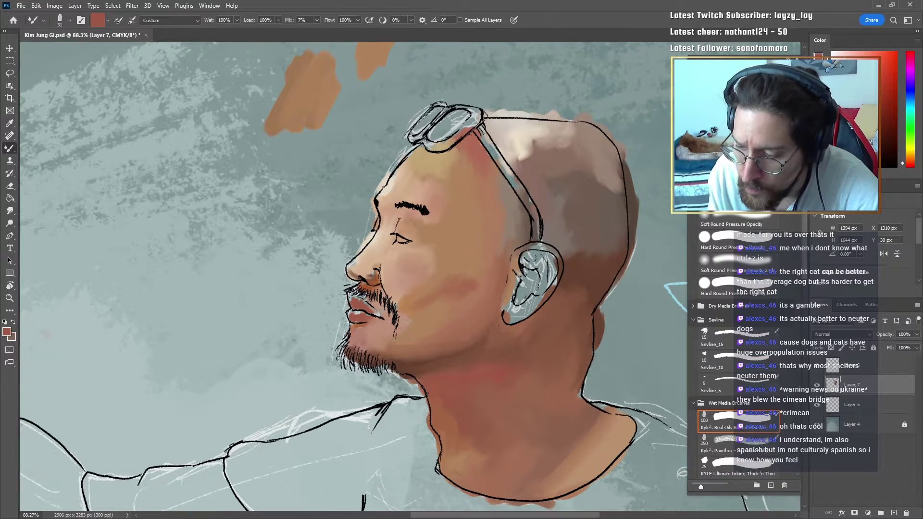
left_click(577, 269, "alt")
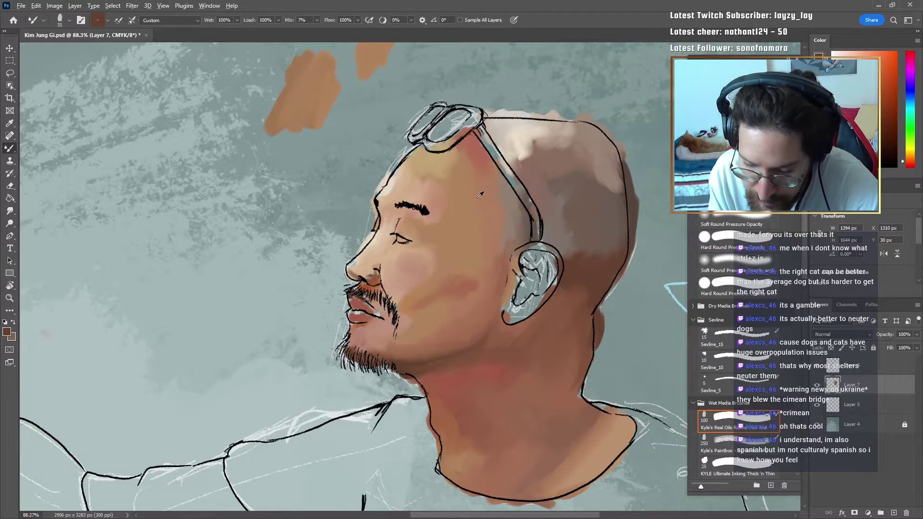
left_click(393, 252, "alt")
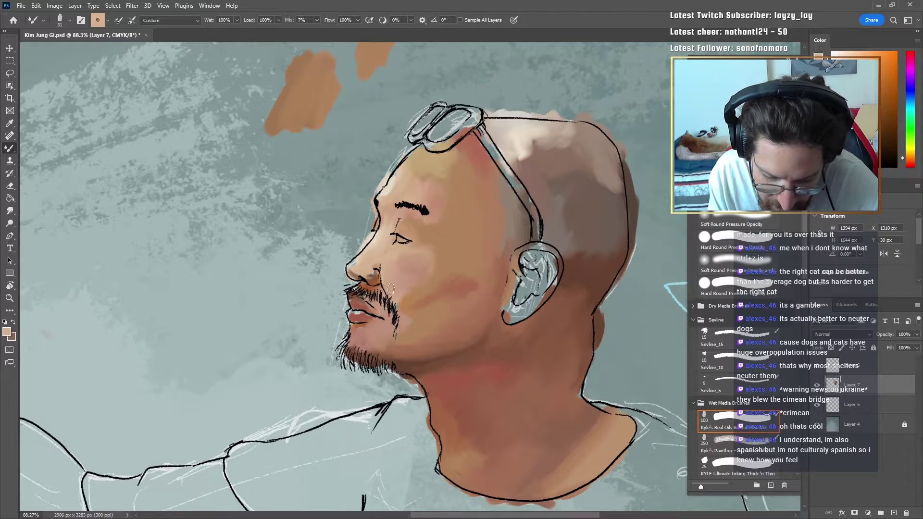
left_click(373, 318, "alt")
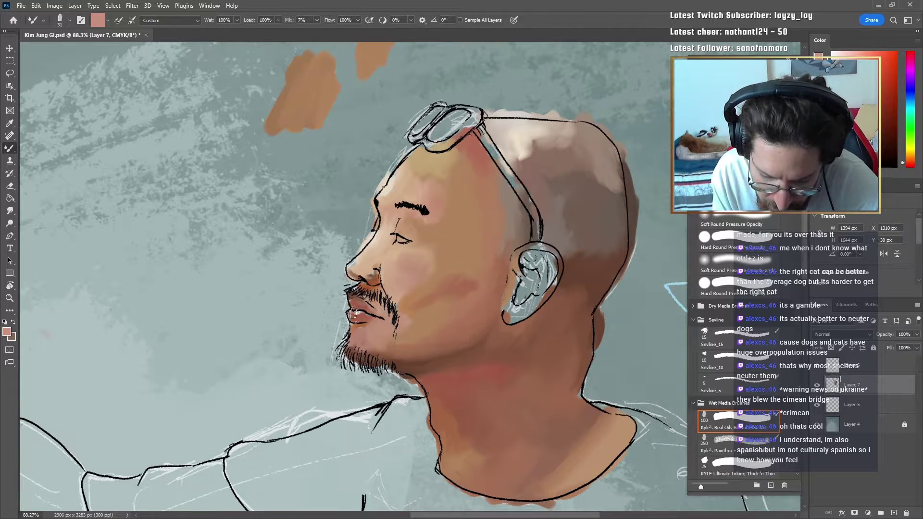
Step: Blend sampled light peach tones over the nostril and nose bridge, and tidy the profile edge with the Eraser
key("z")
left_click_drag(446, 334, 438, 372)
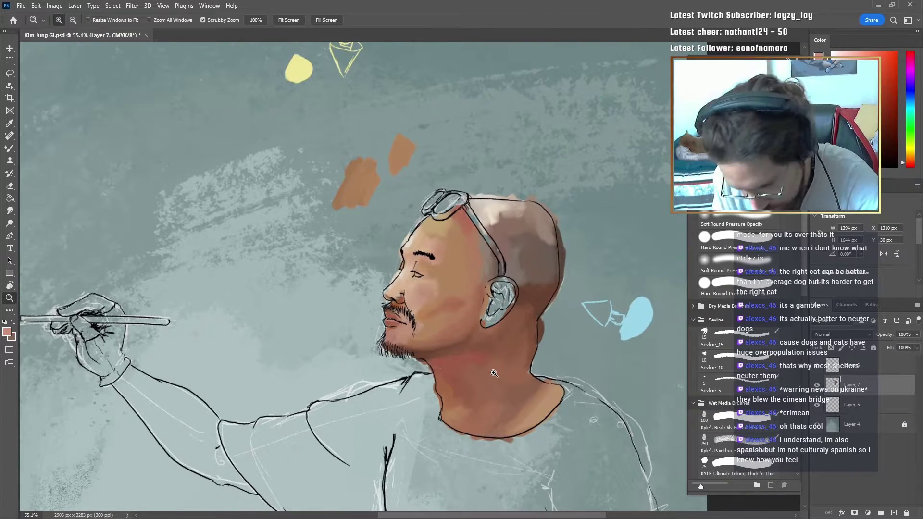
left_click_drag(412, 287, 459, 231)
key("b")
mouse_move(414, 301)
left_mouse_down()
mouse_move(423, 301)
mouse_move(384, 298)
mouse_move(395, 295)
left_mouse_up()
key("ctrl+z")
left_click(392, 291, "alt")
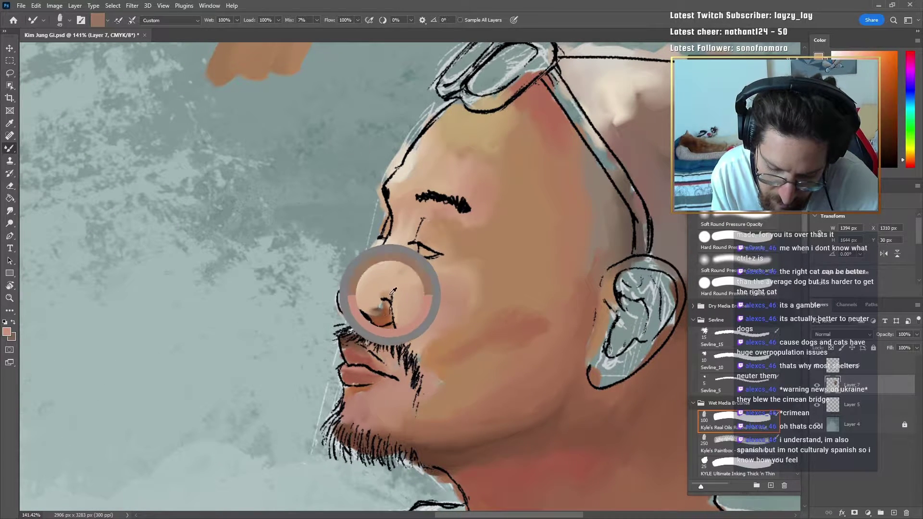
left_click(375, 272, "alt")
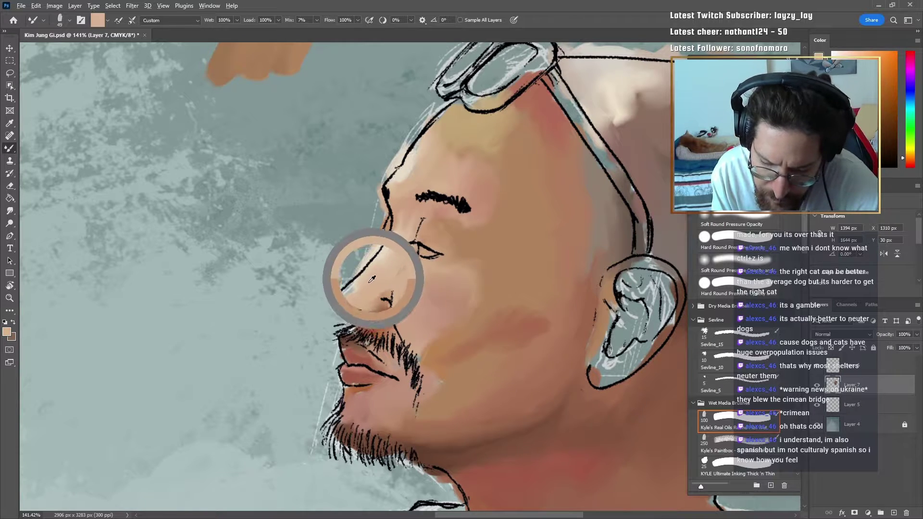
left_click(382, 251, "alt")
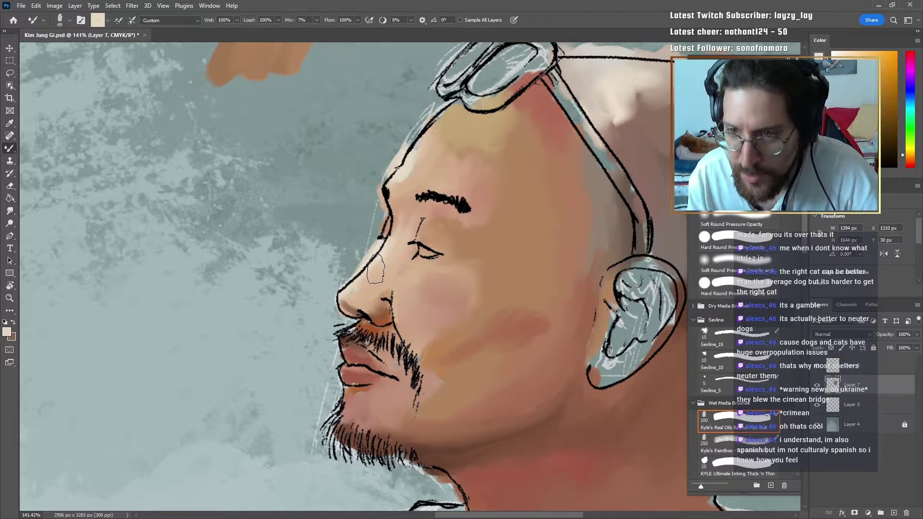
key("e")
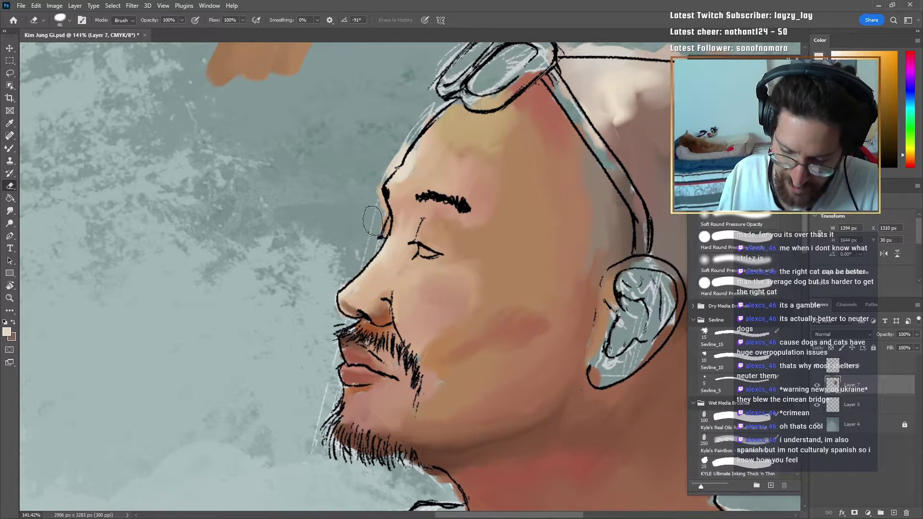
left_click_drag(530, 201, 427, 284)
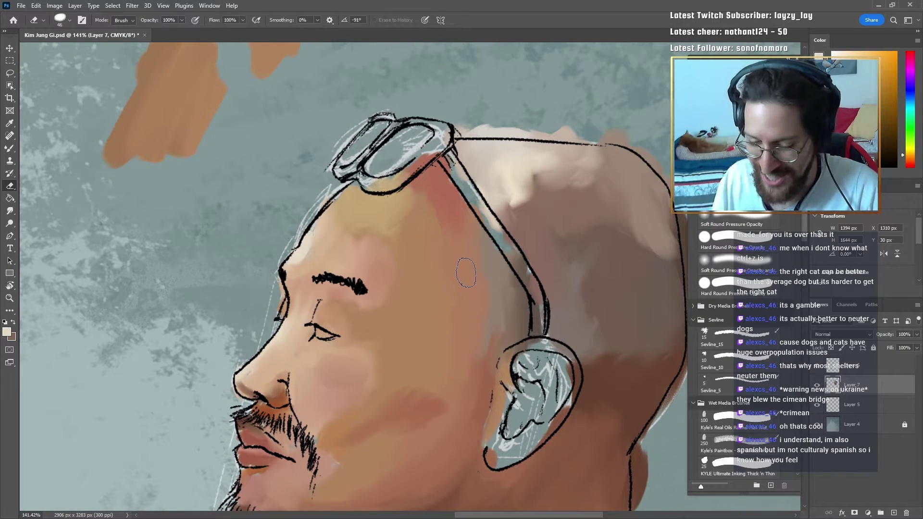
Step: Add a new layer and paint the side of the nose with a larger brush in a pink sampled from the chin
mouse_move(415, 331)
left_mouse_down()
mouse_move(477, 247)
mouse_move(508, 228)
left_mouse_up()
key("b")
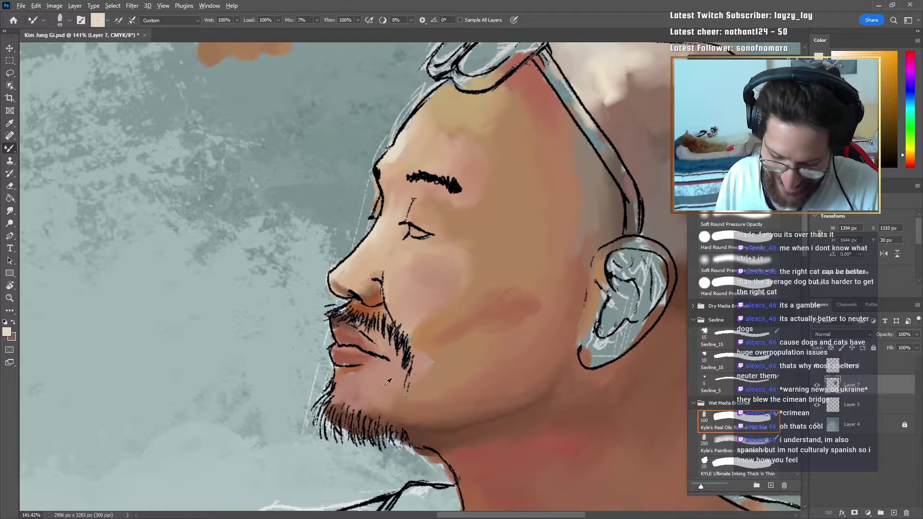
left_click(388, 382, "alt")
key("bracketright")
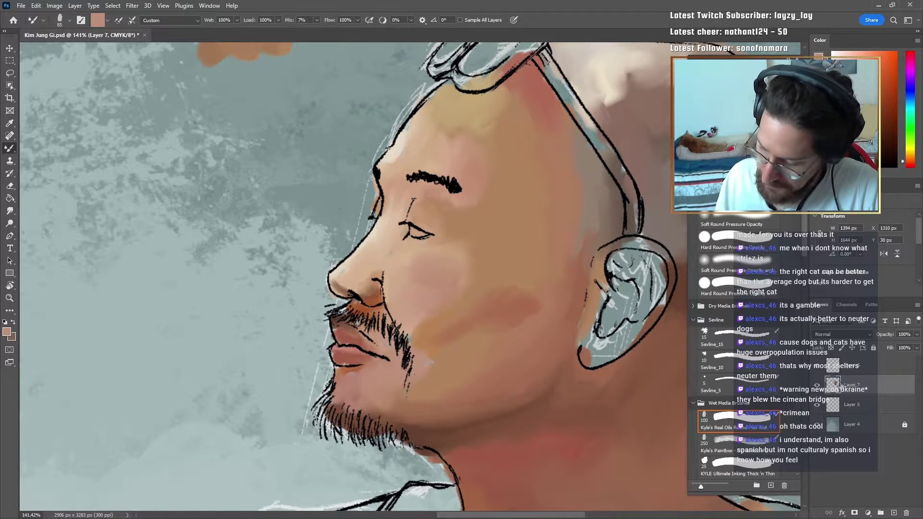
left_click(895, 513)
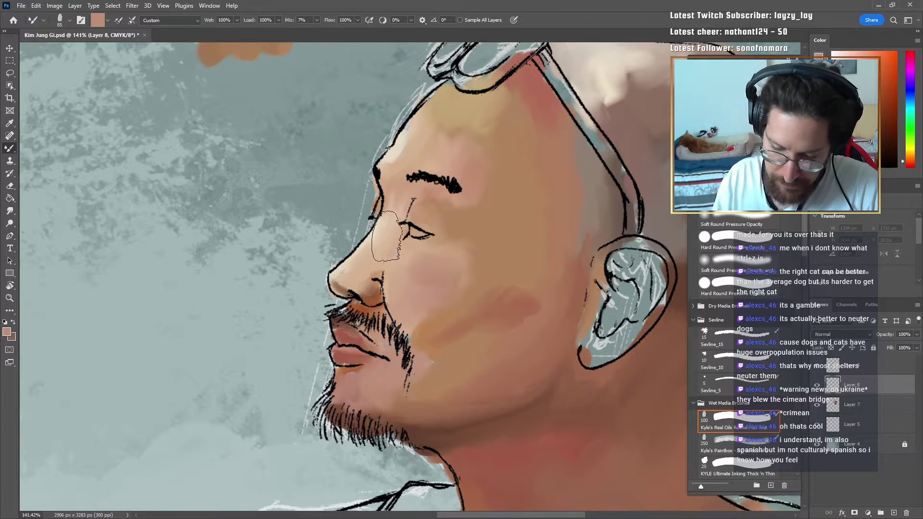
left_click_drag(388, 238, 383, 272)
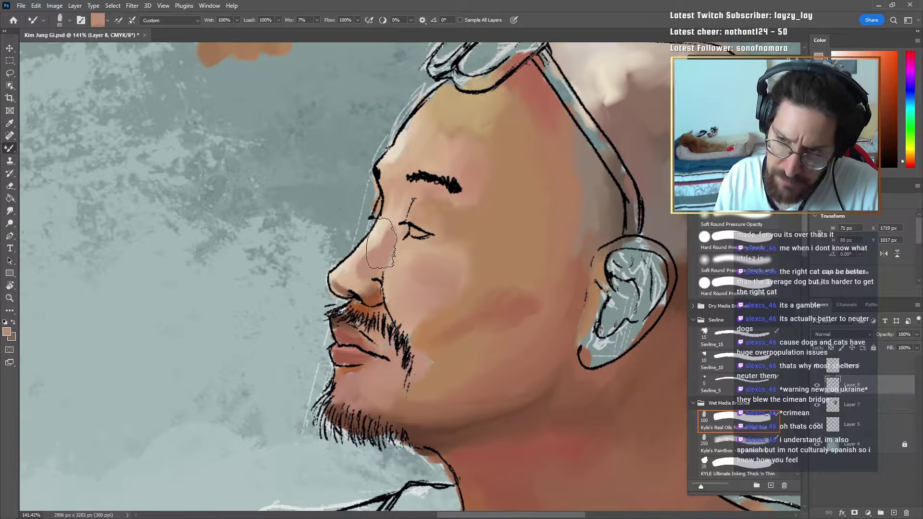
Step: Shade the inner eye socket and upper eyelid with orange-brown tones sampled from the cheek
left_click_drag(476, 306, 496, 382, "alt")
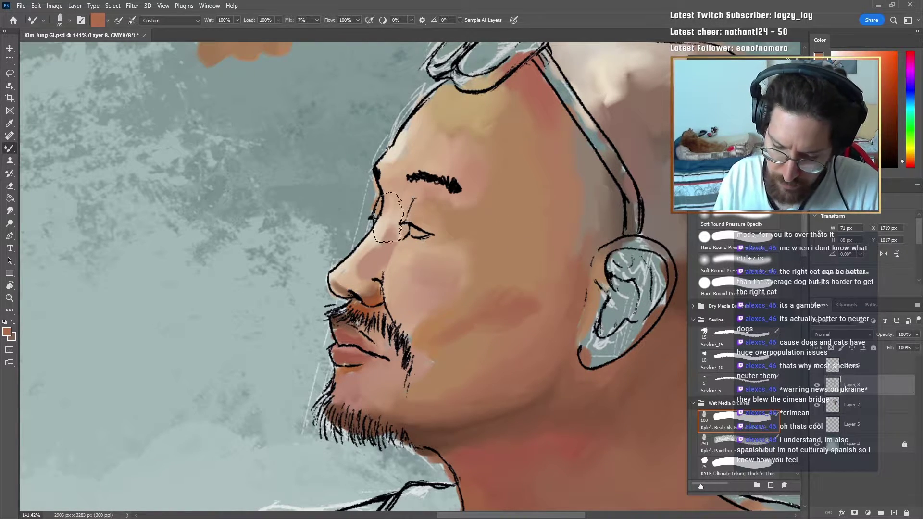
mouse_move(389, 219)
left_mouse_down()
mouse_move(394, 266)
mouse_move(411, 221)
mouse_move(398, 217)
mouse_move(392, 233)
mouse_move(435, 202)
left_mouse_up()
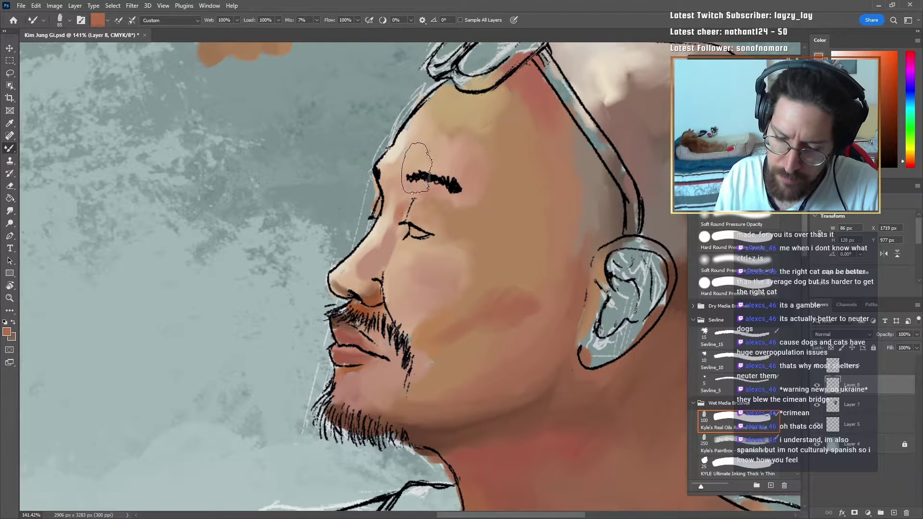
mouse_move(455, 303)
left_mouse_down("alt")
mouse_move(456, 276)
mouse_move(432, 301)
left_mouse_up("alt")
mouse_move(427, 202)
left_mouse_down()
mouse_move(421, 188)
mouse_move(461, 210)
mouse_move(466, 200)
left_mouse_up()
key("ctrl+z")
left_click(472, 214, "alt")
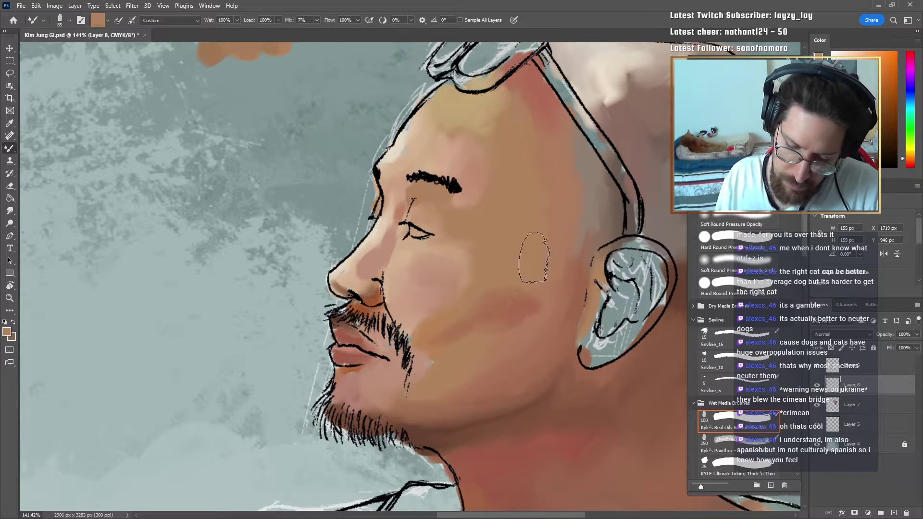
Step: Sample the skin tone at the inner brow and blend it over the lower forehead above the eyebrow
key("z")
left_click_drag(546, 250, 528, 267)
left_click_drag(567, 314, 590, 353)
left_click(467, 224)
key("b")
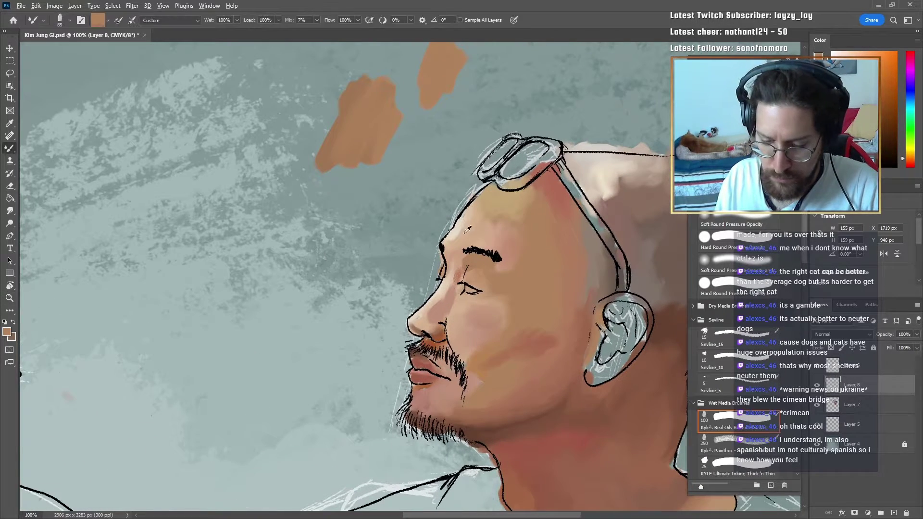
left_click(457, 263, "alt")
mouse_move(452, 245)
left_mouse_down()
mouse_move(465, 221)
mouse_move(453, 234)
mouse_move(461, 240)
mouse_move(507, 240)
mouse_move(523, 221)
mouse_move(474, 201)
mouse_move(484, 217)
mouse_move(474, 208)
mouse_move(462, 216)
mouse_move(469, 241)
left_mouse_up()
Step: Soften the transition between the yellowish upper forehead and the light peach area using colors sampled from both
left_click(458, 231, "alt")
left_click(482, 216, "alt")
left_click_drag(477, 208, 481, 230)
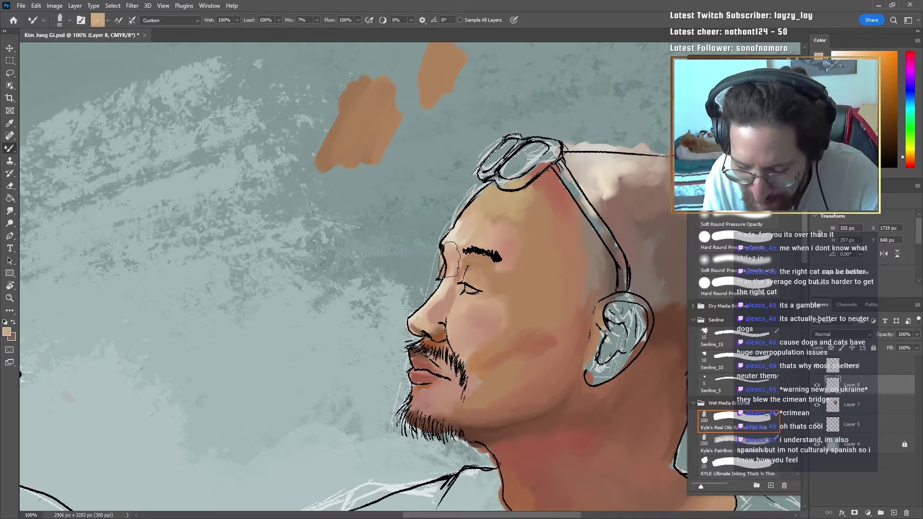
left_click(480, 226, "alt")
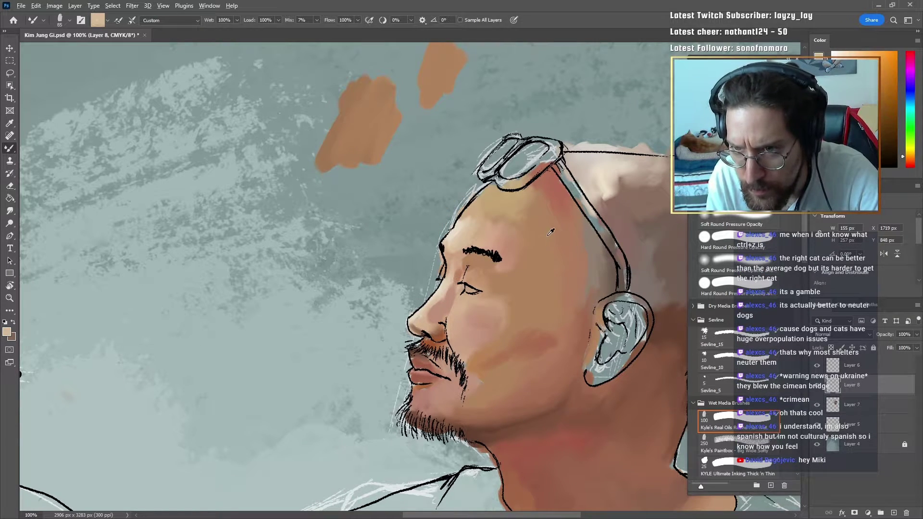
Step: Paint a reddish tone sampled from the side of the forehead beyond the eyebrow, and blend it down the temple with a sampled skin tone
left_click(558, 192, "alt")
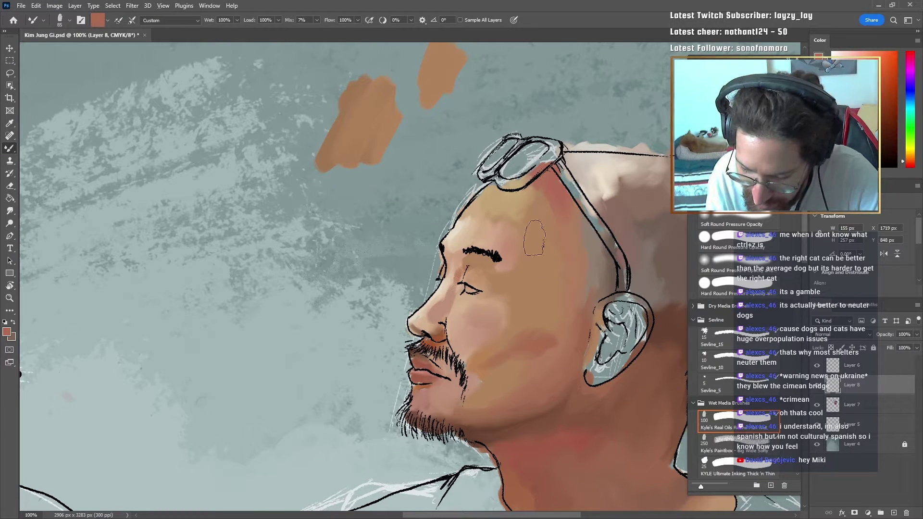
left_click_drag(525, 228, 518, 271)
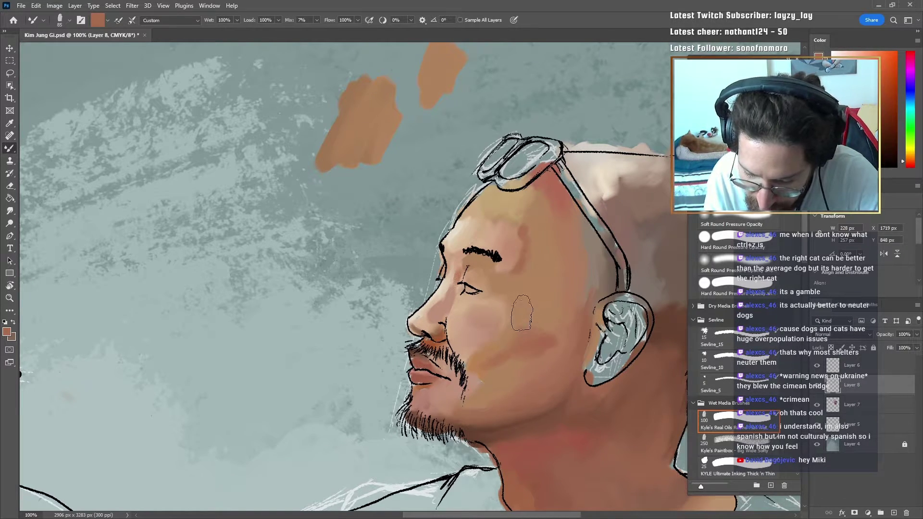
key("z")
left_click_drag(578, 346, 517, 378)
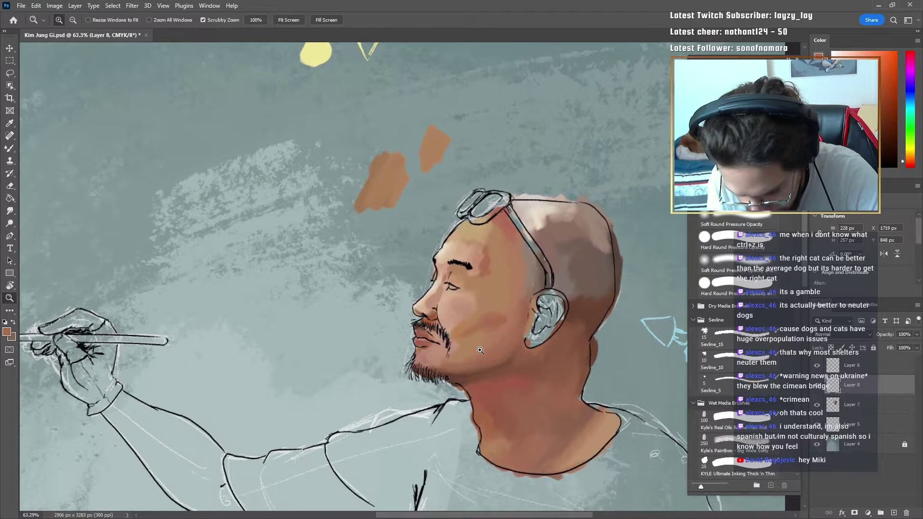
left_click_drag(480, 350, 510, 350)
key("b")
left_click(559, 211, "alt")
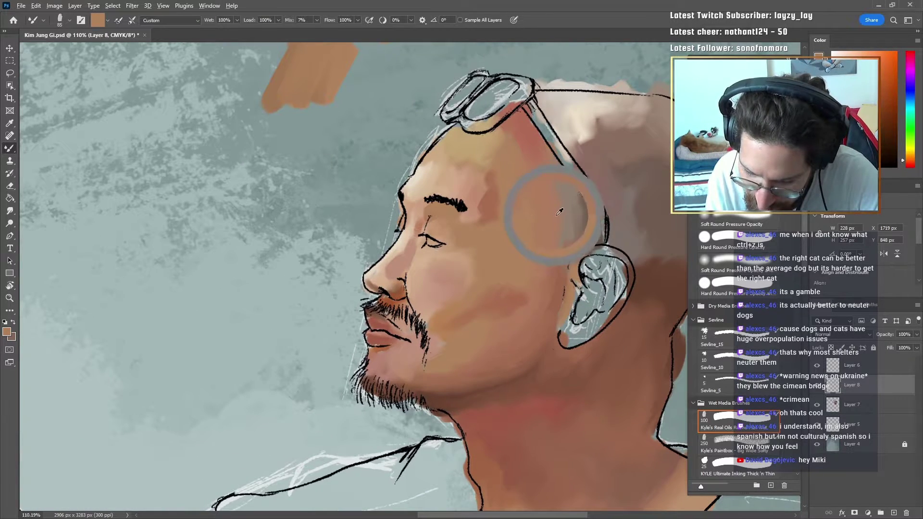
mouse_move(529, 211)
left_mouse_down()
mouse_move(501, 197)
mouse_move(476, 199)
mouse_move(485, 223)
mouse_move(495, 226)
mouse_move(500, 213)
mouse_move(526, 278)
left_mouse_up()
left_click_drag(503, 223, 515, 323)
Step: Blend the pink cheek patch and the orange-brown area below it into the surrounding skin using sampled cheek tones
key("z")
left_click_drag(524, 308, 473, 310)
left_click_drag(556, 389, 527, 380)
left_click_drag(498, 291, 548, 290)
key("b")
left_click(419, 302, "alt")
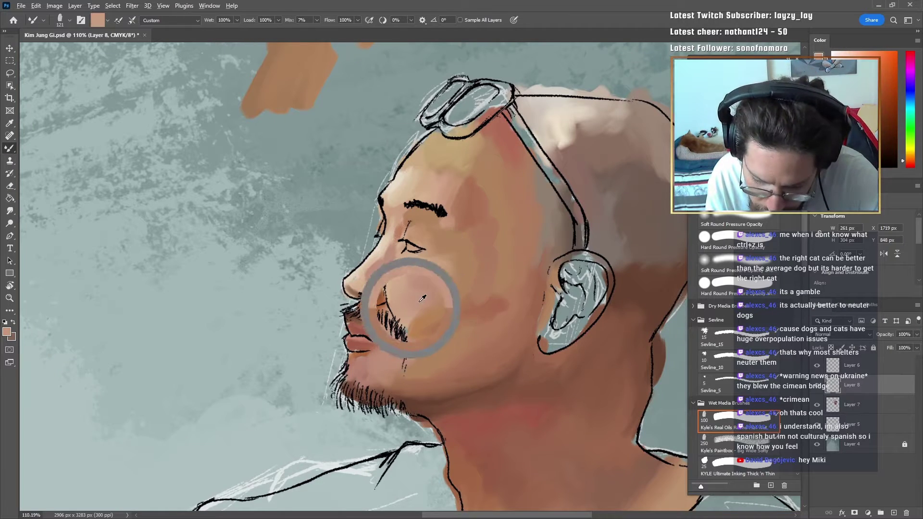
mouse_move(423, 299)
left_mouse_down()
mouse_move(412, 310)
mouse_move(449, 274)
mouse_move(443, 305)
mouse_move(443, 290)
mouse_move(428, 313)
left_mouse_up()
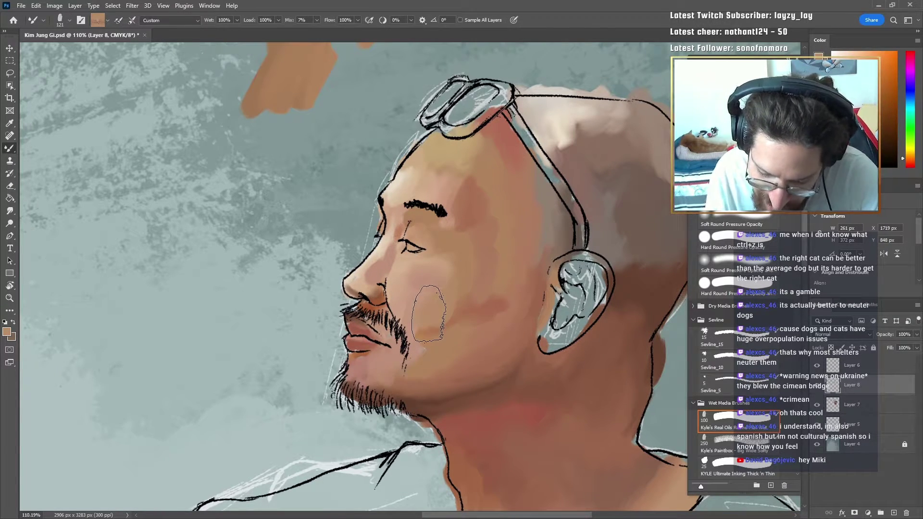
left_click(467, 310, "alt")
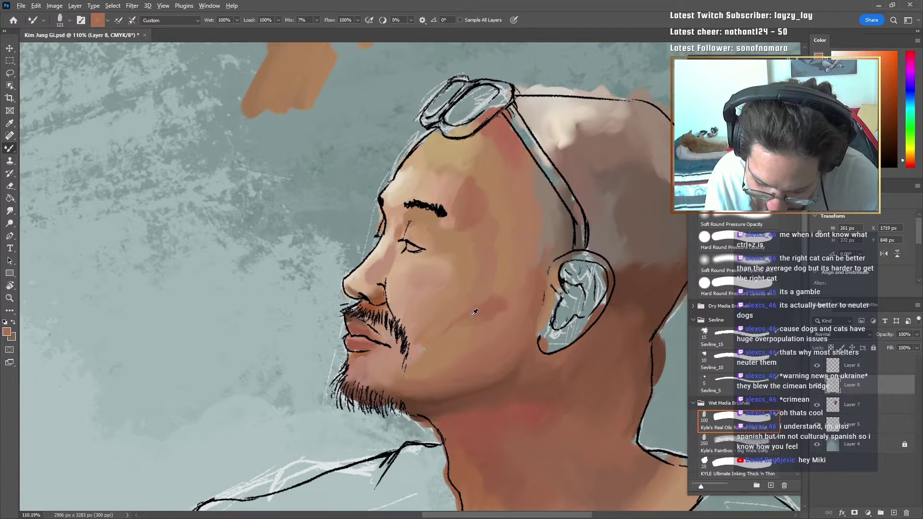
mouse_move(443, 323)
left_mouse_down()
mouse_move(472, 315)
mouse_move(425, 332)
mouse_move(453, 294)
mouse_move(434, 296)
mouse_move(457, 284)
left_mouse_up()
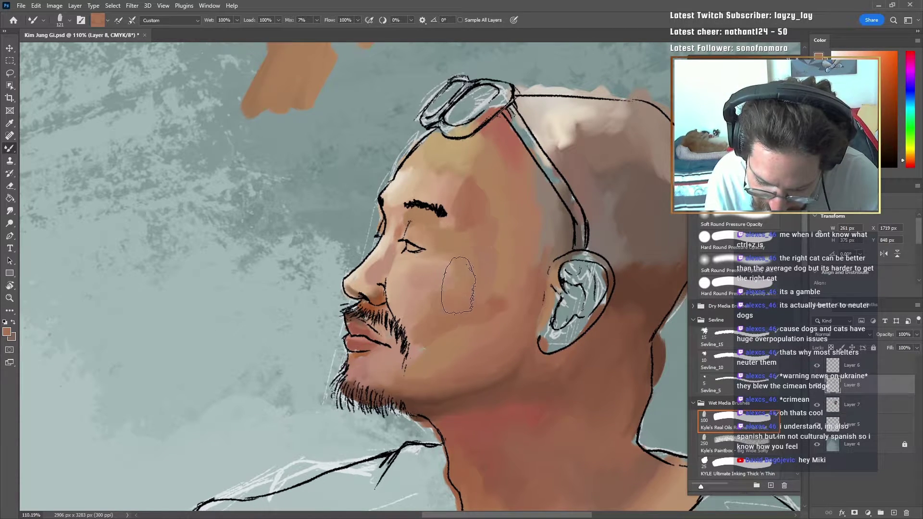
left_click(442, 294, "alt")
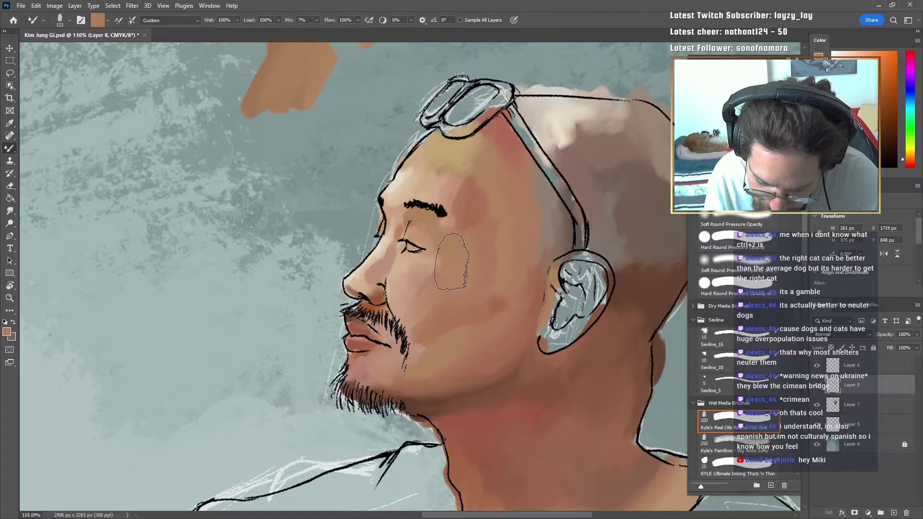
Step: Enlarge the brush to 166 and even out the skin tone on the cheek below the eye
key("z")
left_click_drag(539, 342, 526, 385)
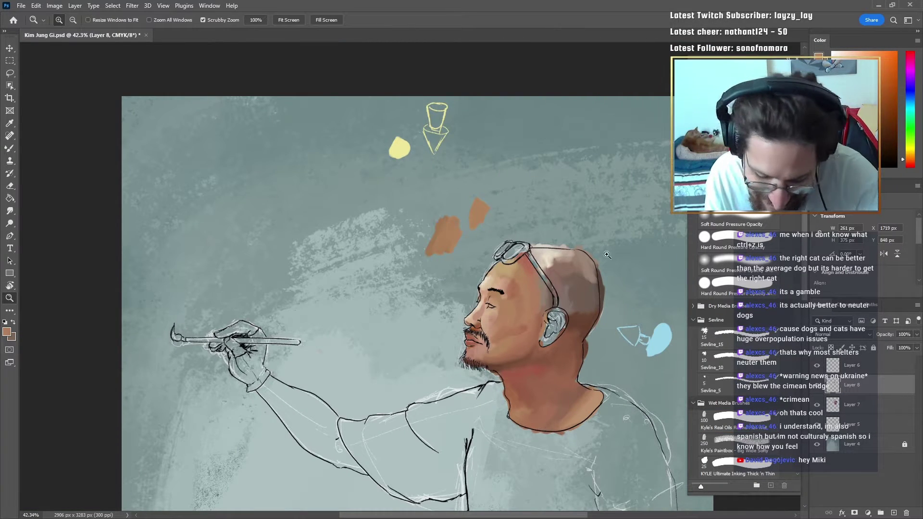
mouse_move(588, 314)
left_mouse_down()
mouse_move(540, 327)
mouse_move(529, 321)
left_mouse_up()
key("b")
right_click(485, 292, "alt")
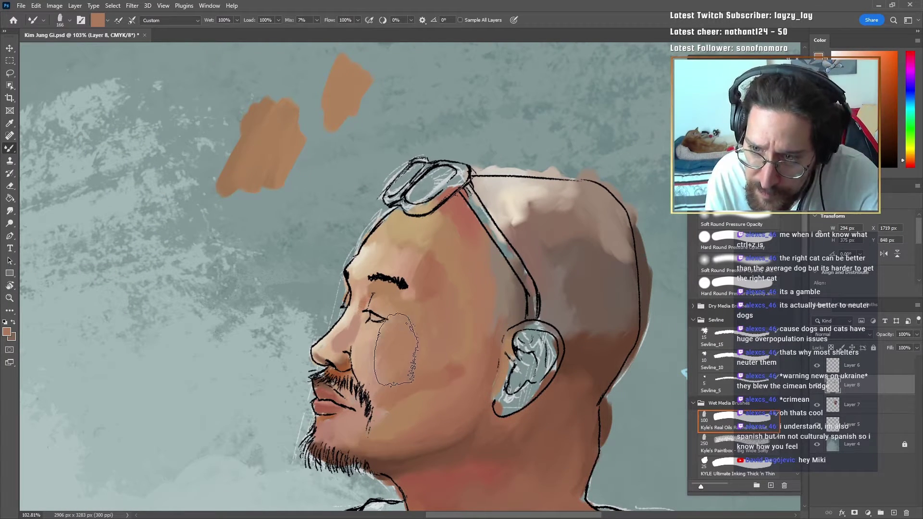
key("ctrl+d")
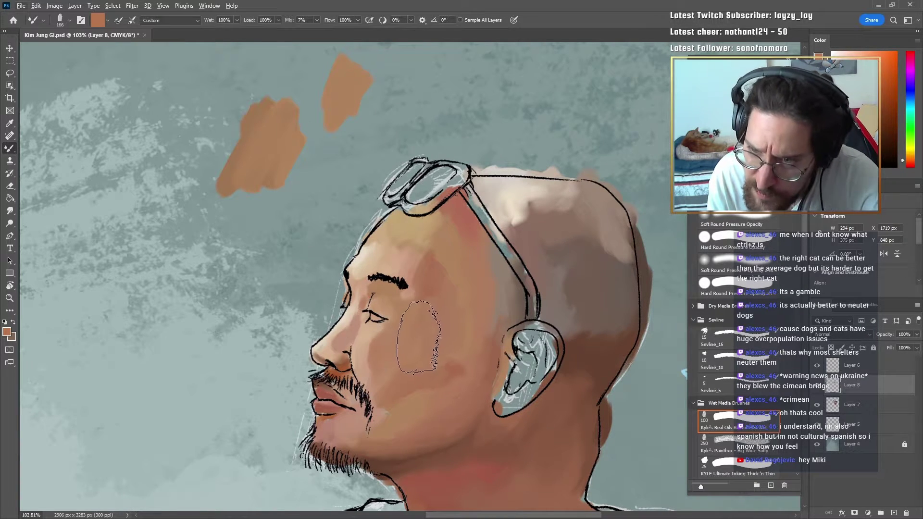
Step: Sample the cheek beside the nose, shift the color to a muted pink and a lighter pink, and paint the cheek below the eye
left_click(361, 353, "alt")
key("ctrl+shift+d")
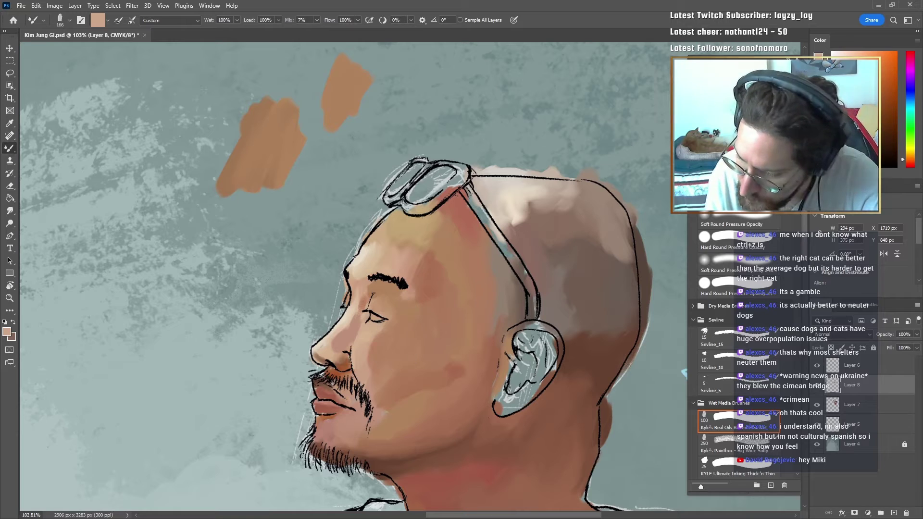
left_click(857, 84)
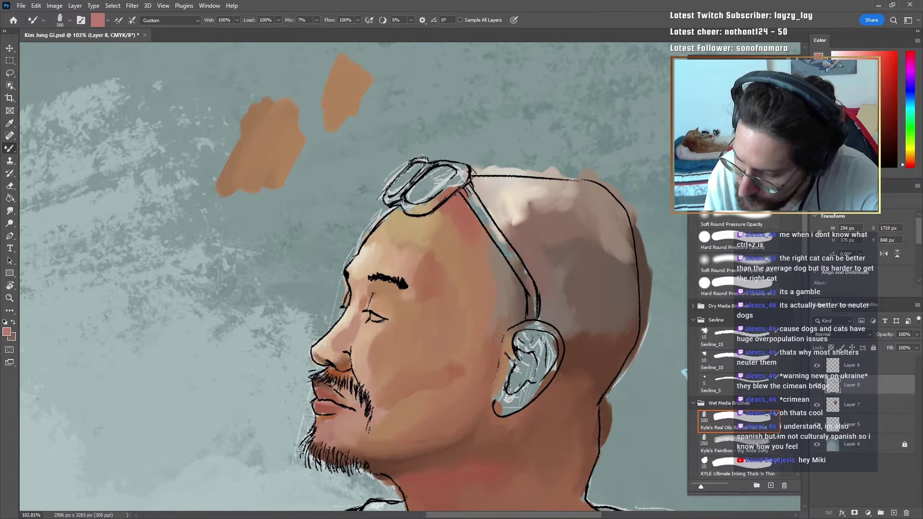
mouse_move(367, 343)
left_mouse_down()
mouse_move(373, 354)
mouse_move(390, 347)
left_mouse_up()
key("ctrl+z")
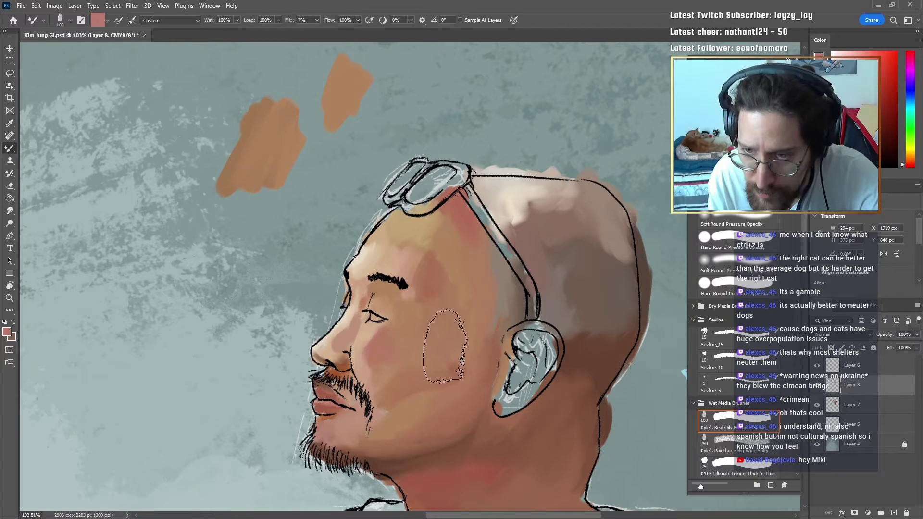
left_click(851, 74)
mouse_move(370, 342)
left_mouse_down()
mouse_move(381, 355)
mouse_move(407, 334)
left_mouse_up()
key("ctrl+space")
mouse_move(523, 315)
left_mouse_down()
mouse_move(423, 318)
mouse_move(476, 317)
left_mouse_up()
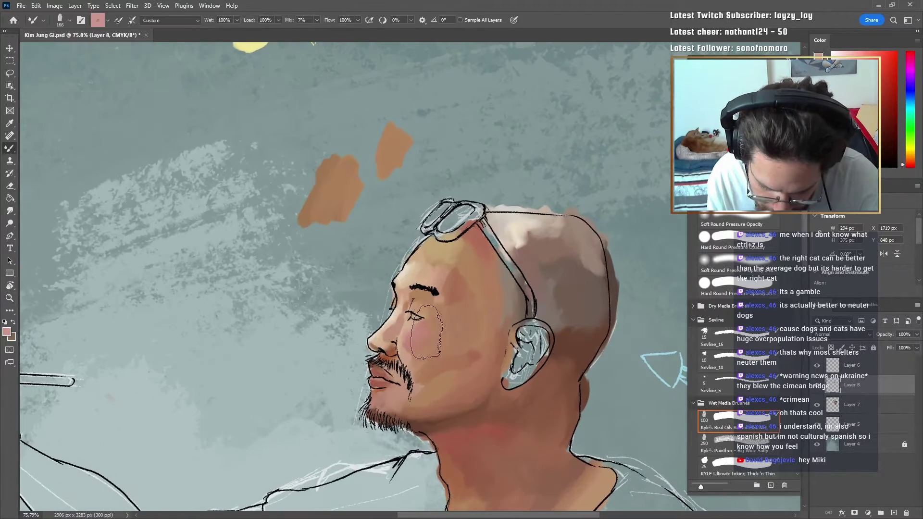
Step: Extend the light pink over the cheek toward the upper nose, undo the last strokes and resize the brush
mouse_move(414, 337)
left_mouse_down()
mouse_move(408, 369)
mouse_move(473, 380)
mouse_move(522, 357)
mouse_move(406, 330)
mouse_move(403, 348)
mouse_move(408, 326)
mouse_move(423, 319)
mouse_move(388, 328)
mouse_move(383, 344)
mouse_move(401, 306)
left_mouse_up()
key("ctrl+z")
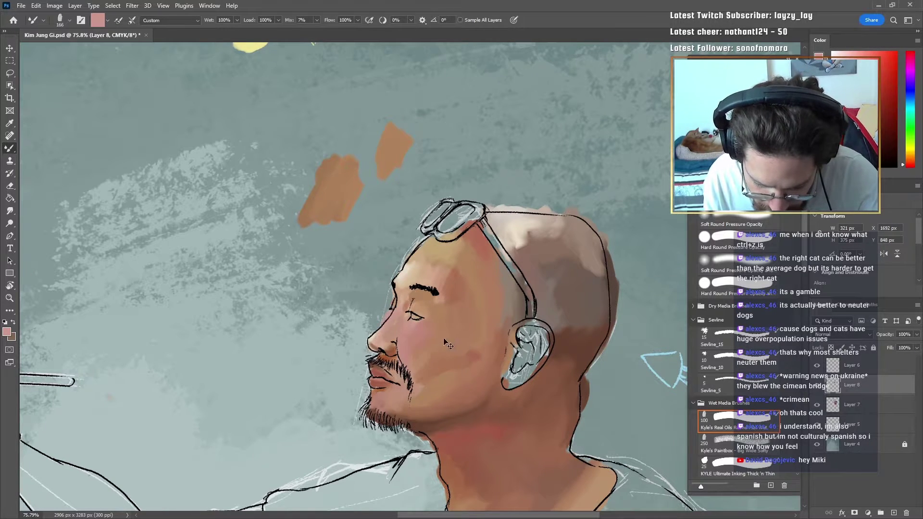
key("ctrl+z")
right_click(416, 317, "alt")
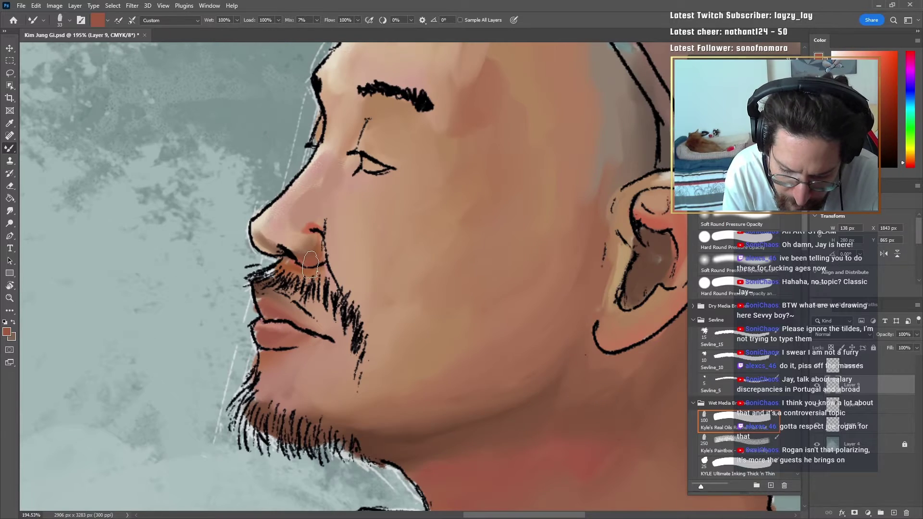
Step: Shade the nostril wing with reddish brown, a sampled cheek brown and a saturated orange-red
left_click_drag(312, 262, 317, 252)
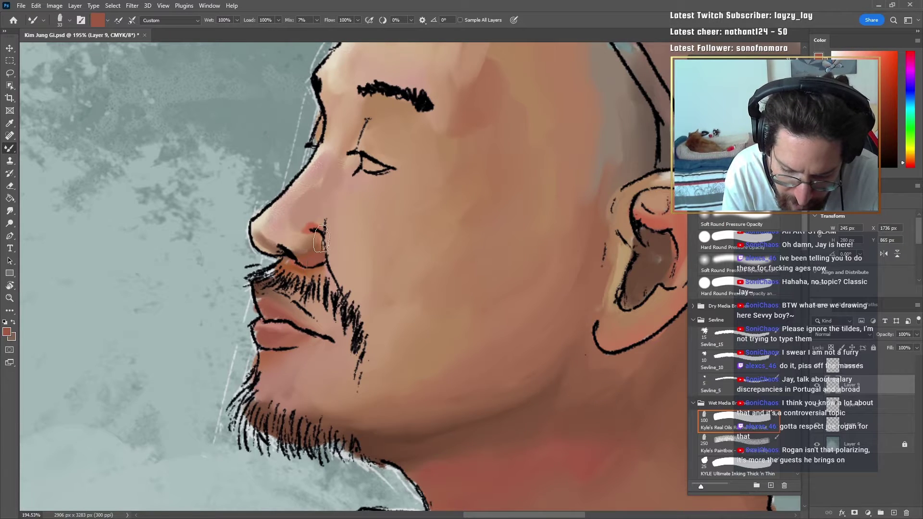
left_click_drag(458, 184, 437, 260)
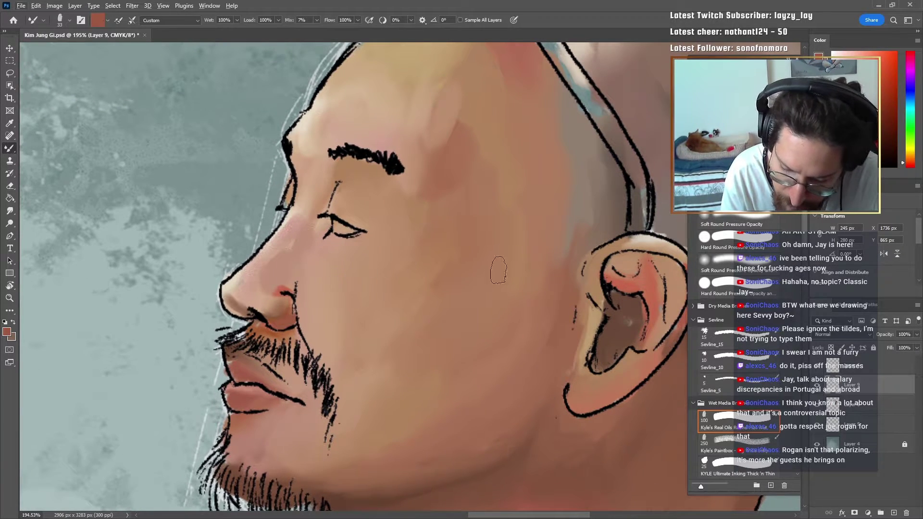
left_click(491, 372, "alt")
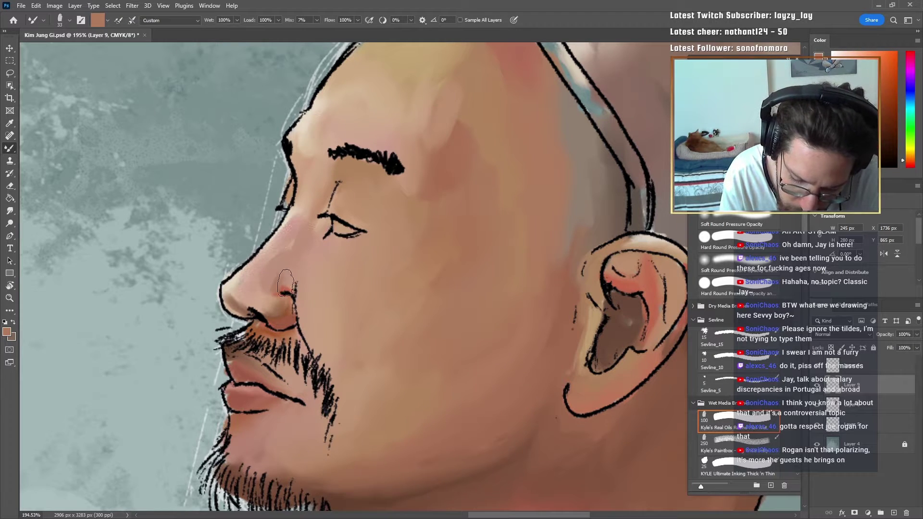
left_click_drag(285, 284, 272, 285)
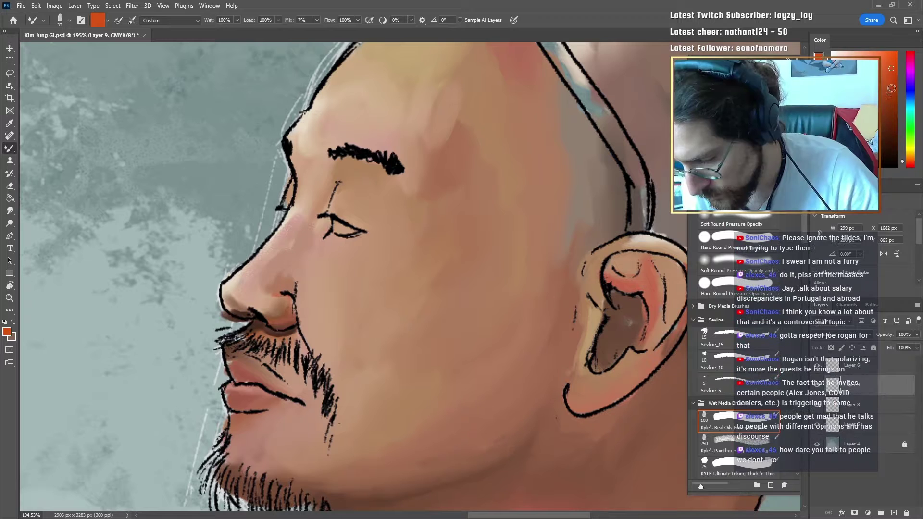
left_click(897, 106)
Step: Review the whole portrait and the face with the interface panels hidden, reopening Kim Jung Gi.psd from the home screen
key("Tab")
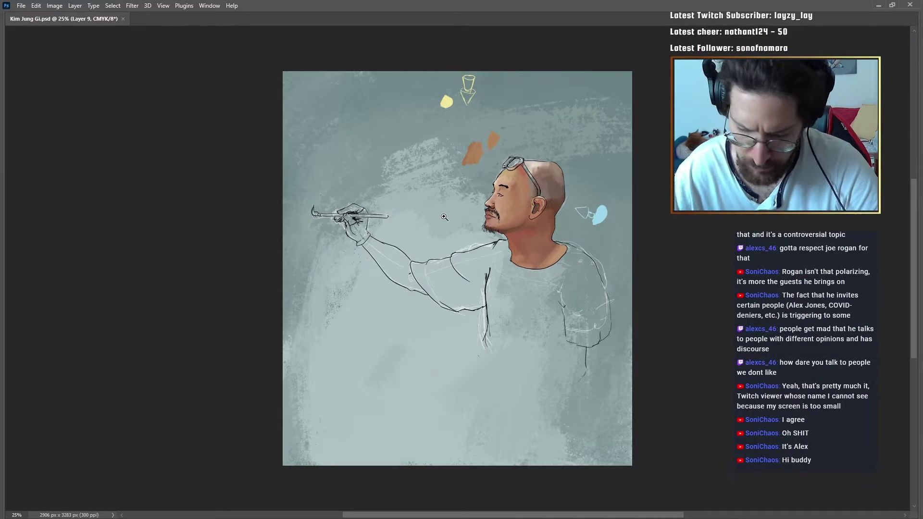
left_click_drag(444, 216, 523, 199)
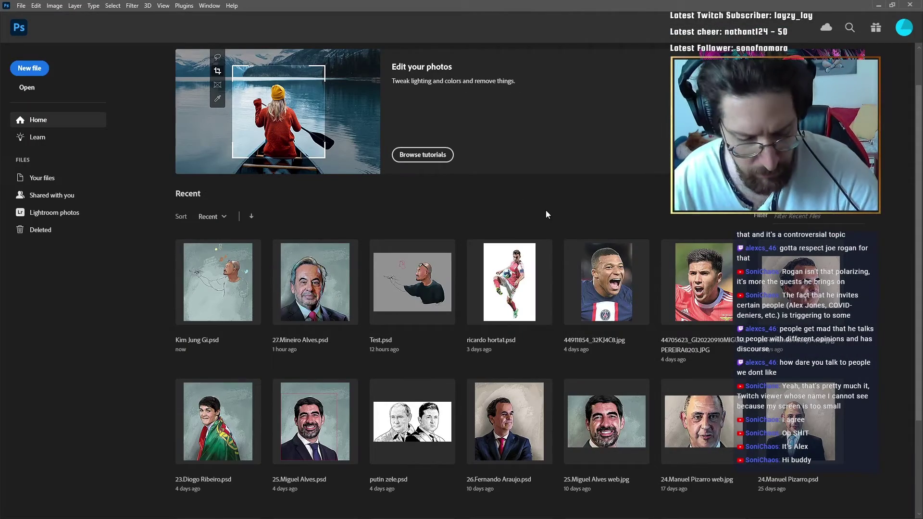
left_click(222, 282)
left_click_drag(488, 243, 548, 243)
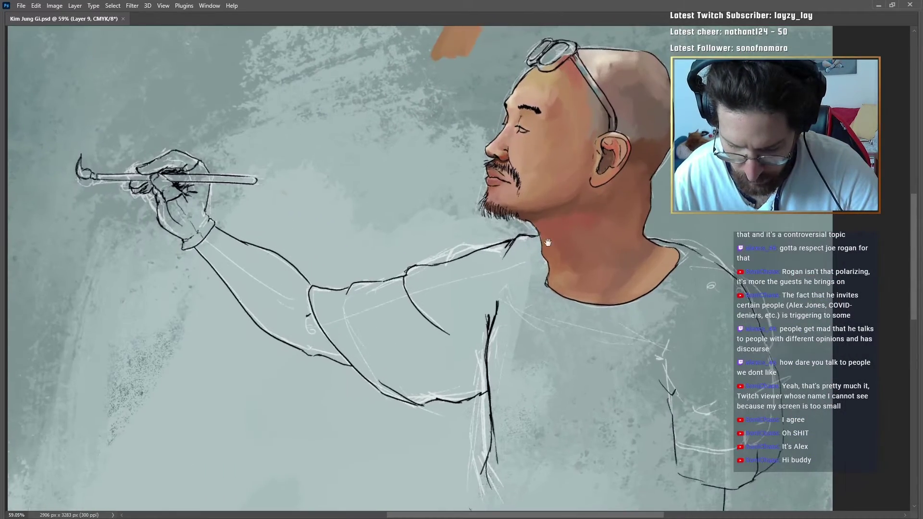
scroll(548, 243, "up", 5)
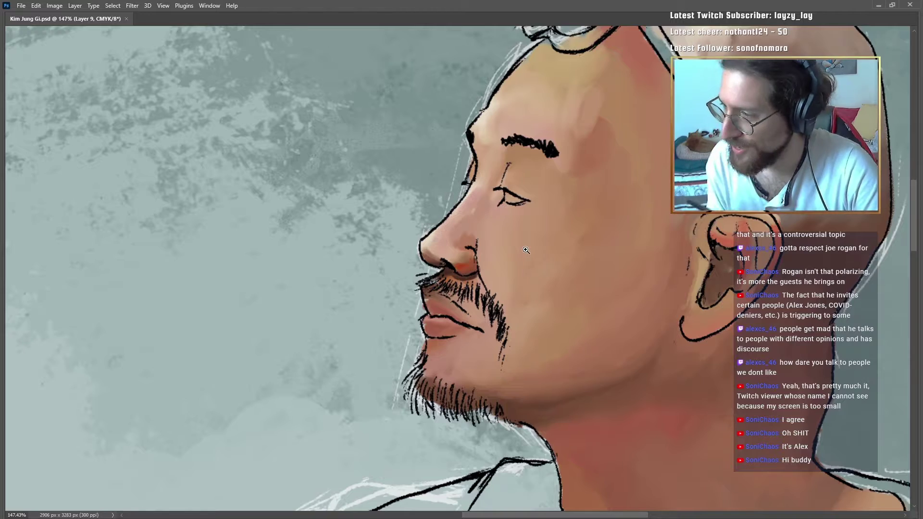
scroll(465, 254, "up", 3)
key("Tab")
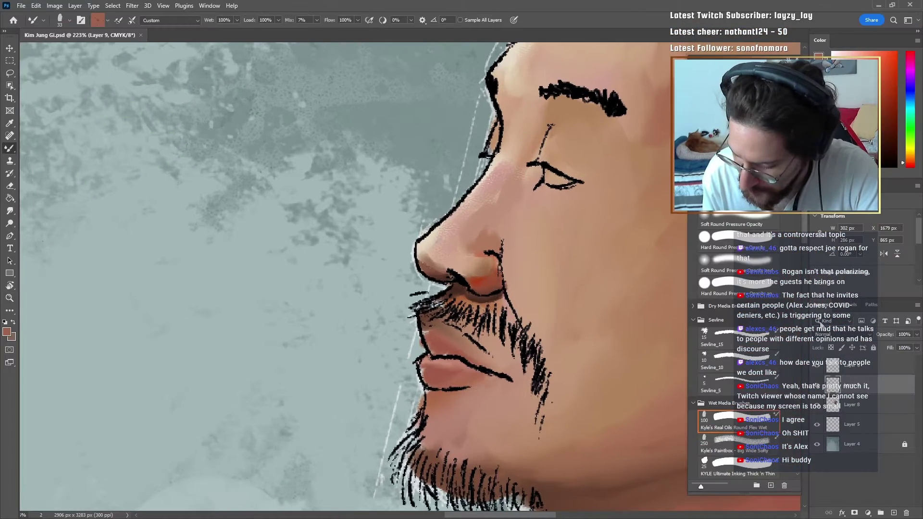
Step: Sample the dark reddish brown at the moustache and shade the skin under the nose with it
mouse_move(586, 301)
left_mouse_down()
mouse_move(517, 330)
mouse_move(539, 320)
left_mouse_up()
left_click(429, 316, "alt")
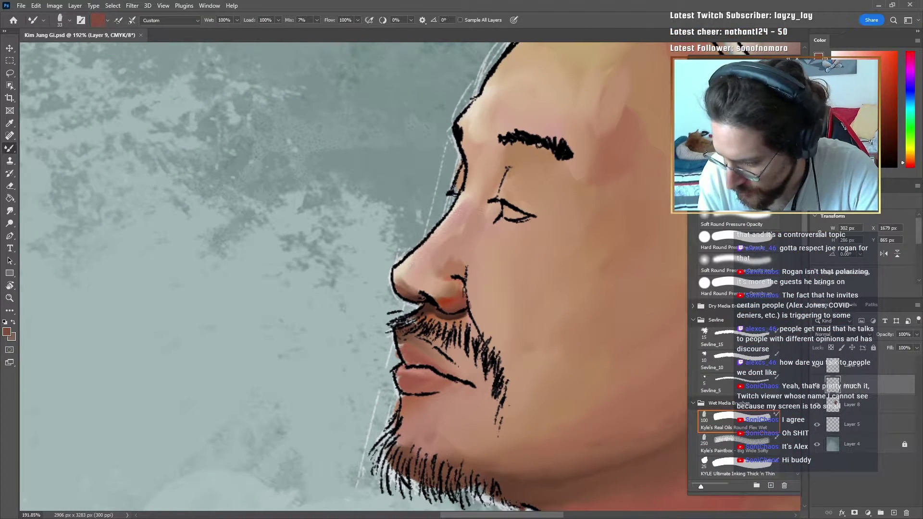
left_click_drag(430, 312, 457, 323)
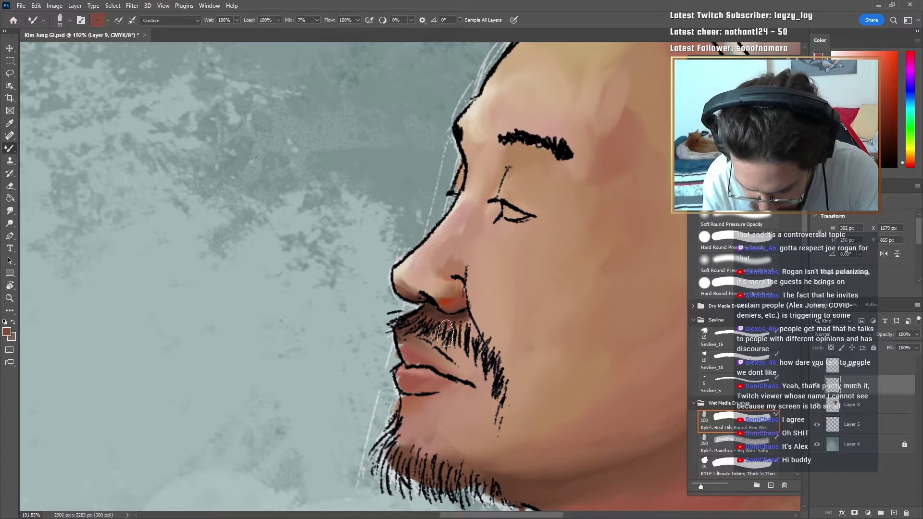
Step: Refine the skin beside the nostril with a sampled cheek tone, and sample the light cream at the front of the forehead
key("z")
left_click_drag(512, 362, 505, 370)
left_click_drag(516, 322, 527, 321)
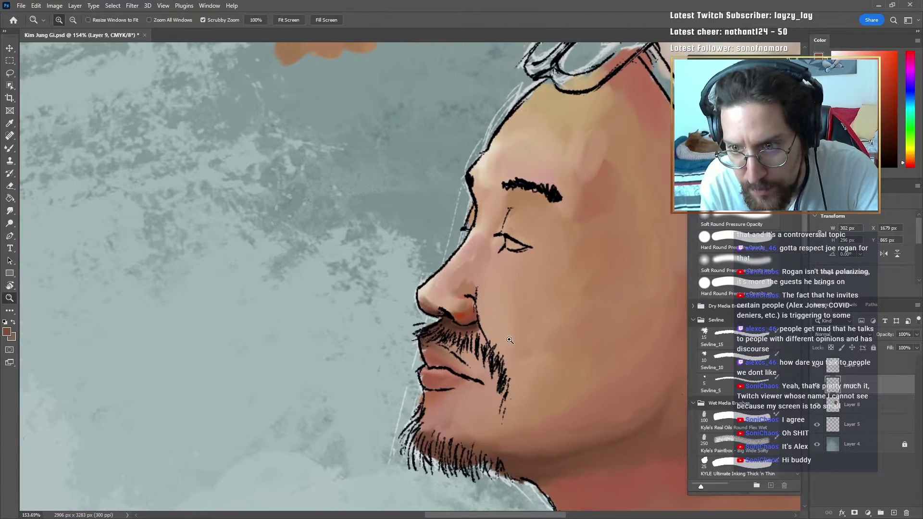
key("b")
left_click(490, 288, "alt")
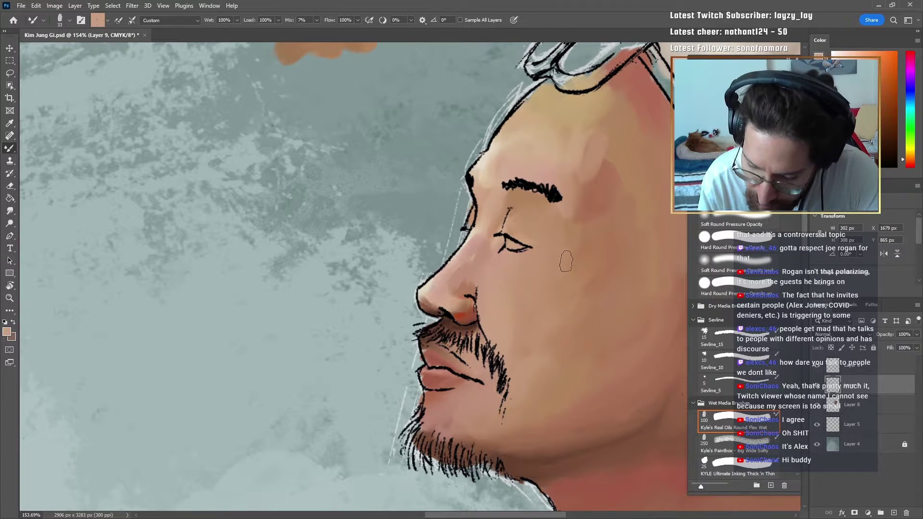
left_click(491, 153, "alt")
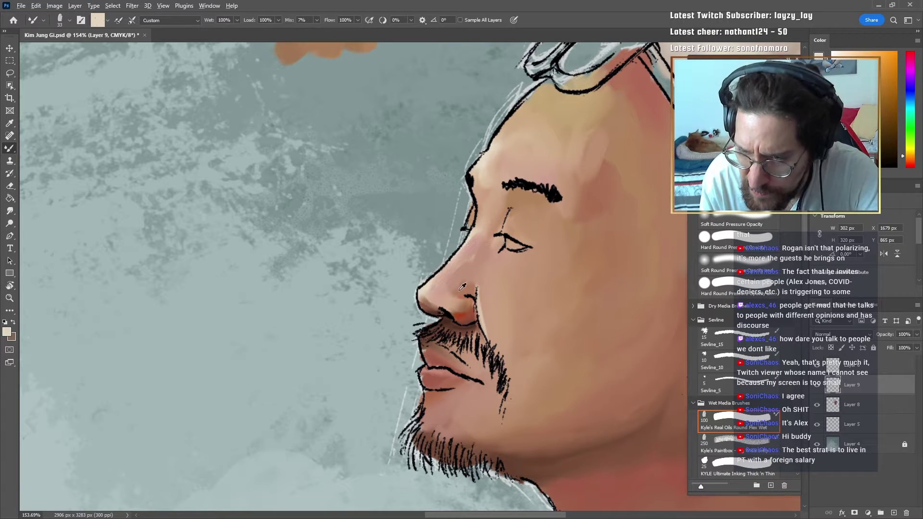
Step: Sample the pink of the nose, adjust it to a browner tone, and blend the side of the nose up to the inner eye corner
left_click(456, 273, "alt")
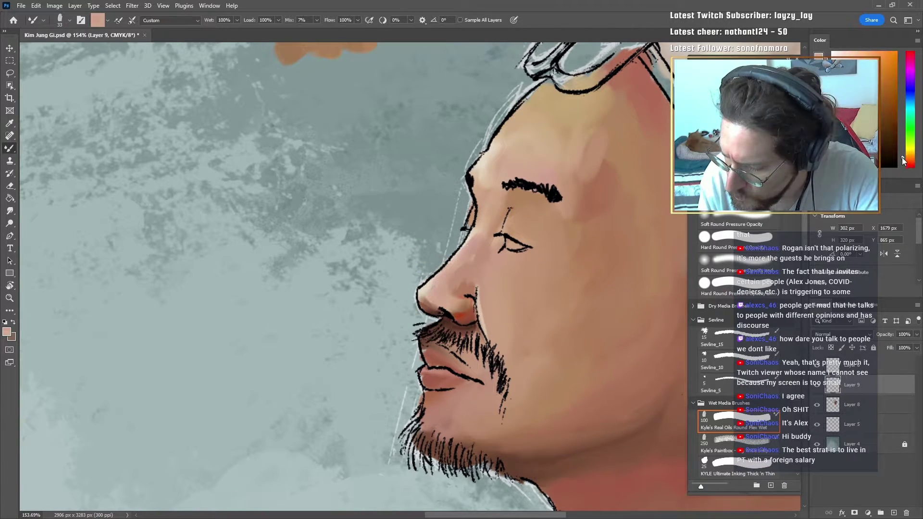
left_click(861, 87)
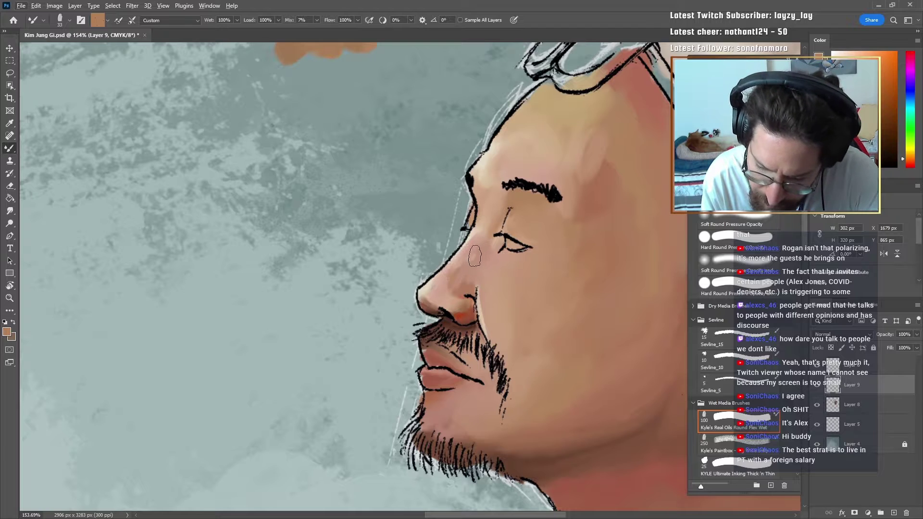
left_click_drag(485, 274, 492, 271)
mouse_move(490, 236)
left_mouse_down()
mouse_move(497, 212)
mouse_move(481, 245)
mouse_move(486, 221)
mouse_move(498, 232)
left_mouse_up()
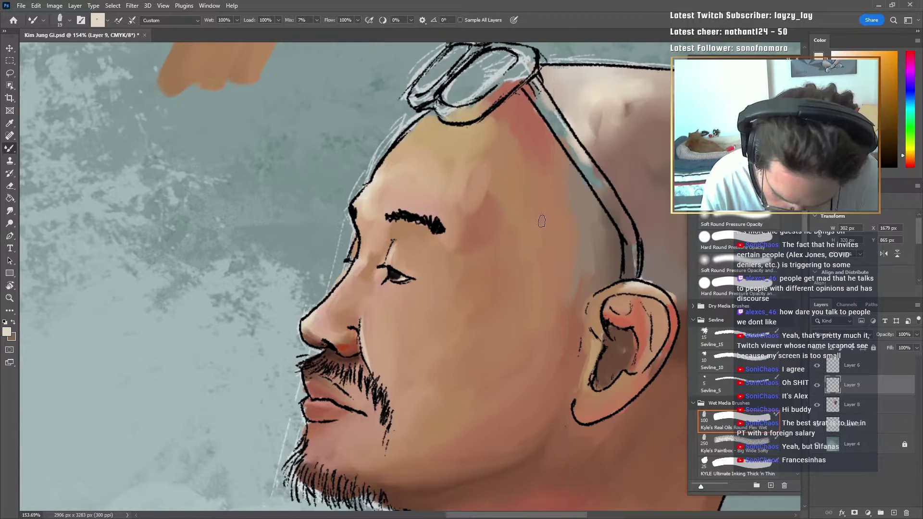
Step: Try shading the lower lip with dark brown sampled at the moustache and a sampled pink skin tone, and undo the strokes
key("z")
left_click_drag(542, 222, 447, 226)
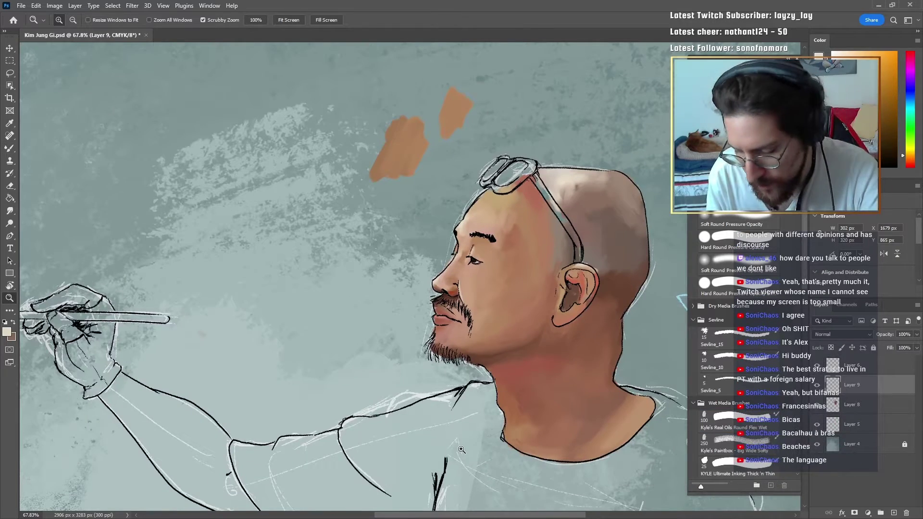
left_click_drag(459, 321, 487, 285)
key("b")
left_click(398, 334, "alt")
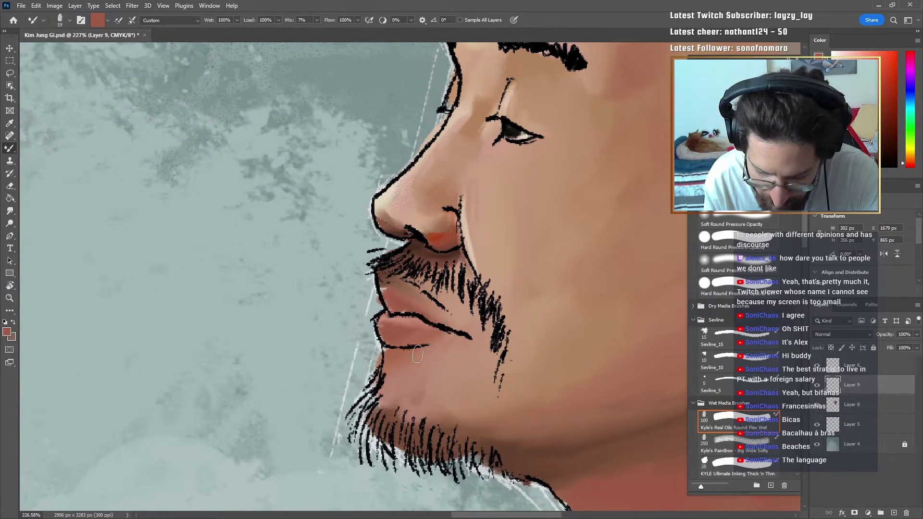
left_click(425, 252, "alt")
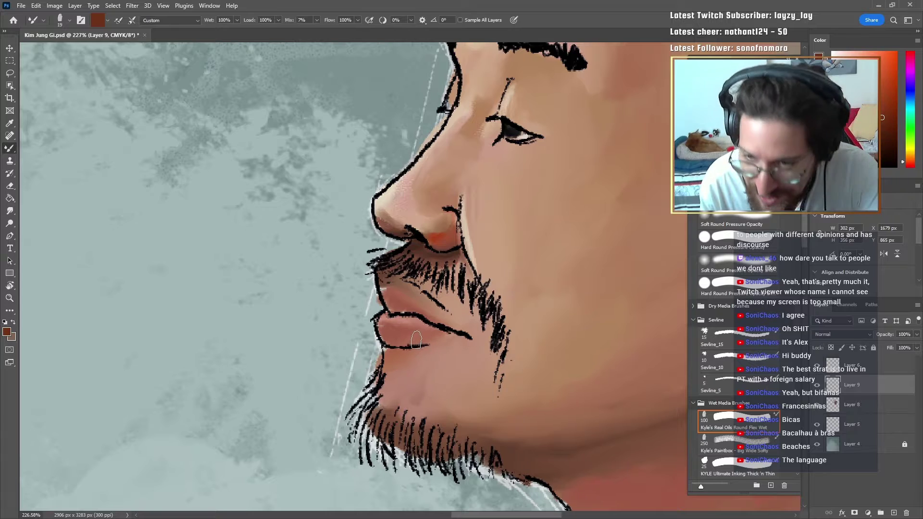
left_click_drag(388, 335, 431, 332)
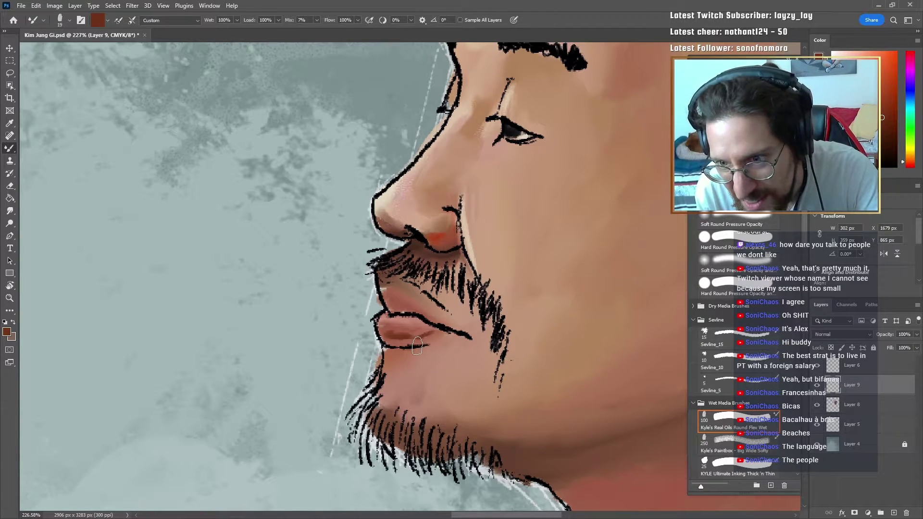
key("ctrl+z")
key("ctrl+z")
left_click(482, 286, "alt")
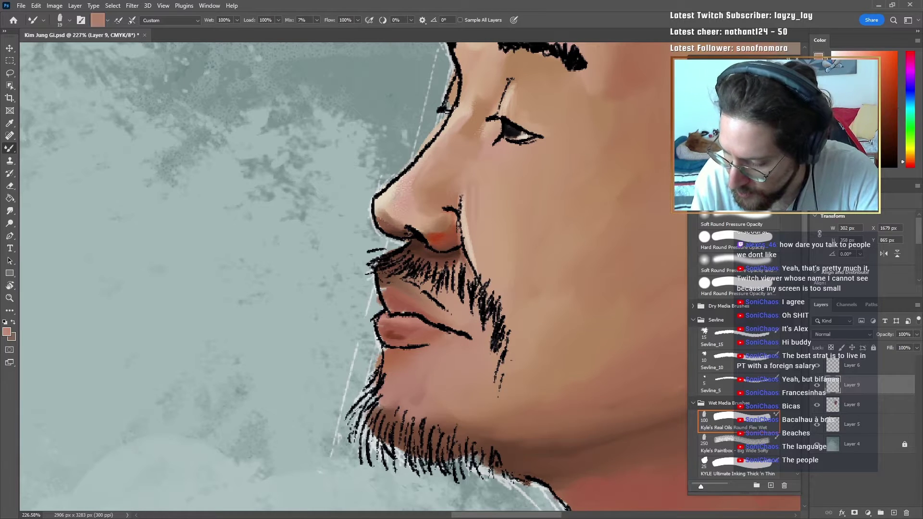
left_click_drag(391, 332, 384, 335)
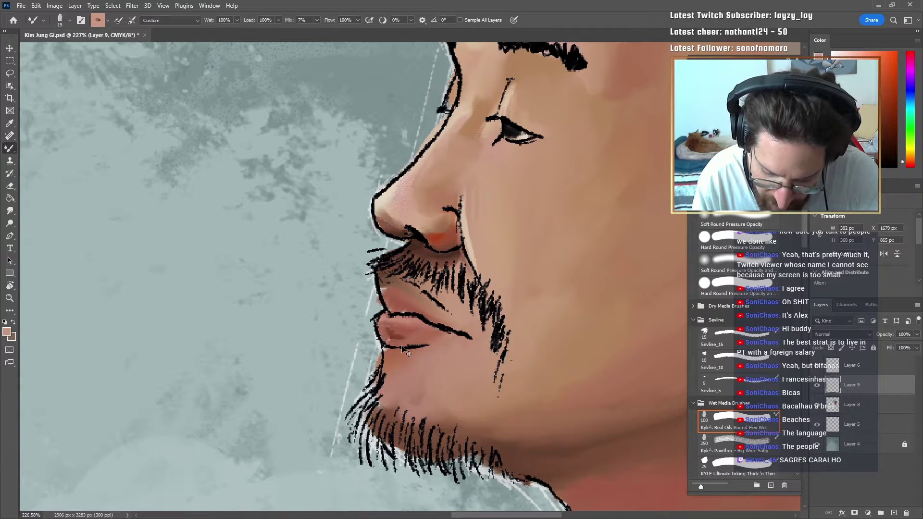
key("ctrl+z")
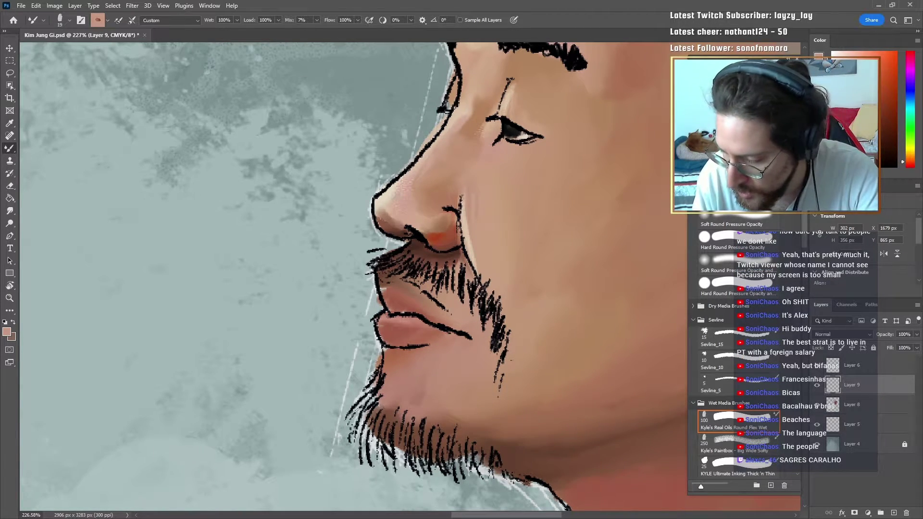
Step: Choose a lighter pink, paint small highlights on the lower lip, and try the same tone on the upper lip
left_click(846, 66)
left_click_drag(382, 331, 401, 335)
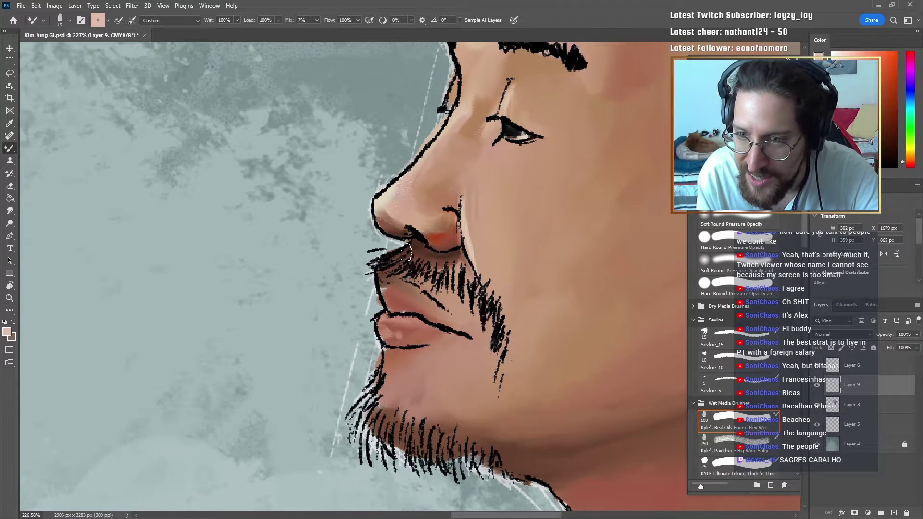
mouse_move(400, 285)
left_mouse_down()
mouse_move(410, 284)
mouse_move(391, 278)
mouse_move(488, 261)
mouse_move(387, 302)
left_mouse_up()
key("ctrl+z")
Step: Sample the upper lip's red, darken it to a deep red, and shade along the line between the lips towards the mouth corner
left_click(397, 291, "alt")
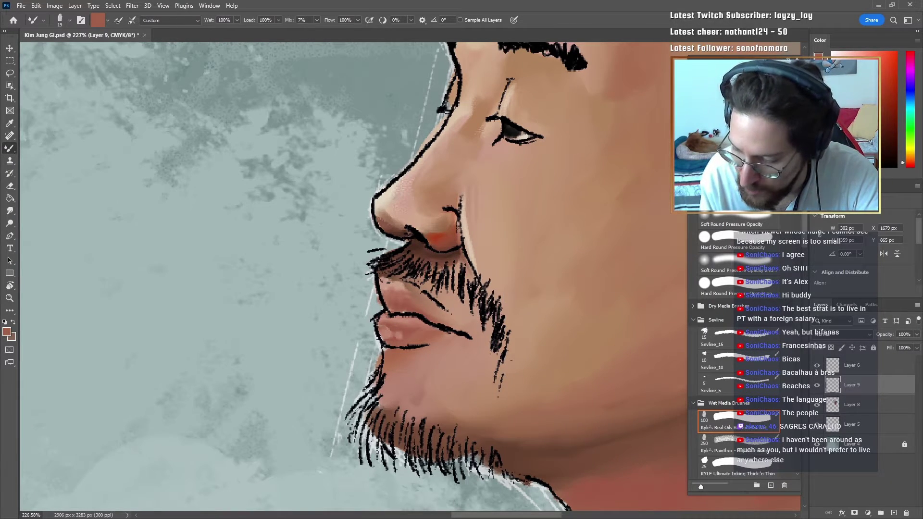
left_click(886, 94)
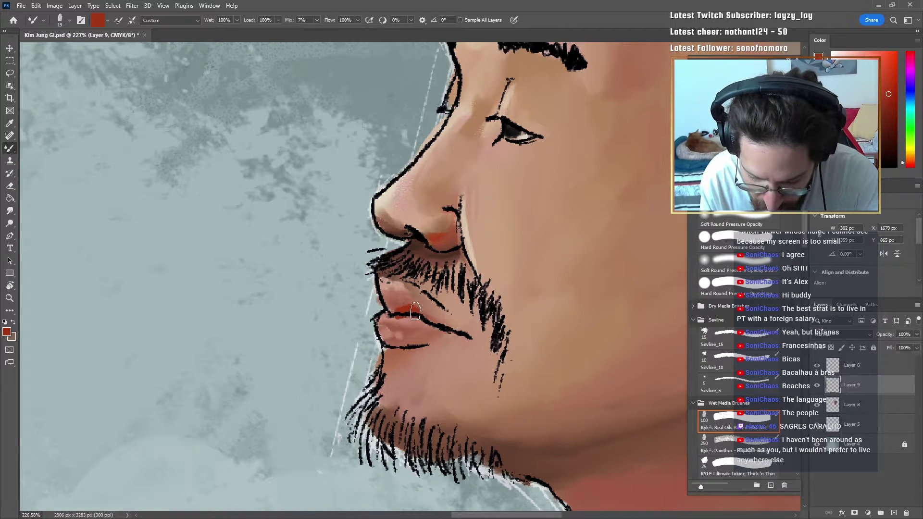
left_click(888, 126)
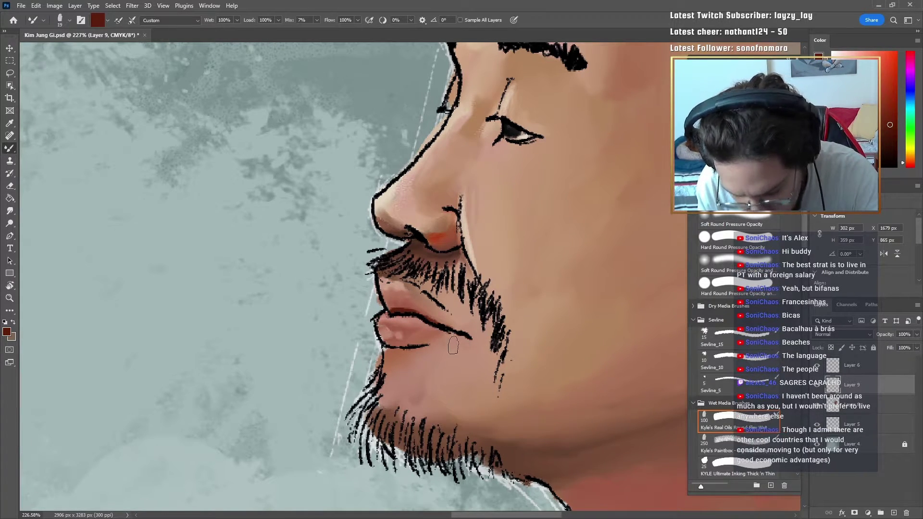
left_click_drag(452, 325, 472, 340)
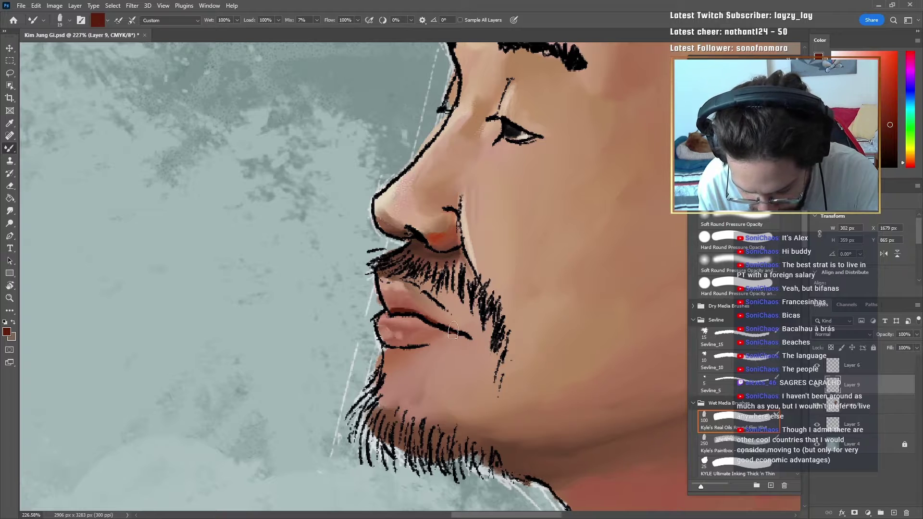
Step: Shade the inner corner of the lower lip with sampled reds, undoing the last stroke made beneath the lip
key("z")
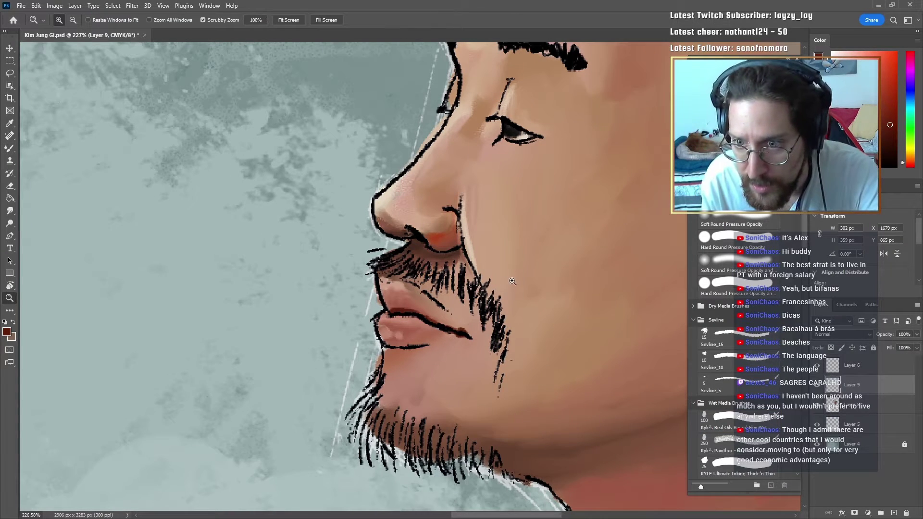
mouse_move(427, 328)
left_mouse_down()
mouse_move(449, 336)
mouse_move(437, 344)
mouse_move(430, 334)
mouse_move(445, 339)
left_mouse_up()
key("b")
left_click(433, 332, "alt")
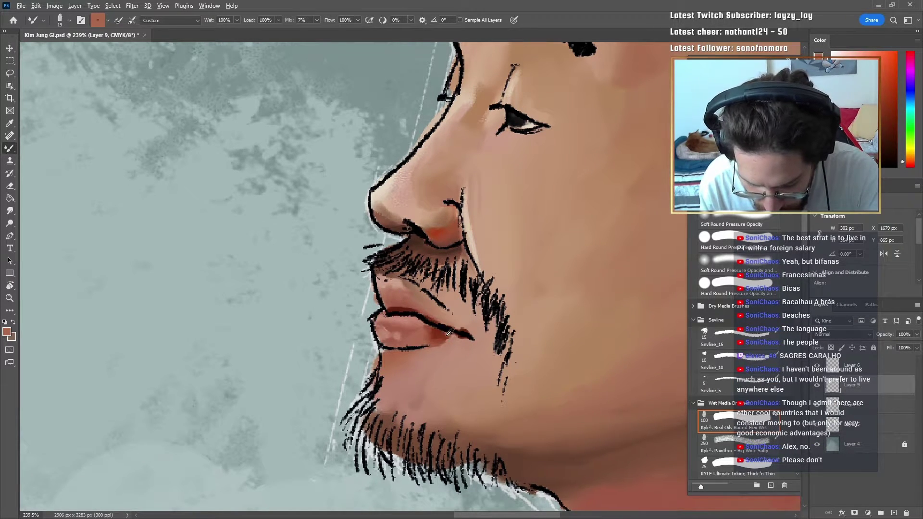
left_click(446, 331, "alt")
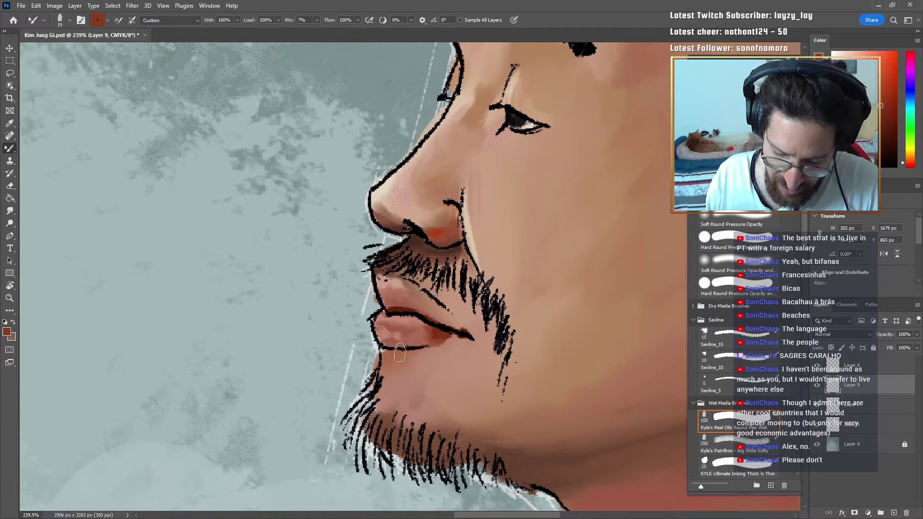
mouse_move(403, 351)
left_mouse_down()
mouse_move(429, 347)
mouse_move(435, 356)
left_mouse_up()
key("ctrl+z")
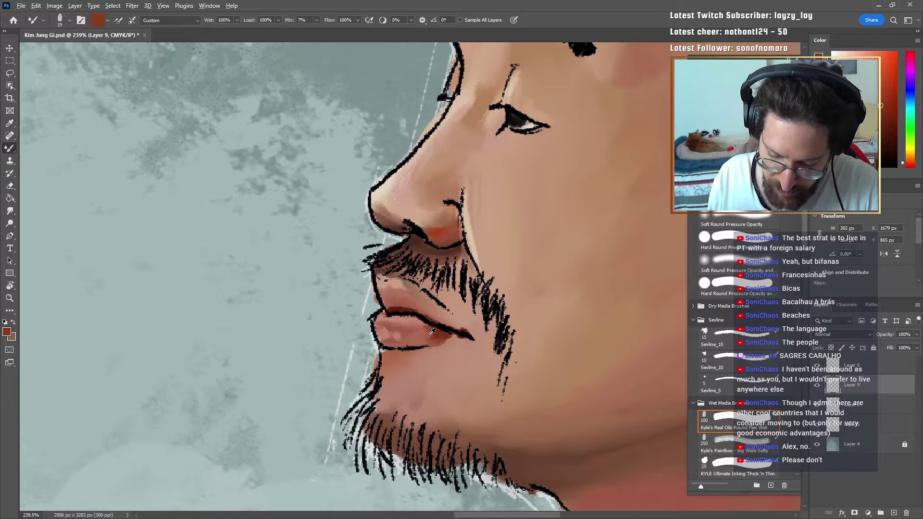
Step: Blend the lower lip towards the mouth corner with sampled reds, and soften the skin below it with sampled chin pinks
left_click(433, 331, "alt")
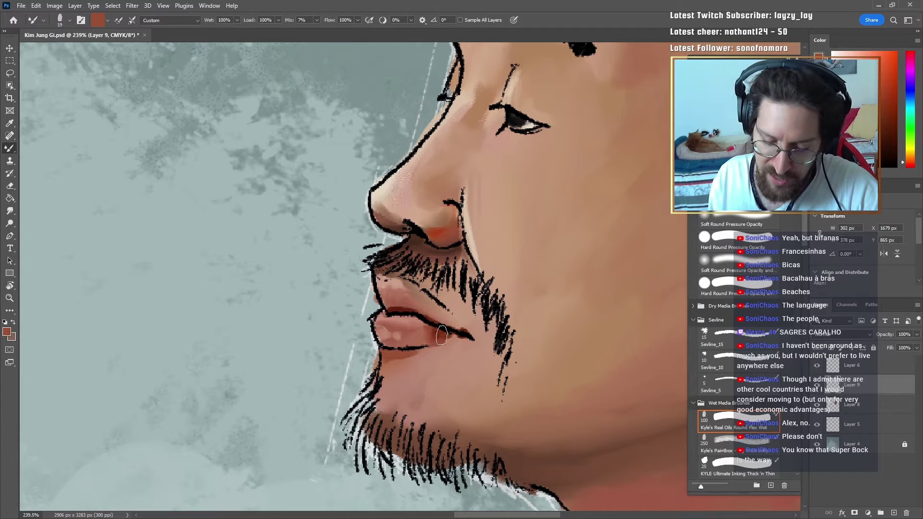
left_click(422, 327, "alt")
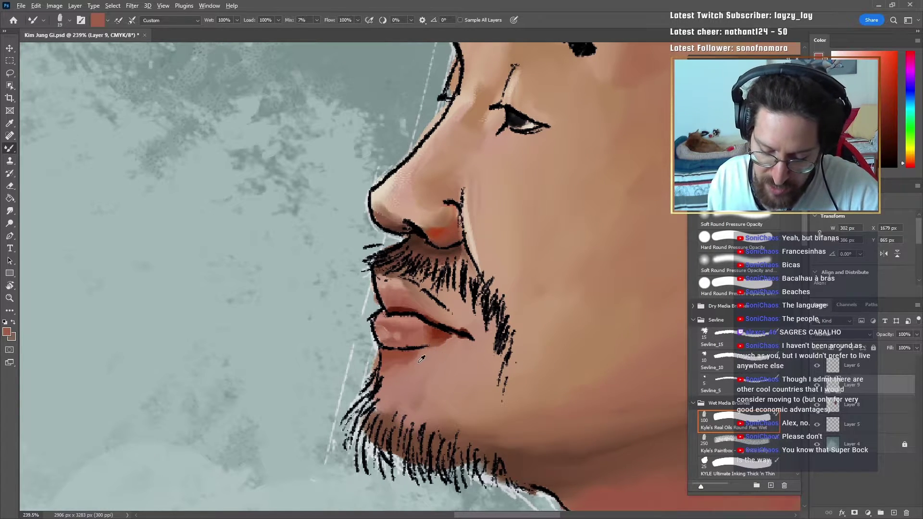
left_click(400, 378, "alt")
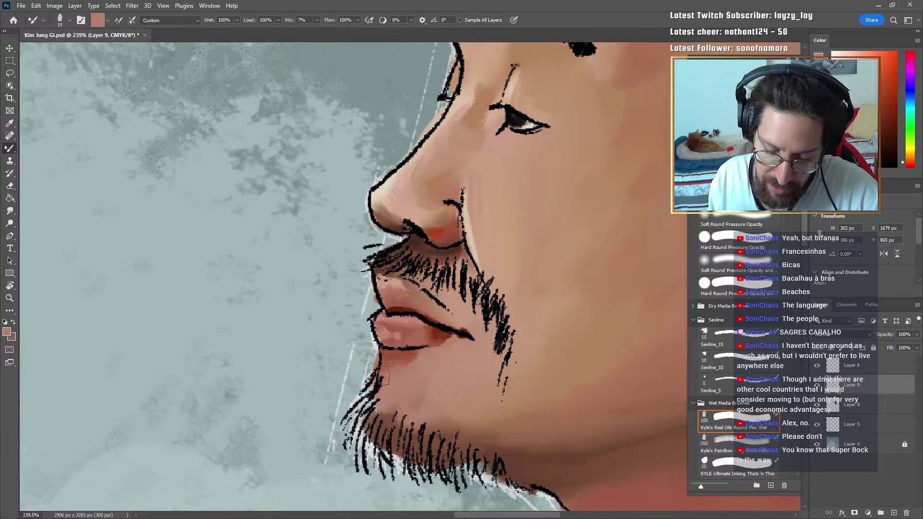
left_click(409, 354, "alt")
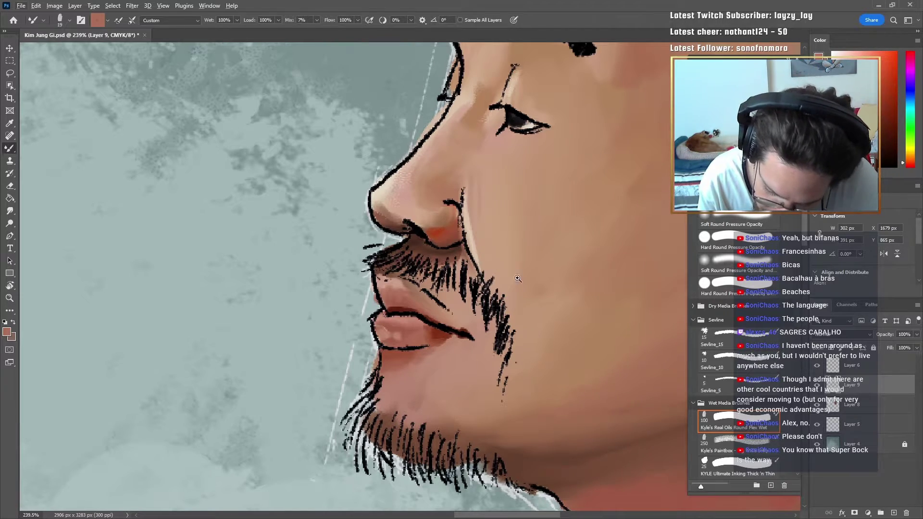
Step: Refine the nostril and the underside of the nose with tones sampled from the nostril, the nose's lower edge and its tip
left_click_drag(517, 279, 439, 280)
mouse_move(519, 259)
left_mouse_down()
mouse_move(487, 289)
mouse_move(528, 262)
left_mouse_up()
left_click_drag(518, 316, 499, 335)
left_click_drag(451, 326, 478, 308)
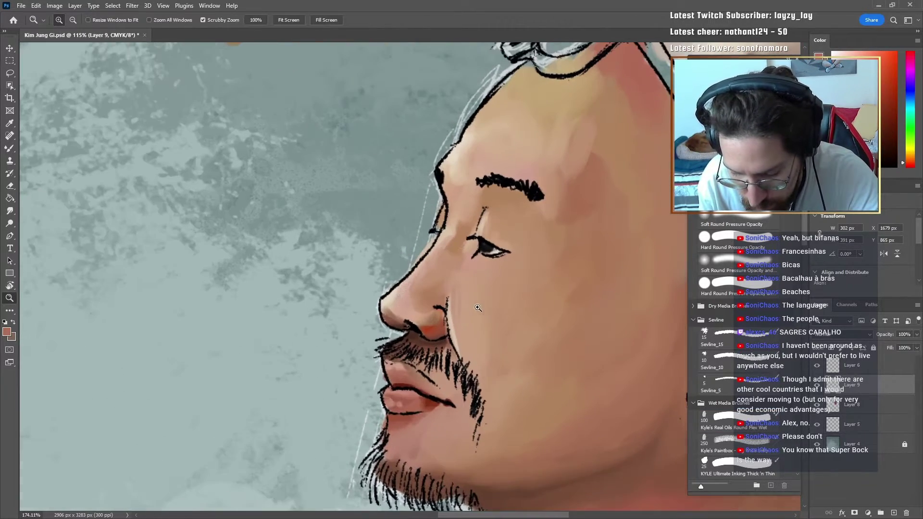
left_click(436, 327, "alt")
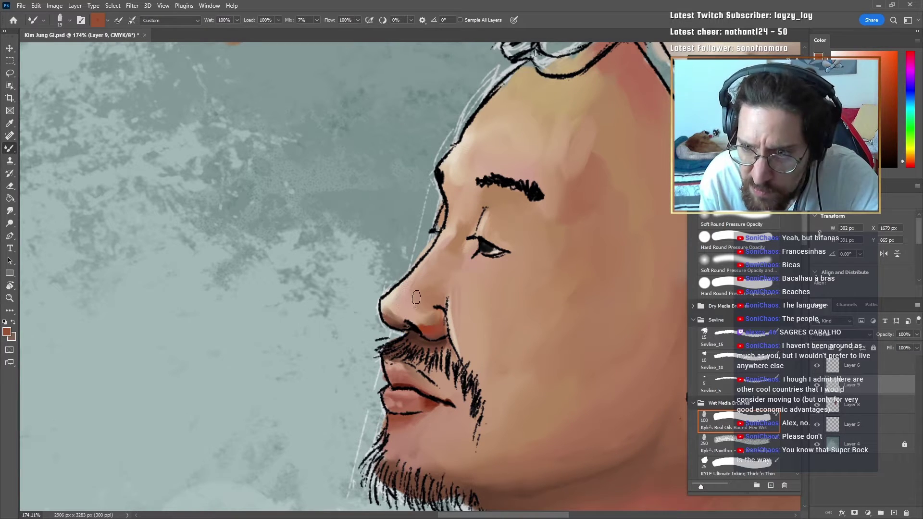
left_click(398, 322, "alt")
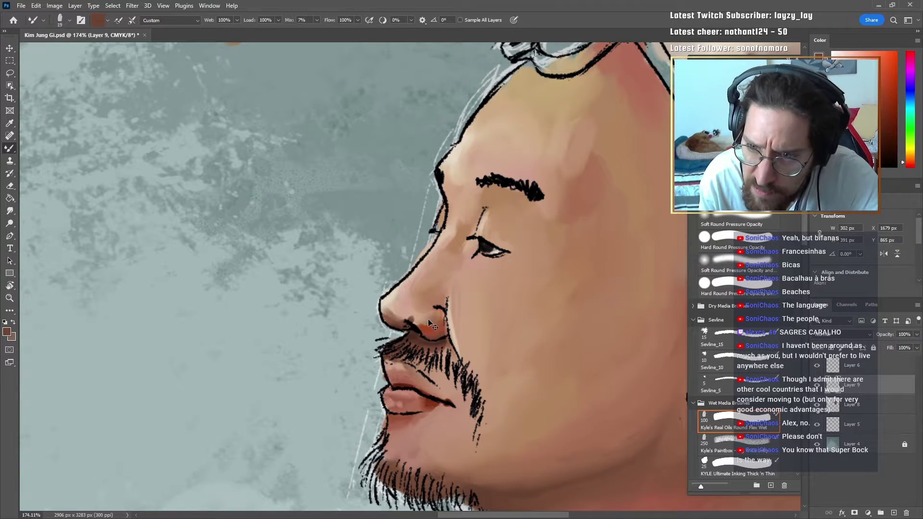
left_click(395, 304, "alt")
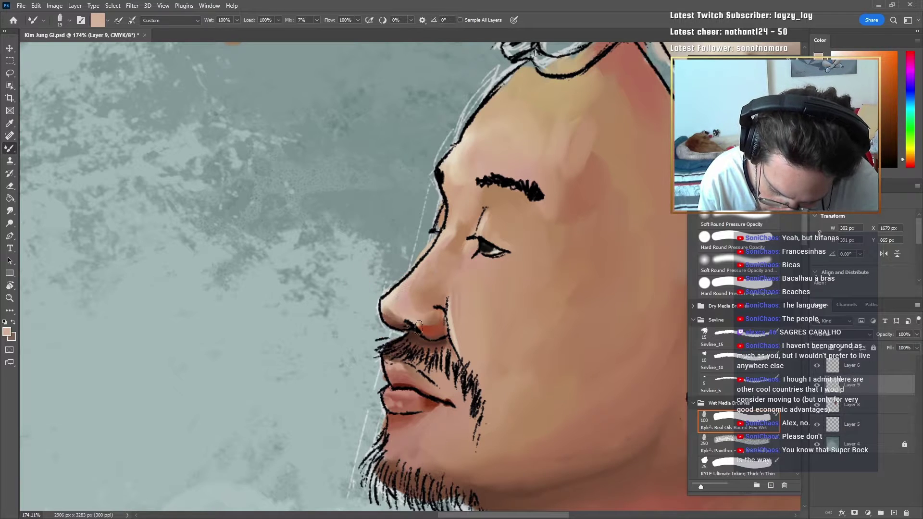
Step: Try large diagonal strokes under the cheekbone with brown and pink tones sampled around the temple, and undo them
key("z")
left_click_drag(514, 332, 476, 338)
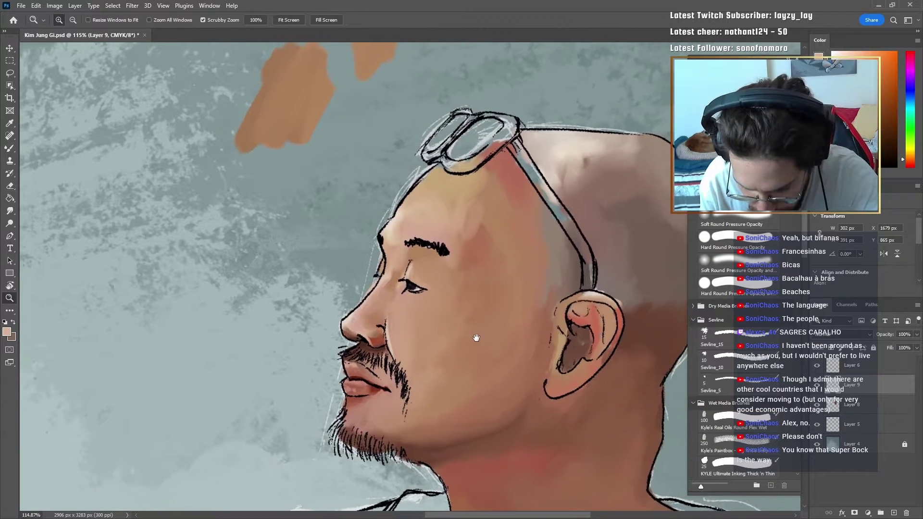
key("b")
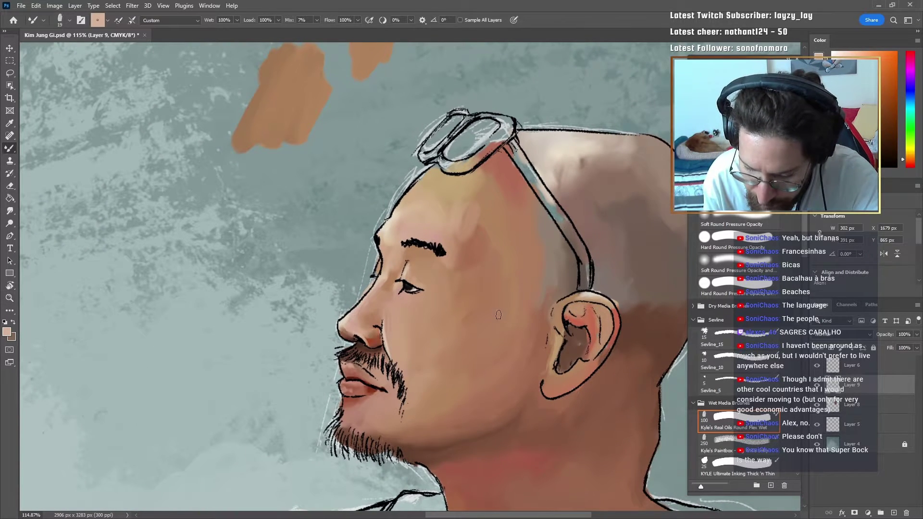
left_click(471, 243, "alt")
mouse_move(441, 325)
left_mouse_down()
mouse_move(463, 327)
mouse_move(474, 305)
mouse_move(454, 318)
mouse_move(474, 309)
mouse_move(437, 354)
left_mouse_up()
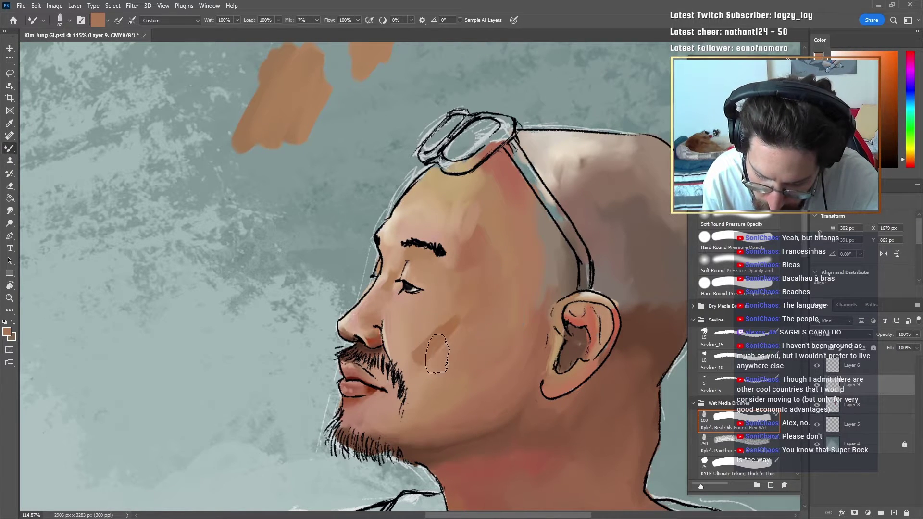
key("ctrl+z")
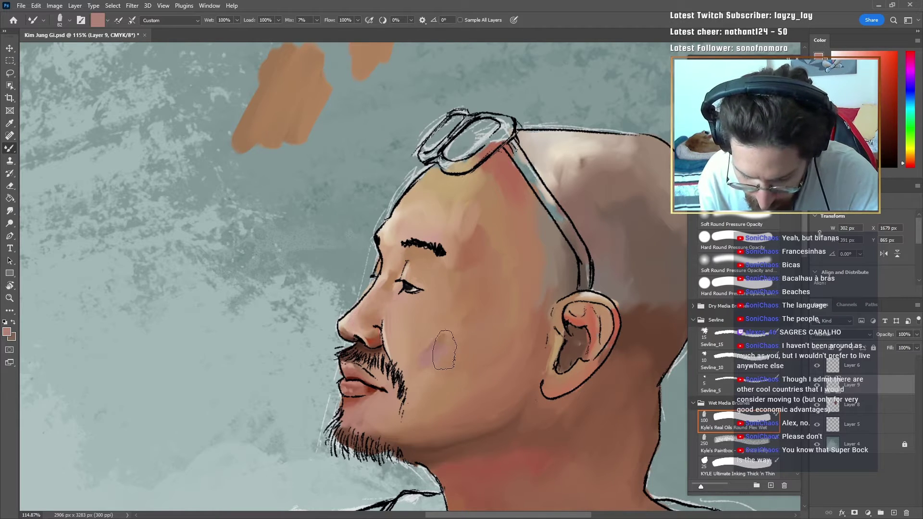
left_click(525, 310, "alt")
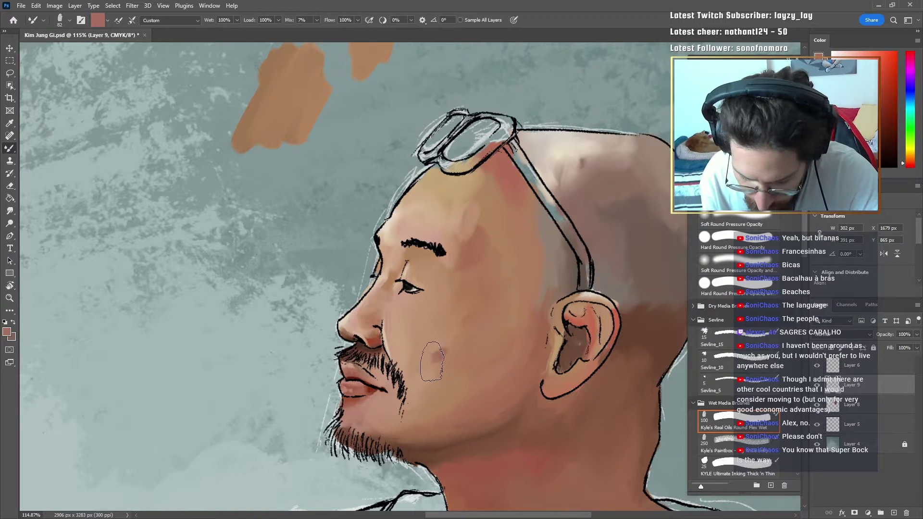
left_click(434, 360)
key("ctrl+z")
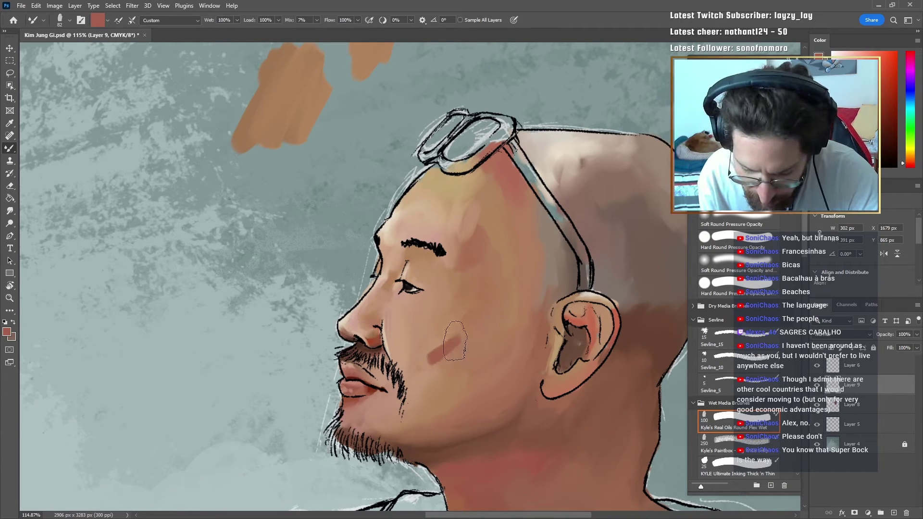
Step: Paint a diagonal reddish-brown shadow under the cheekbone, using a tone sampled beside the ear with its hue slightly shifted
left_click(572, 310, "alt")
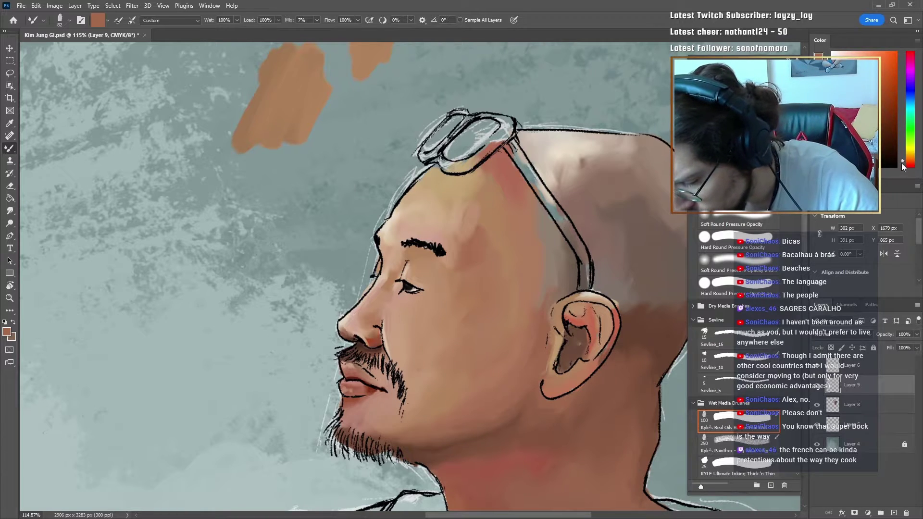
left_click_drag(902, 162, 903, 163)
left_click_drag(429, 356, 483, 328)
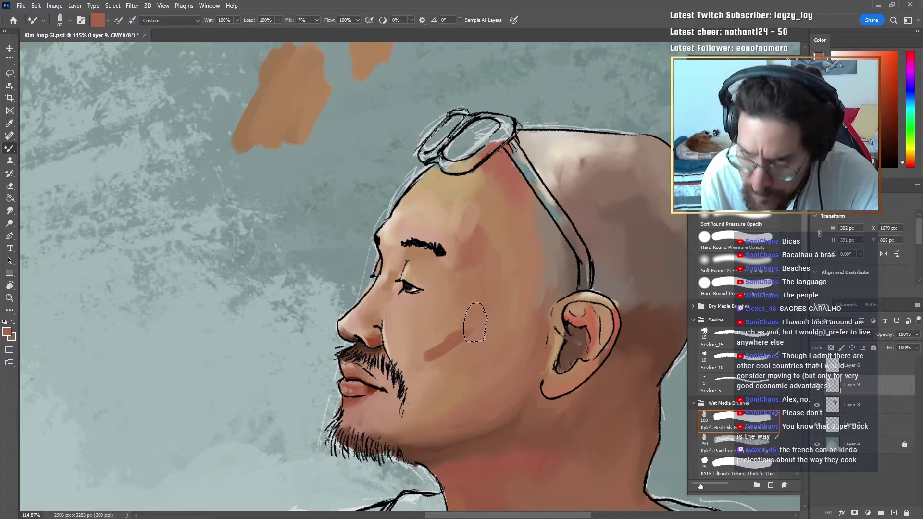
left_click_drag(465, 333, 486, 318)
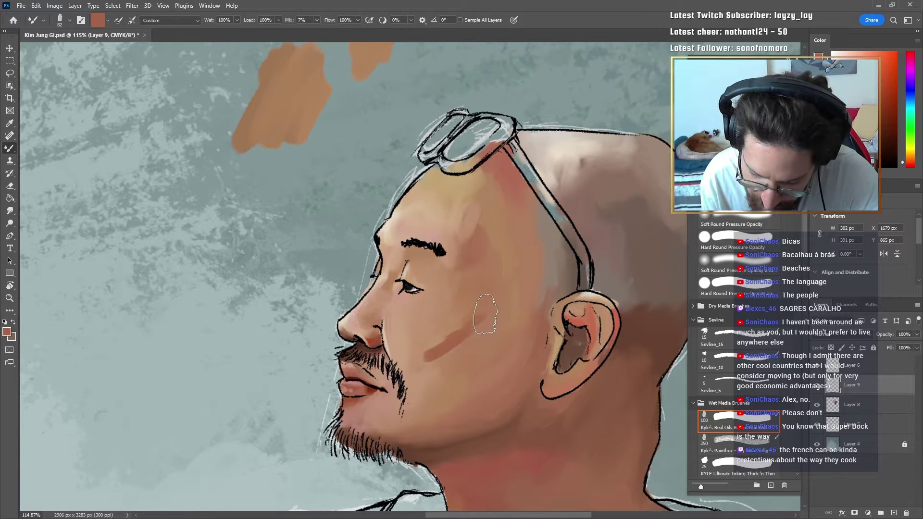
Step: Widen and soften the cheekbone shadow with brown and peach tones sampled from the stroke and the surrounding cheek
left_click(453, 324, "alt")
left_click(457, 351, "alt")
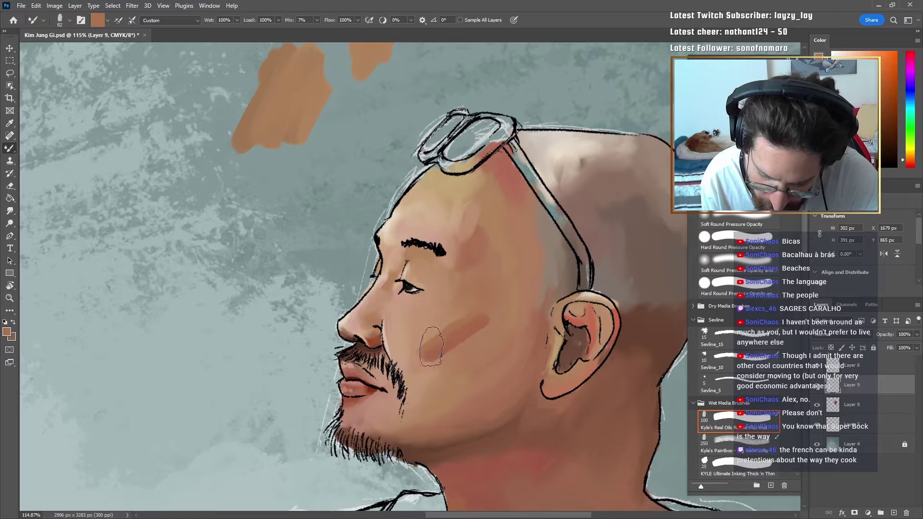
left_click(440, 329, "alt")
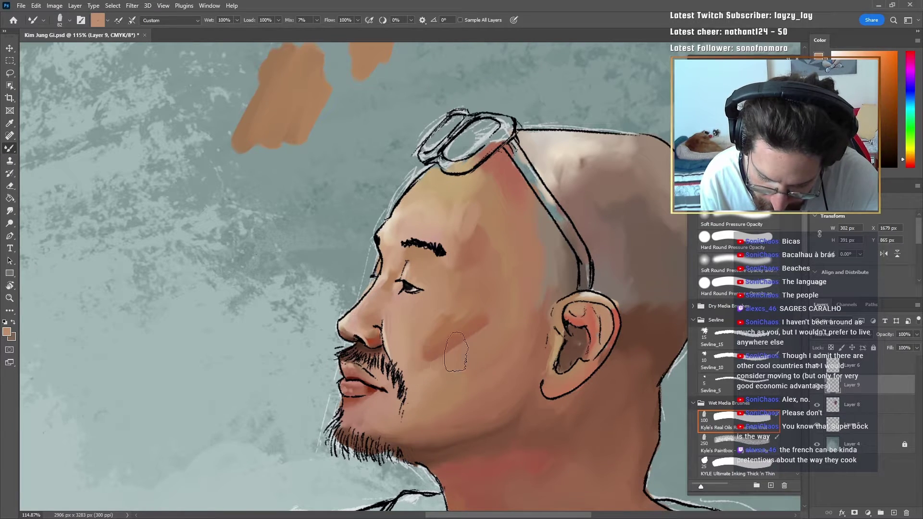
left_click(430, 355, "alt")
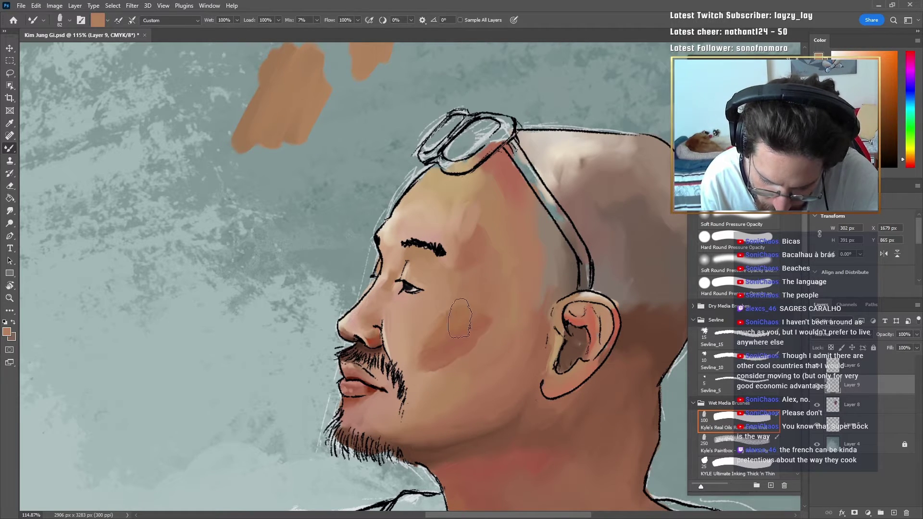
left_click(462, 296, "alt")
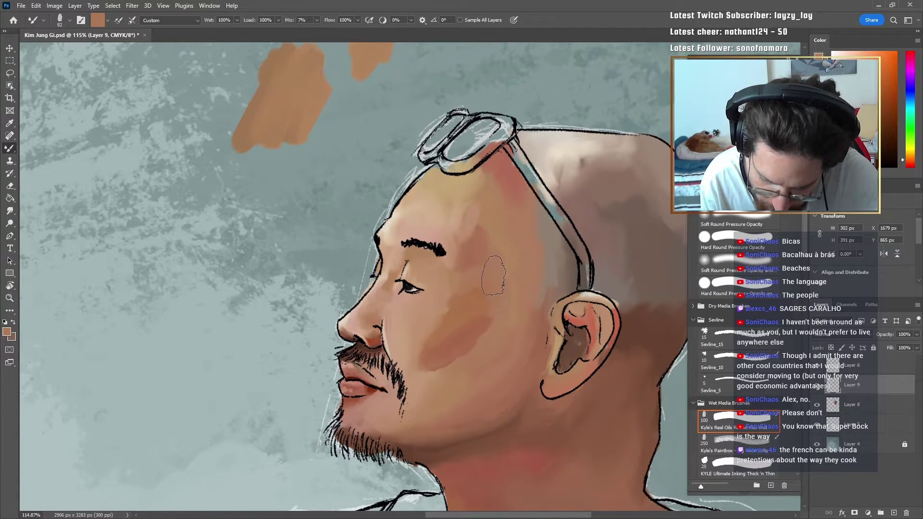
Step: Spread sampled peach and red tones from the temple down to the jaw in front of the ear, enlarging the brush to 152 px
left_click(499, 298, "alt")
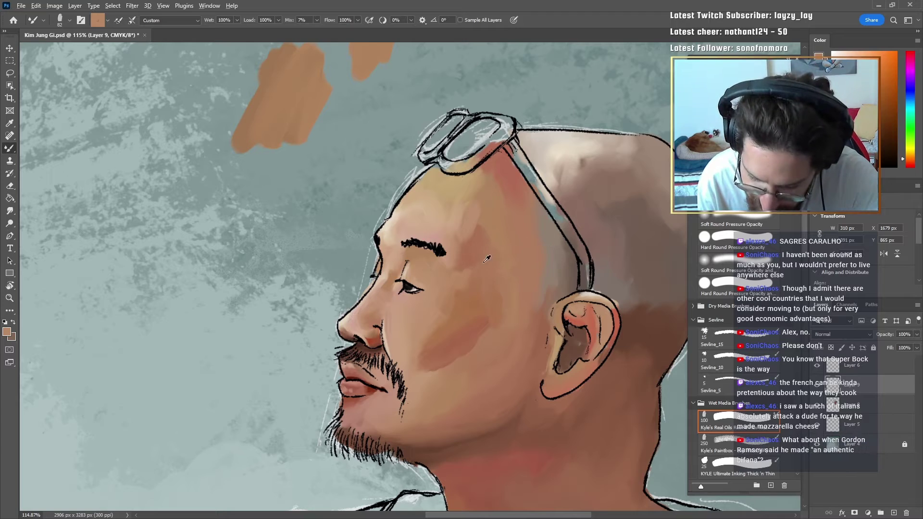
left_click(498, 246, "alt")
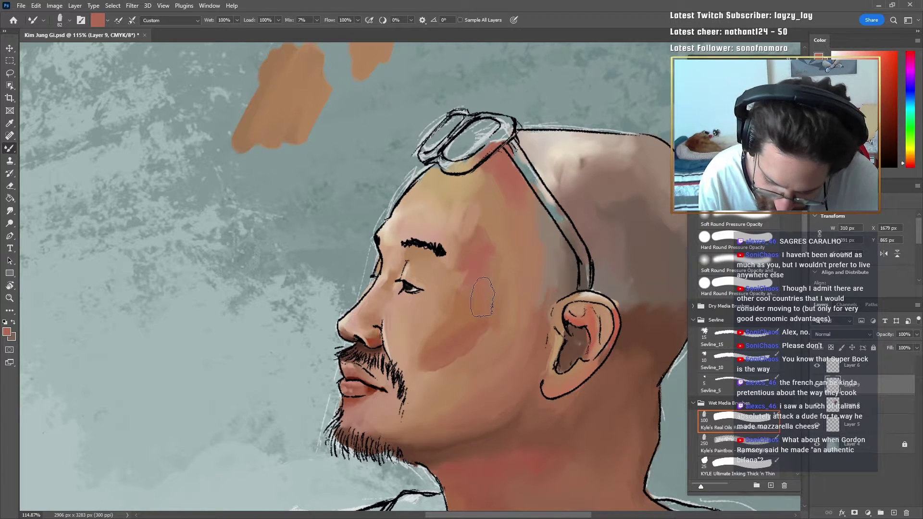
right_click(505, 359, "alt")
mouse_move(500, 321)
left_mouse_down()
mouse_move(471, 375)
mouse_move(484, 341)
mouse_move(502, 350)
mouse_move(515, 325)
mouse_move(488, 389)
mouse_move(468, 365)
mouse_move(454, 394)
mouse_move(473, 363)
mouse_move(490, 376)
mouse_move(496, 335)
mouse_move(492, 358)
mouse_move(523, 375)
left_mouse_up()
left_click(522, 373, "alt")
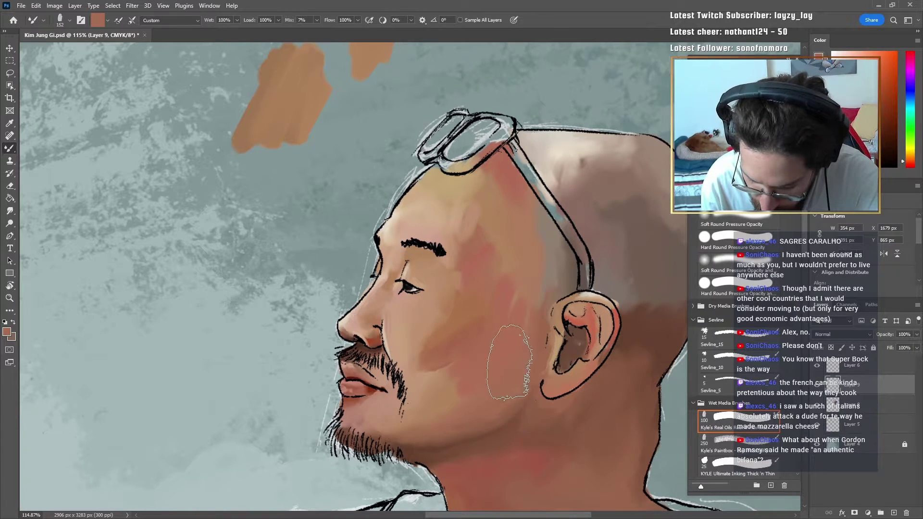
Step: Blend the front edge of the cheek shadow with sampled cheek tones, using an 87 px brush
left_click(450, 353, "alt")
right_click(433, 321, "alt")
left_click(424, 319, "alt")
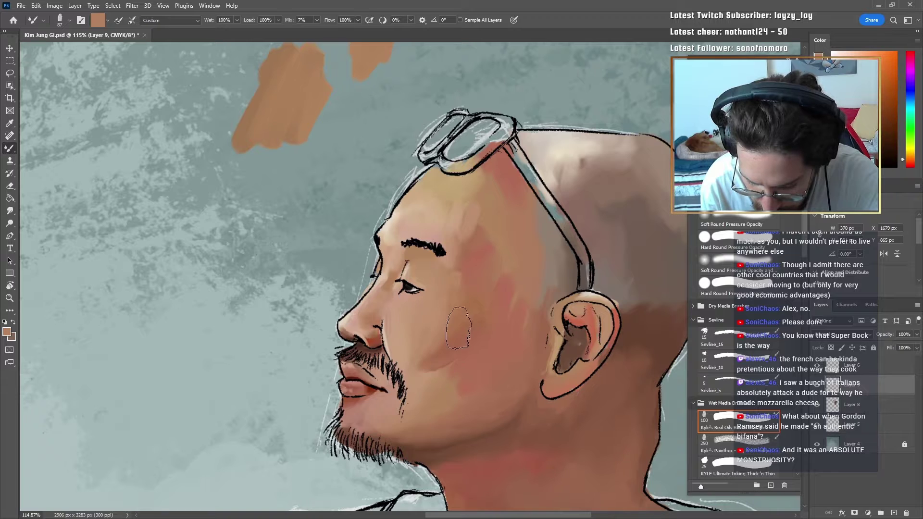
left_click(449, 330, "alt")
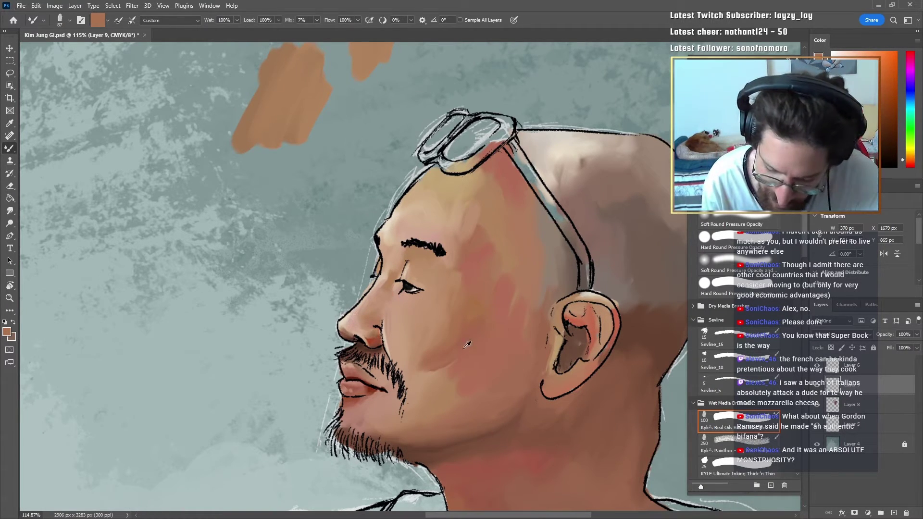
left_click(443, 347, "alt")
left_click(441, 351, "alt")
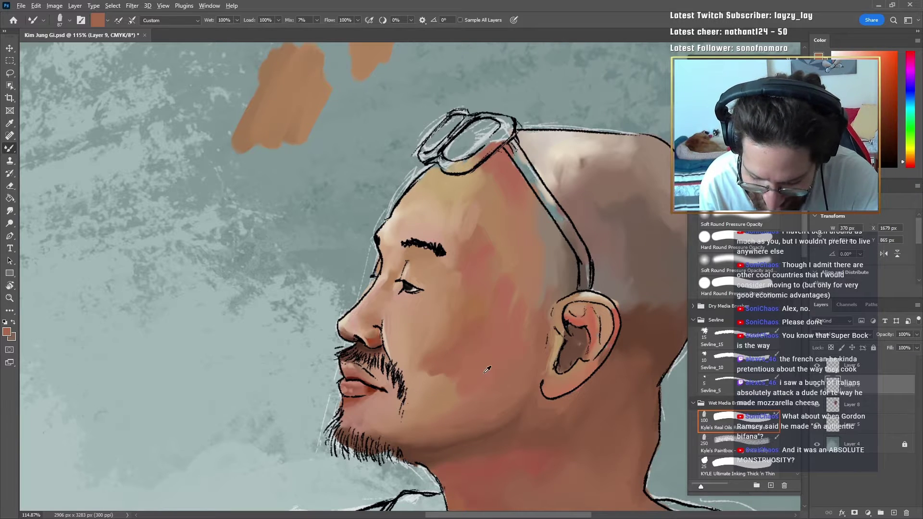
Step: Extend the cheek reds down to the jaw beside the mouth corner with sampled tones and a 142 px brush
left_click(472, 383, "alt")
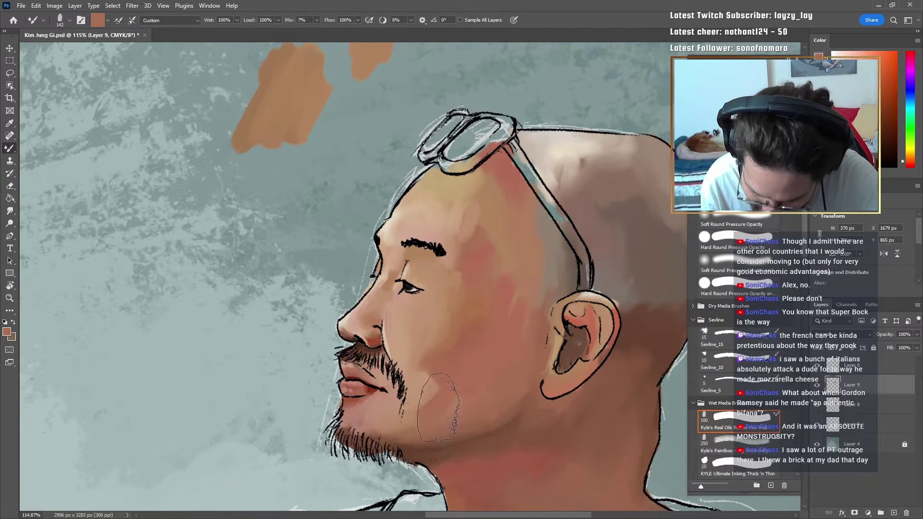
left_click(417, 394, "alt")
left_click_drag(445, 386, 427, 414)
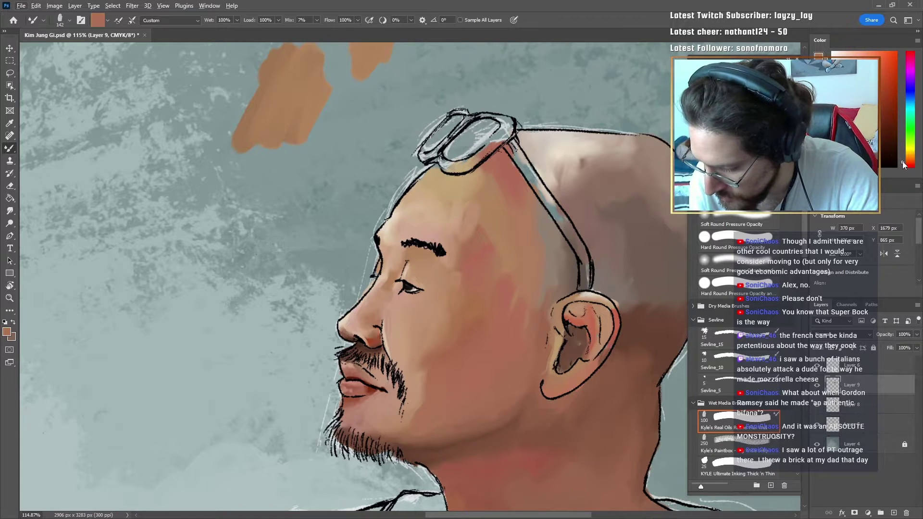
left_click(419, 379, "alt")
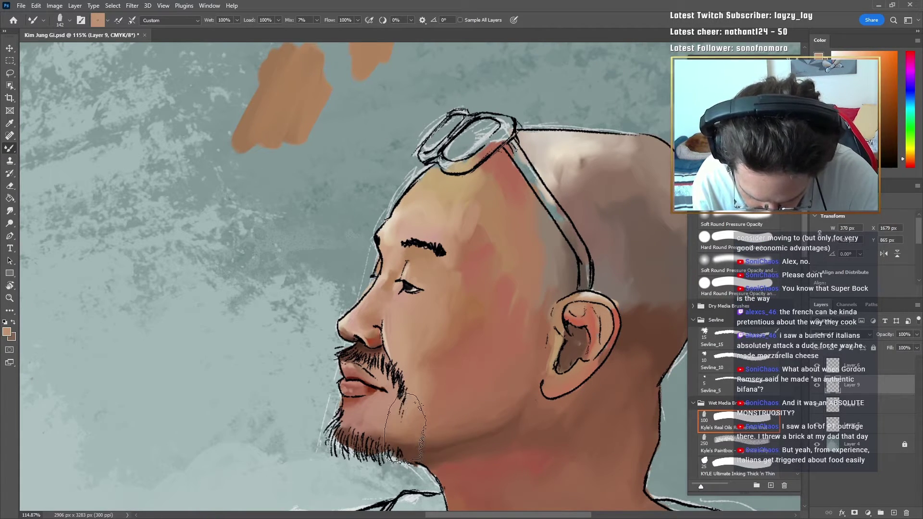
Step: Warm the skin between the temple and the ear with reddish tones sampled nearby
key("z")
mouse_move(562, 328)
left_mouse_down()
mouse_move(514, 361)
mouse_move(587, 289)
mouse_move(612, 288)
left_mouse_up()
key("b")
left_click(557, 288, "alt")
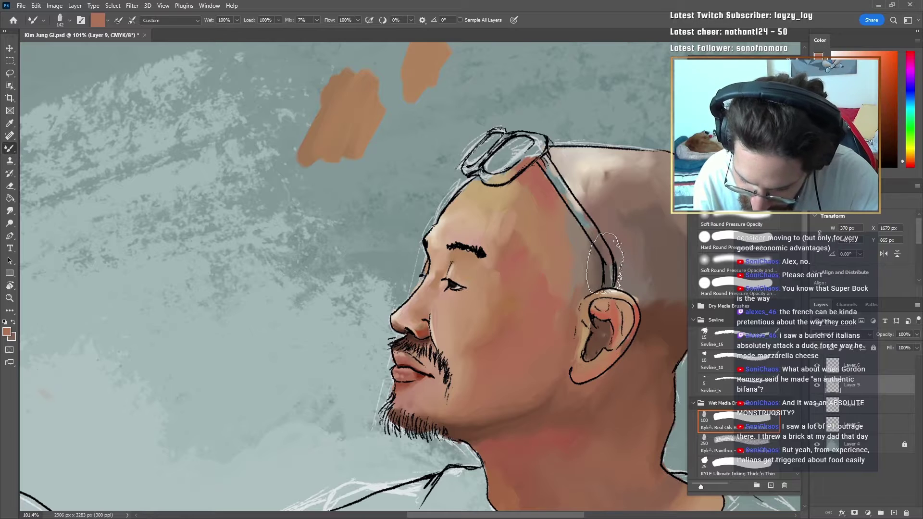
mouse_move(566, 287)
left_mouse_down()
mouse_move(563, 318)
mouse_move(570, 304)
left_mouse_up()
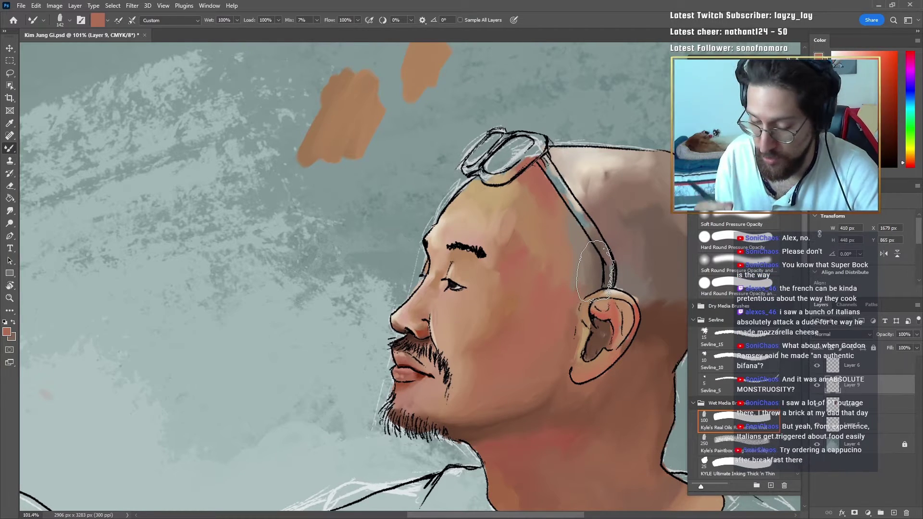
left_click(524, 241, "alt")
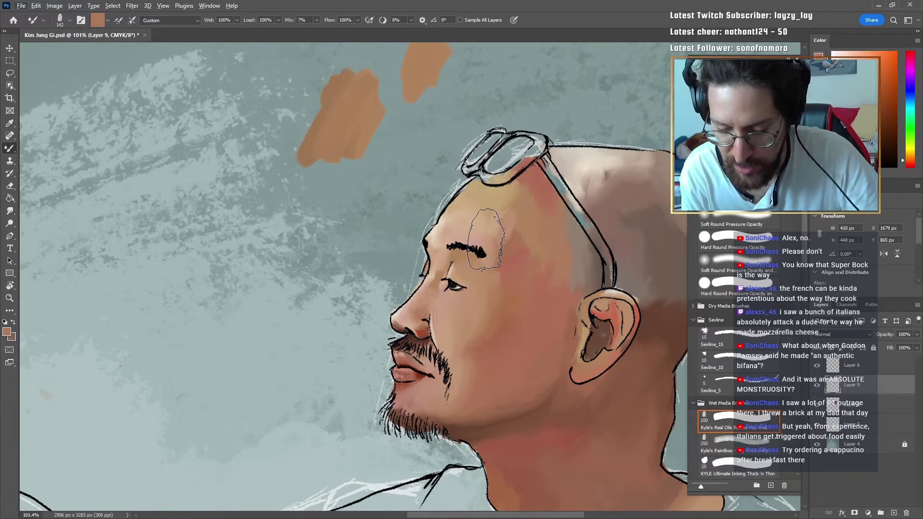
Step: Brush a yellow ochre tone sampled below the goggles across the upper forehead towards the temple
key("ctrl+space")
left_click_drag(559, 249, 573, 230)
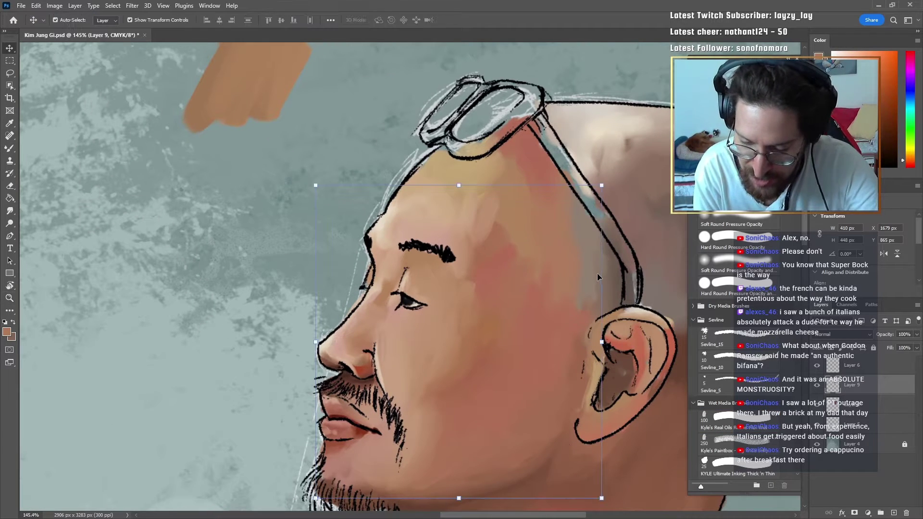
key("ctrl+space")
key("b")
left_click(437, 160, "alt")
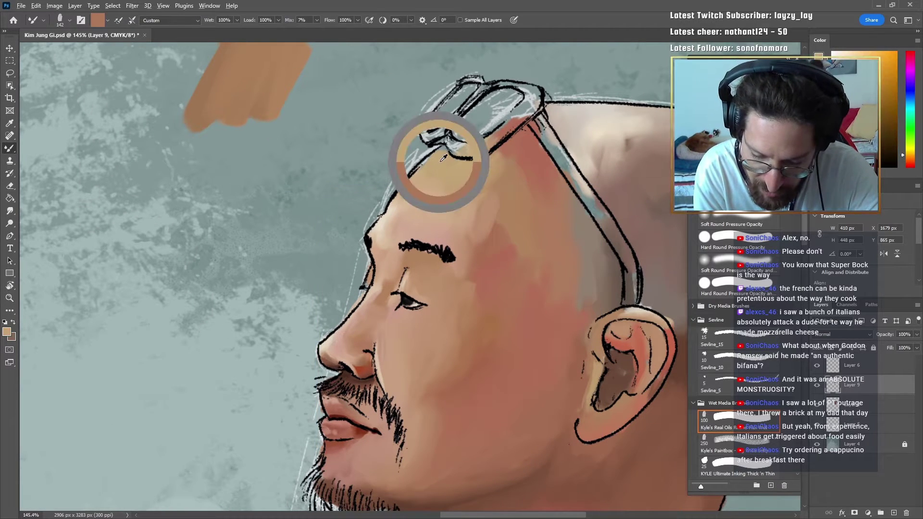
mouse_move(438, 160)
left_mouse_down()
mouse_move(564, 167)
mouse_move(515, 172)
left_mouse_up()
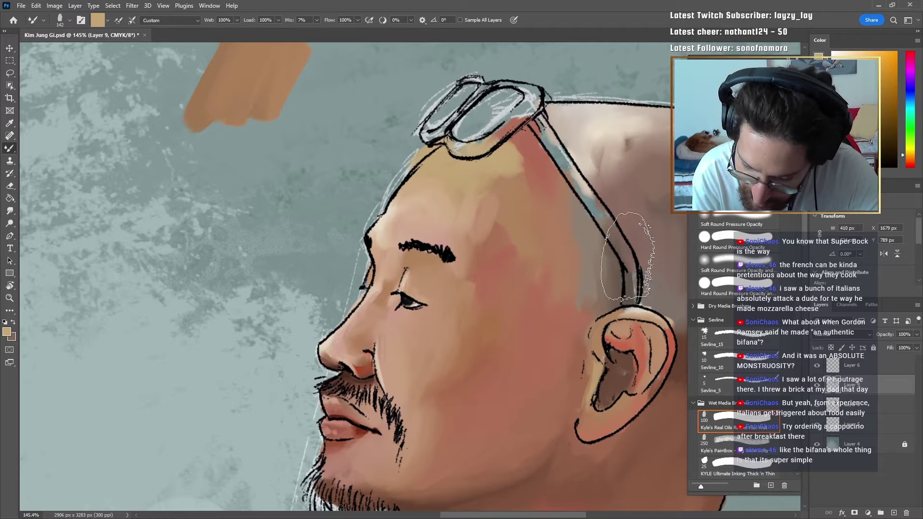
key("ctrl+space")
mouse_move(590, 235)
left_mouse_down()
mouse_move(562, 272)
mouse_move(554, 257)
left_mouse_up()
left_click_drag(515, 225, 535, 225)
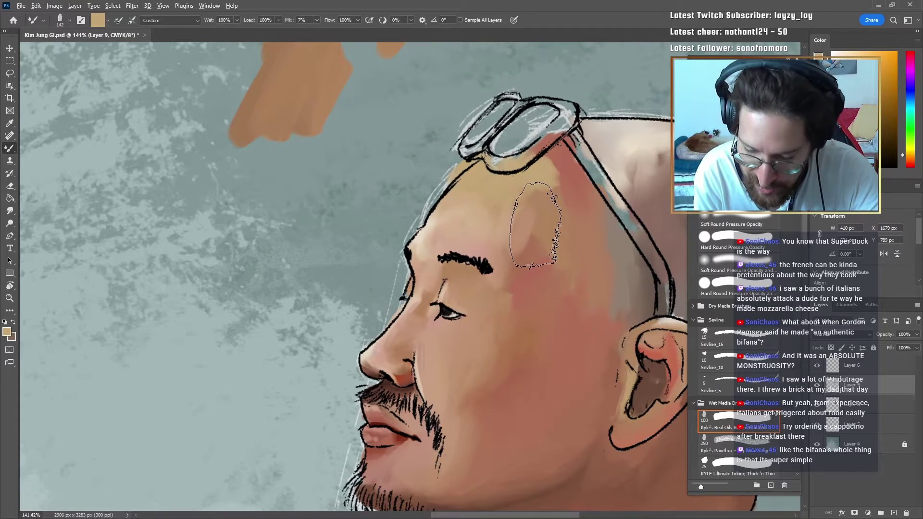
Step: Review the face's skin tones against the whole figure and up close around the forehead
left_click(435, 359, "alt")
mouse_move(461, 241)
left_mouse_down()
mouse_move(512, 259)
mouse_move(525, 310)
mouse_move(515, 375)
mouse_move(573, 402)
left_mouse_up()
key("ctrl+space")
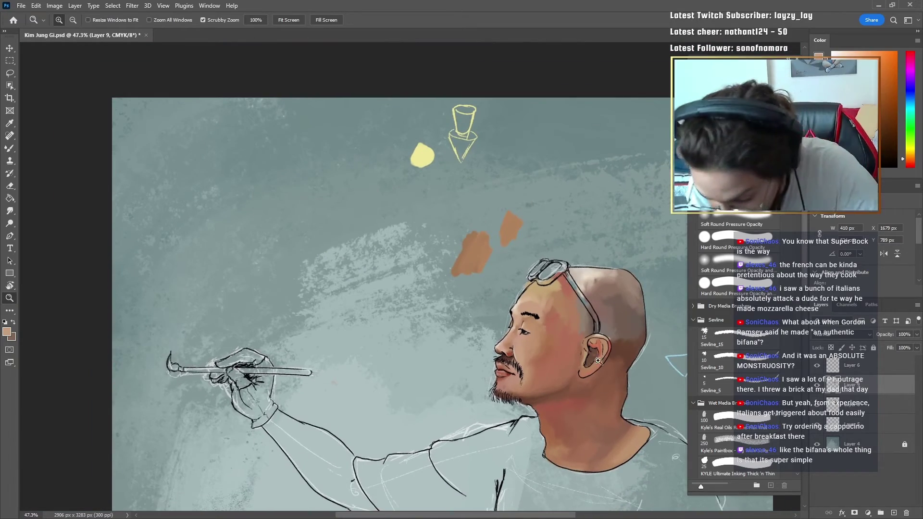
left_click_drag(504, 294, 523, 266)
left_click_drag(471, 247, 536, 241)
mouse_move(540, 316)
left_mouse_down()
mouse_move(403, 281)
mouse_move(371, 284)
left_mouse_up()
key("ctrl+space")
mouse_move(414, 328)
left_mouse_down()
mouse_move(434, 309)
mouse_move(406, 338)
mouse_move(429, 308)
mouse_move(401, 353)
mouse_move(430, 332)
mouse_move(408, 350)
left_mouse_up()
left_click(423, 315, "alt")
key("ctrl+space")
left_click_drag(532, 316, 548, 341)
key("b")
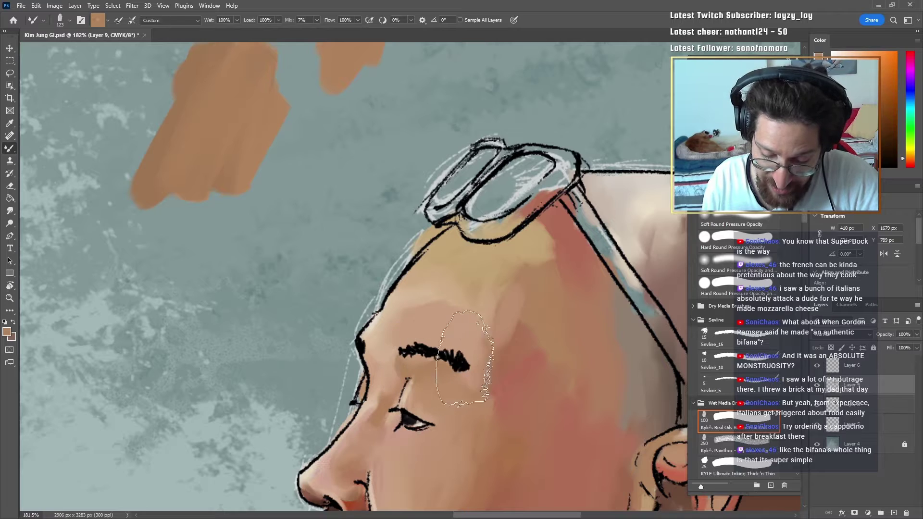
Step: Cover the grey temple area in front of the goggle strap with reddish skin tones and a mauve sampled from the scalp
key("z")
mouse_move(527, 367)
left_mouse_down()
mouse_move(523, 393)
mouse_move(538, 294)
left_mouse_up()
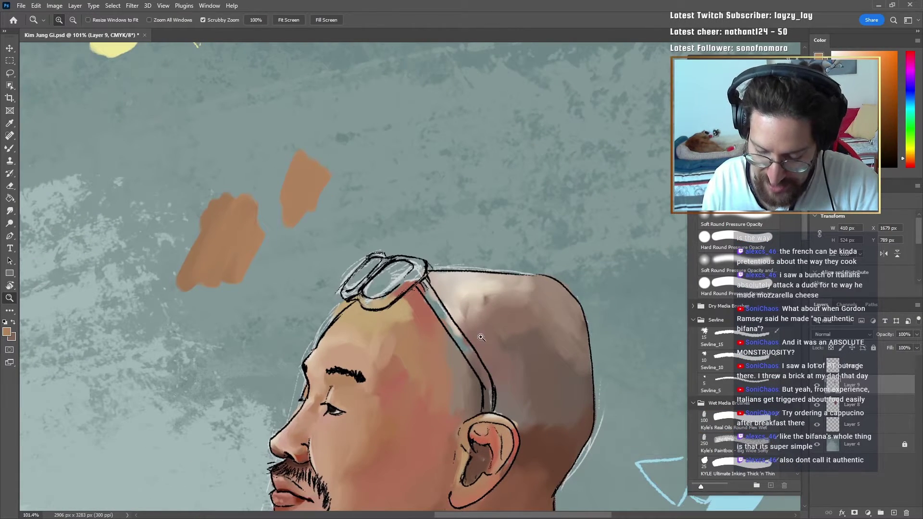
key("b")
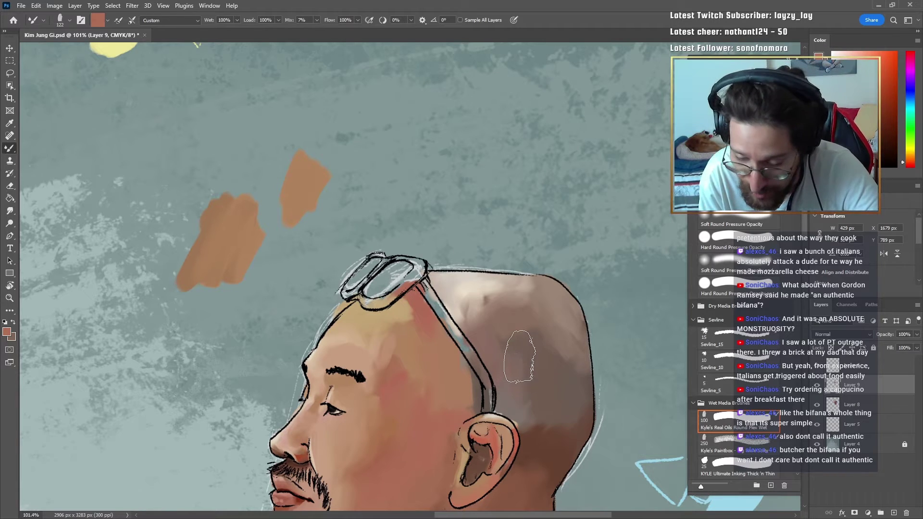
left_click(505, 327, "alt")
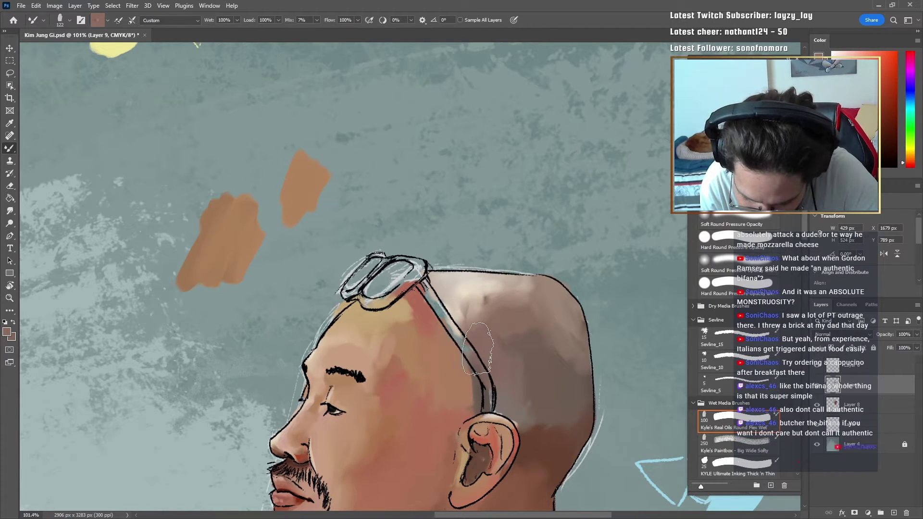
right_click(464, 397, "alt")
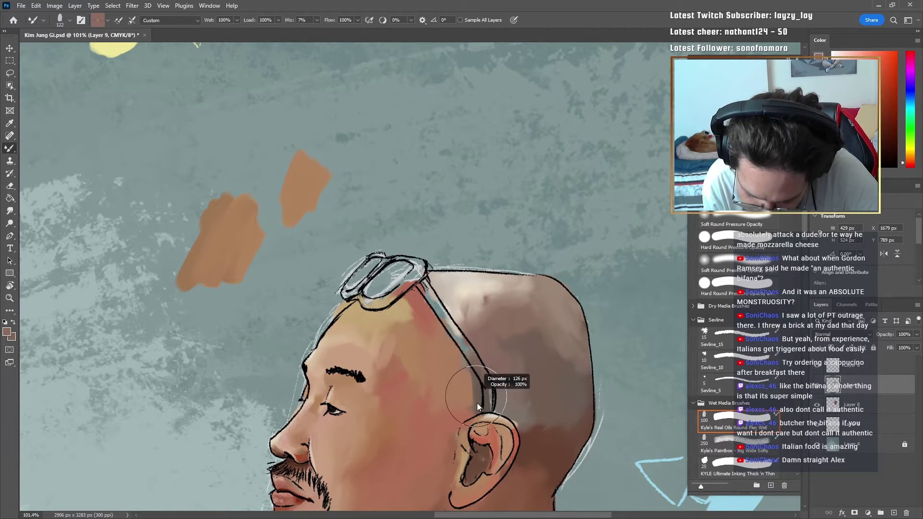
mouse_move(463, 359)
left_mouse_down()
mouse_move(477, 382)
mouse_move(480, 405)
left_mouse_up()
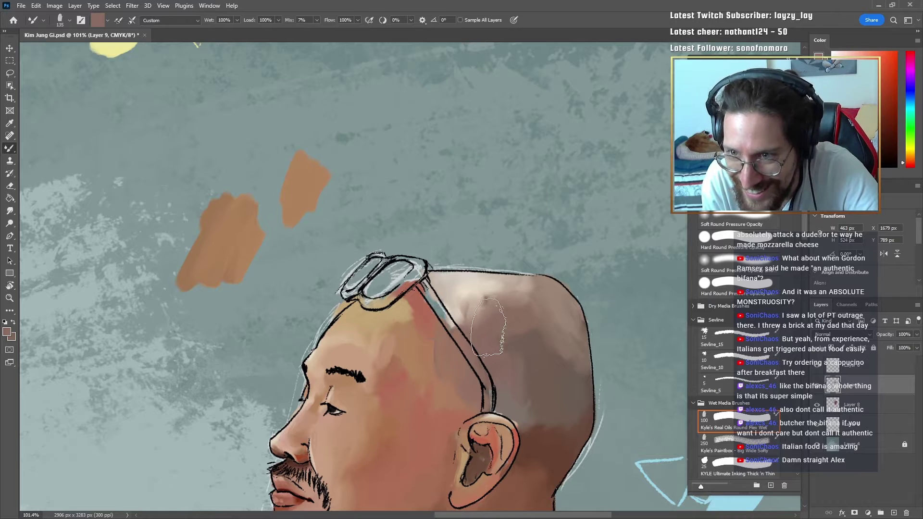
Step: Blend the red patch on the upper temple beneath the goggles with sampled orange, yellow and red forehead tones
left_click(422, 332, "alt")
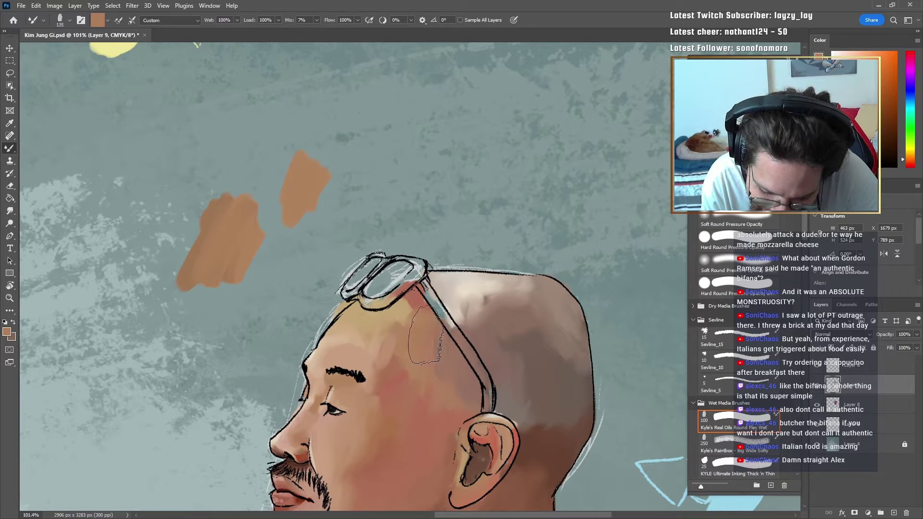
left_click(403, 303, "alt")
left_click(414, 295, "alt")
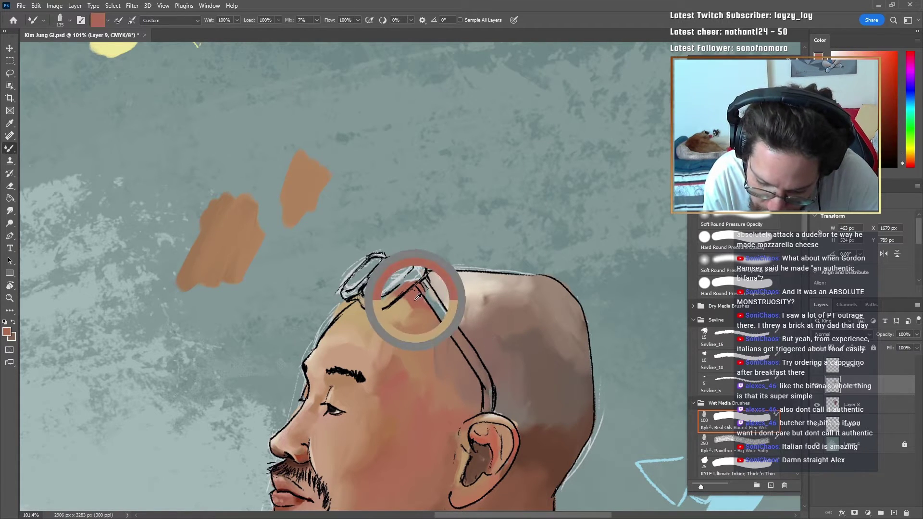
key("z")
mouse_move(553, 317)
left_mouse_down()
mouse_move(523, 405)
mouse_move(514, 392)
mouse_move(558, 385)
left_mouse_up()
left_click(462, 282, "alt")
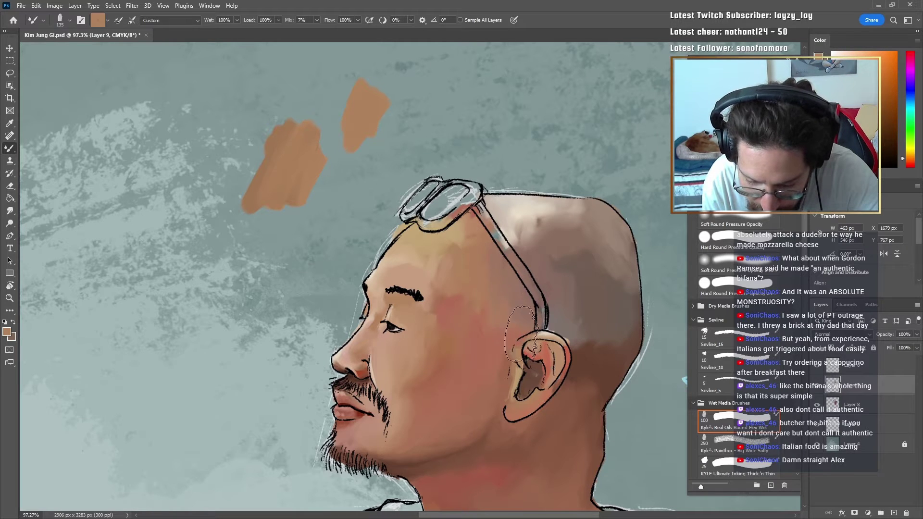
Step: Brush pale highlights on the ear's front flap and upper rim, starting from a light tan sampled from the ear
key("z")
mouse_move(603, 349)
left_mouse_down()
mouse_move(562, 406)
mouse_move(592, 382)
mouse_move(586, 392)
mouse_move(546, 414)
left_mouse_up()
left_click_drag(468, 346, 538, 346)
mouse_move(574, 384)
left_mouse_down()
mouse_move(509, 366)
mouse_move(607, 374)
left_mouse_up()
key("z")
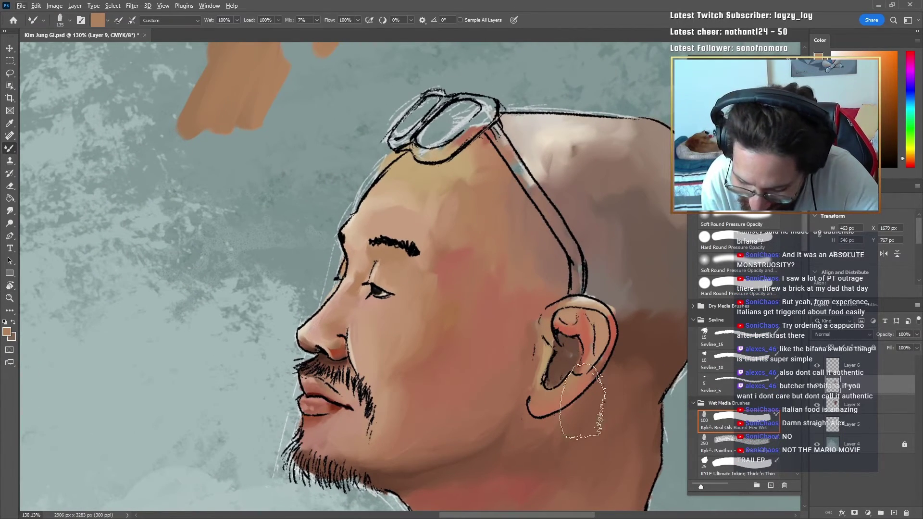
key("z")
left_click(550, 353, "alt")
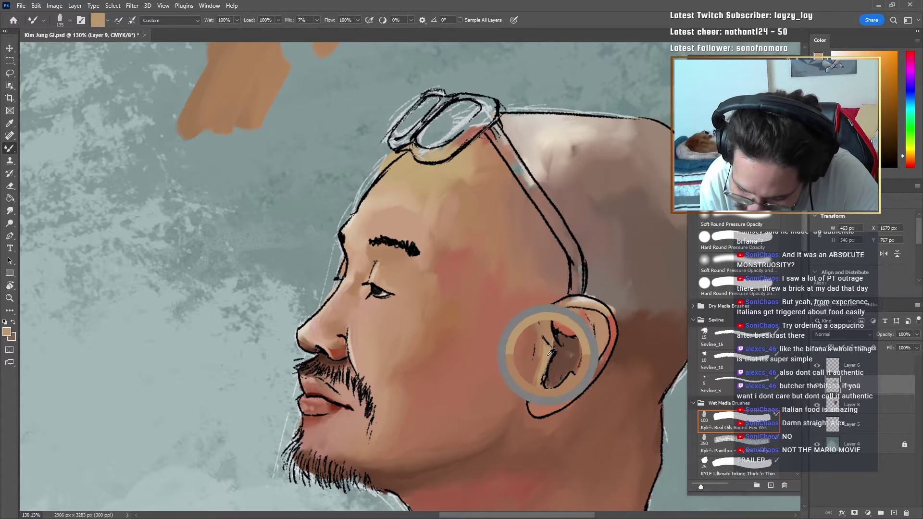
mouse_move(555, 353)
left_mouse_down()
mouse_move(543, 353)
mouse_move(550, 365)
left_mouse_up()
left_click_drag(569, 305, 589, 314)
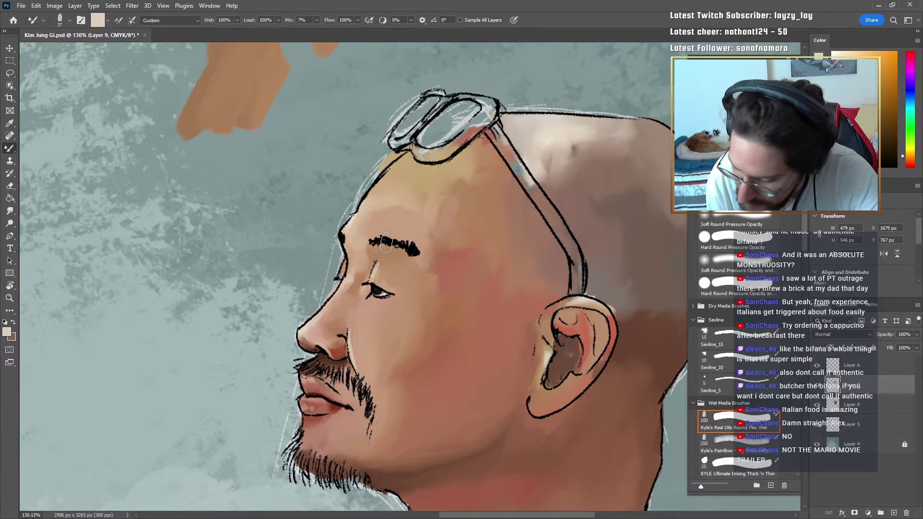
Step: Add a new layer and brush pale highlights on the eyelid, the forehead's front edge and the nose bridge
left_click(894, 512)
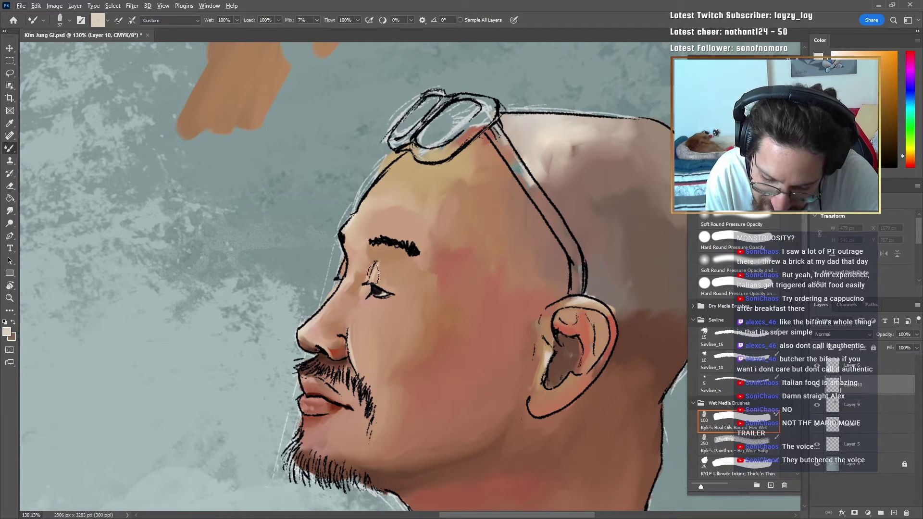
left_click_drag(373, 274, 375, 267)
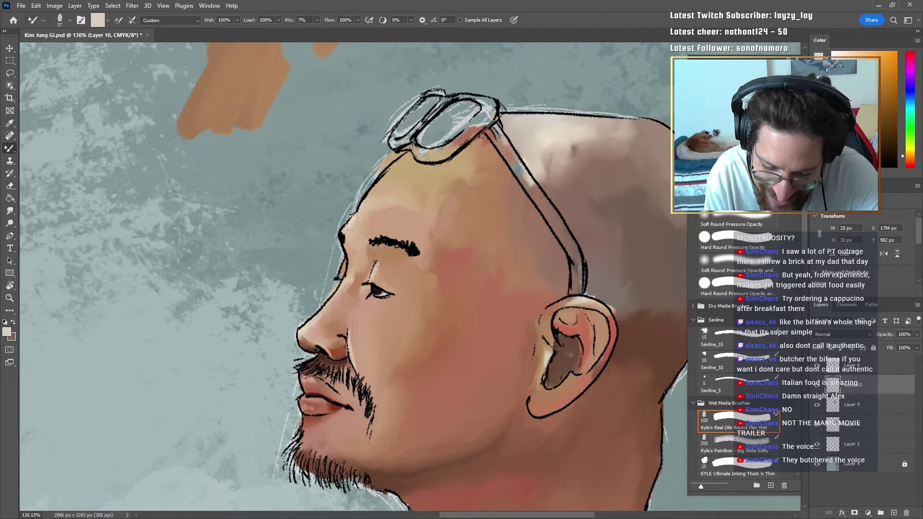
left_click_drag(374, 192, 353, 222)
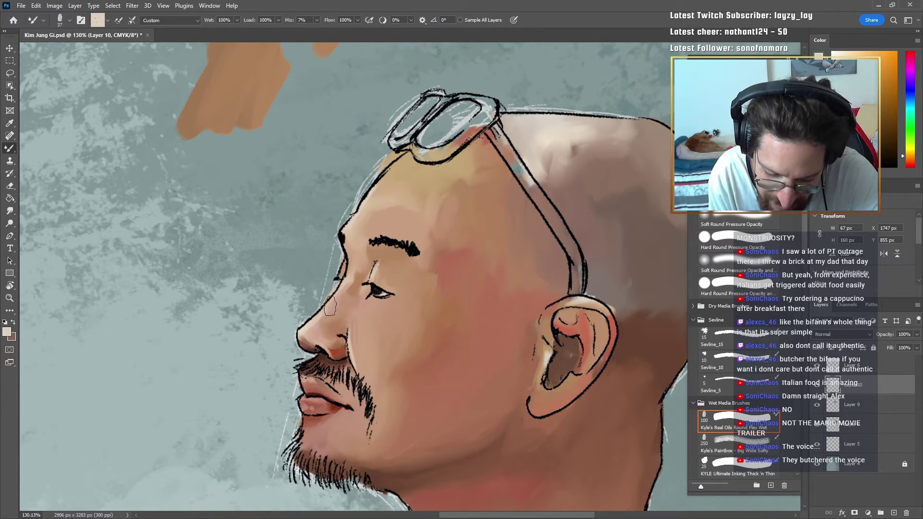
left_click_drag(329, 306, 312, 328)
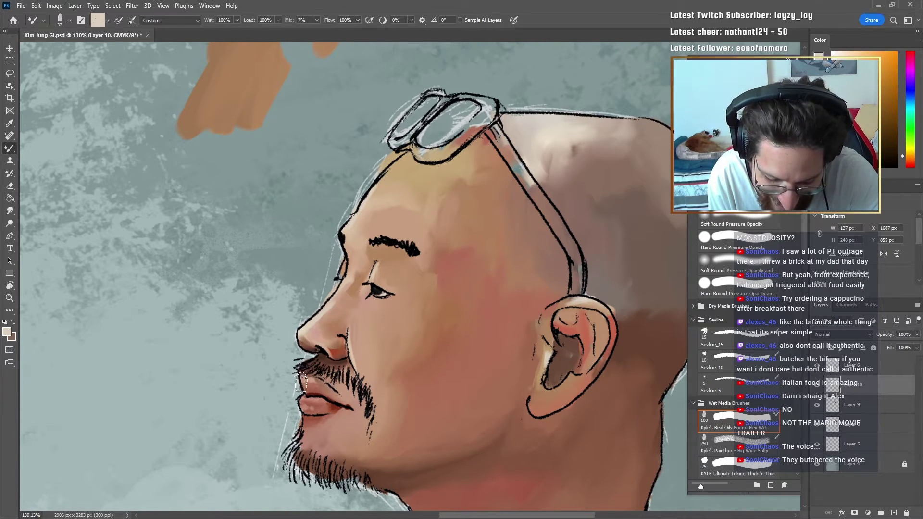
Step: Merge the new highlight layer and the skin layer beneath it down into Layer 8
key("z")
left_click_drag(382, 302, 332, 304)
key("z")
left_click_drag(546, 408, 528, 420)
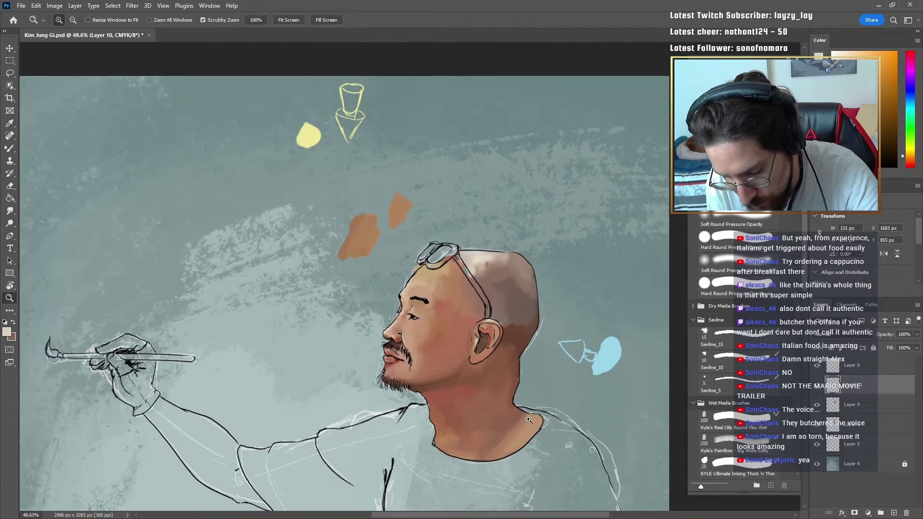
left_click_drag(540, 288, 557, 279)
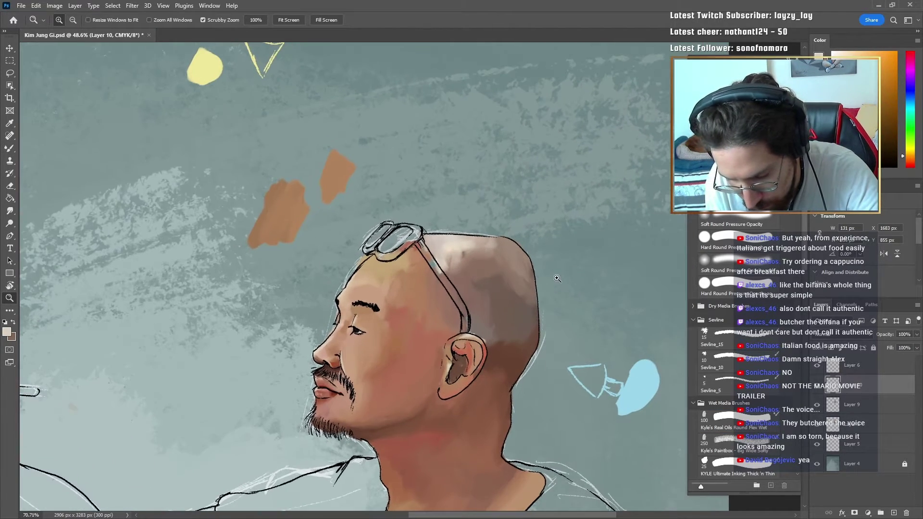
left_click_drag(569, 332, 548, 357)
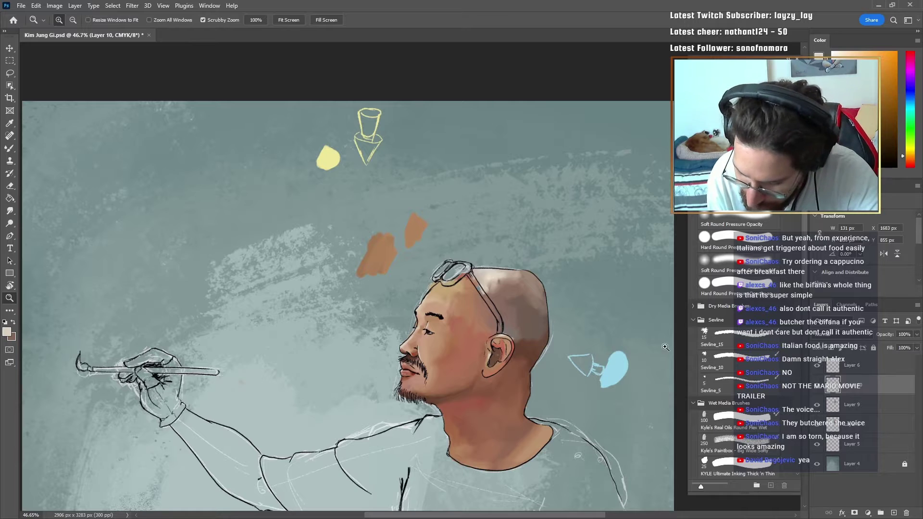
key("ctrl+e")
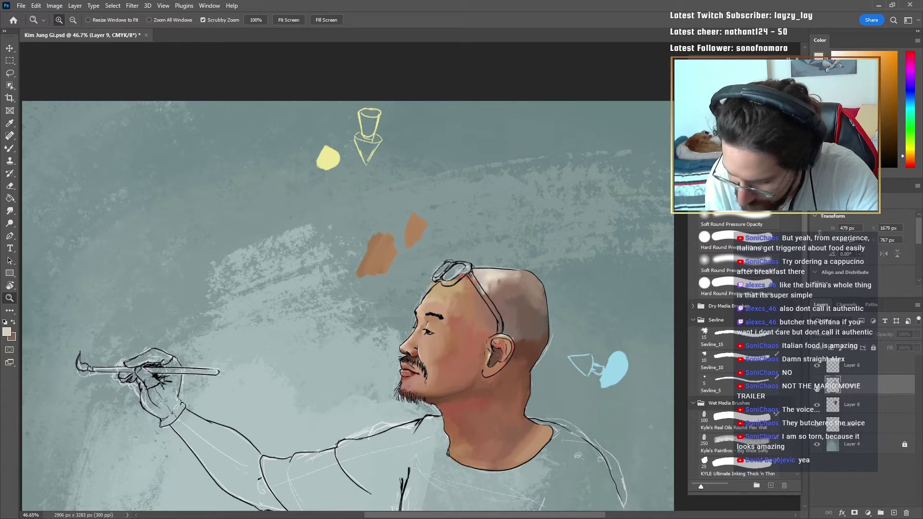
key("ctrl+e")
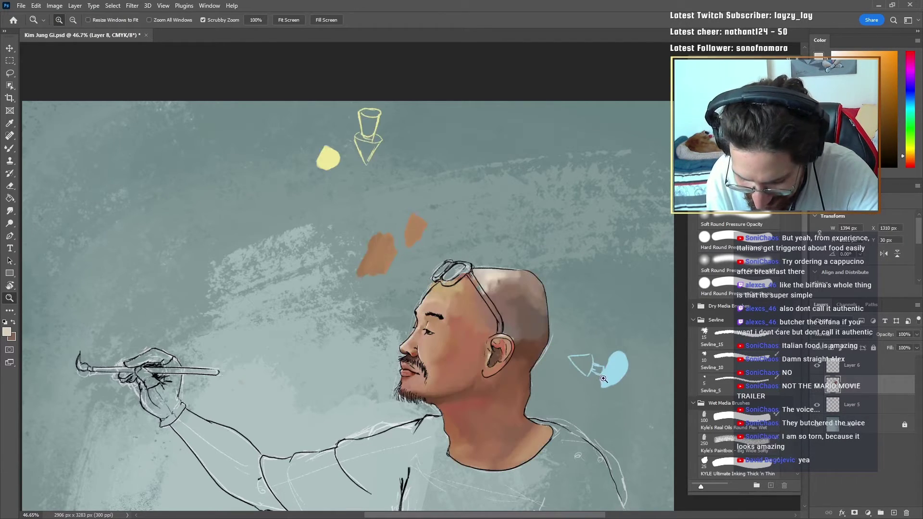
Step: Brush a muted grey-brown around the ear's upper outer edge and sample the dark brown behind the ear
mouse_move(505, 356)
left_mouse_down()
mouse_move(532, 334)
mouse_move(552, 332)
left_mouse_up()
key("b")
key("z")
left_click_drag(524, 282, 560, 282)
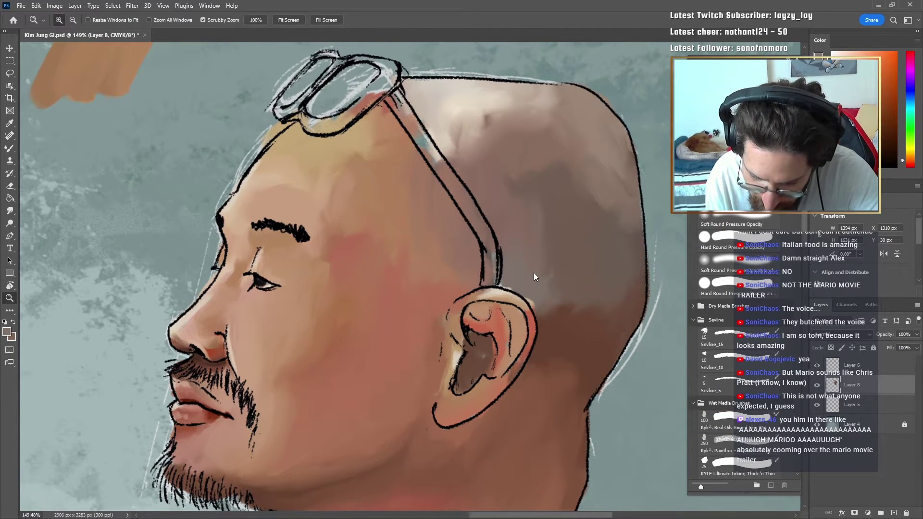
left_click(533, 273)
key("b")
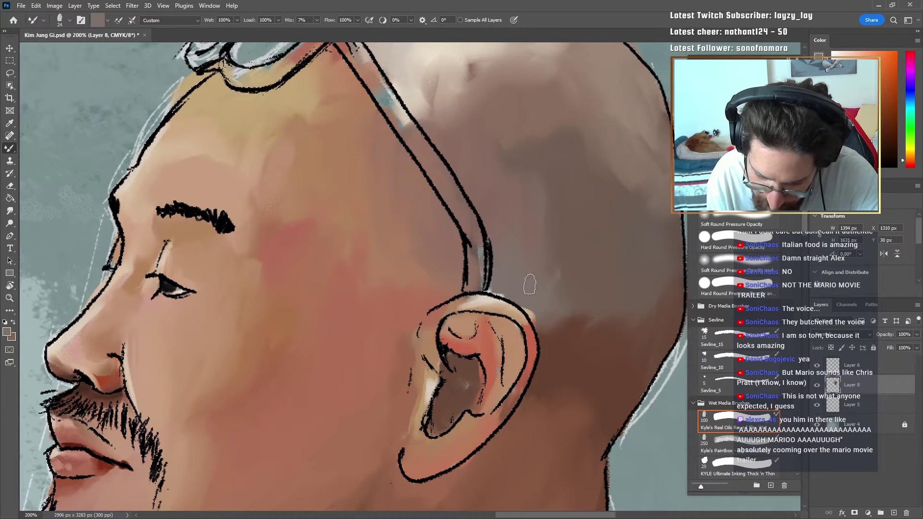
left_click_drag(497, 287, 537, 325)
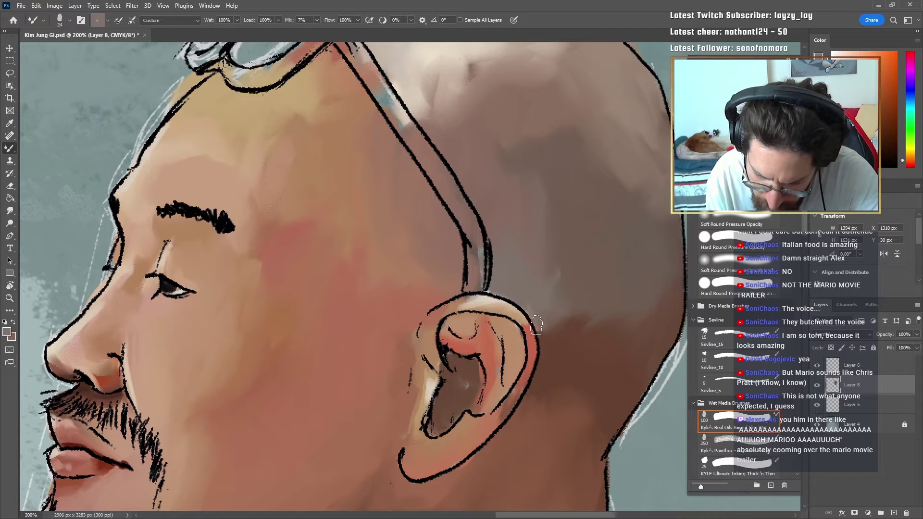
left_click(552, 334, "alt")
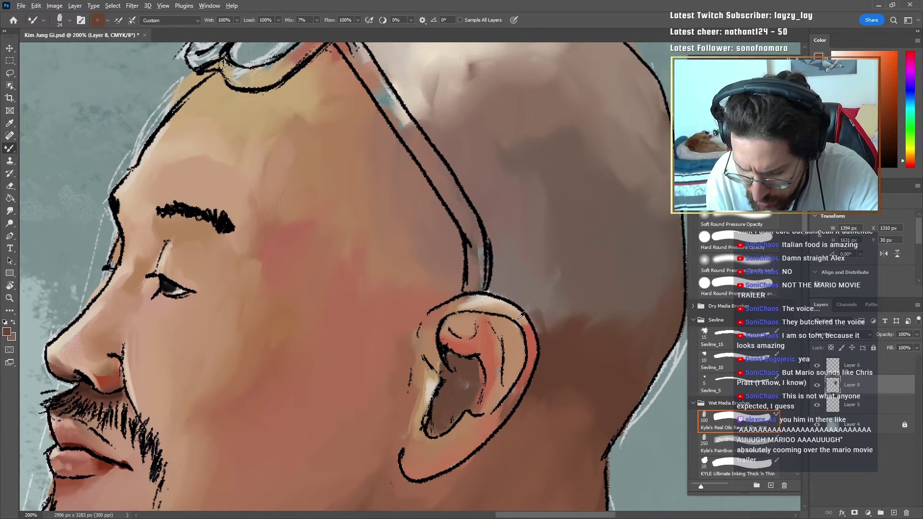
Step: Touch up the ear with tan and reddish tones sampled from its rim, lobe and inner fold, and sample the cheek colour
left_click(519, 319, "alt")
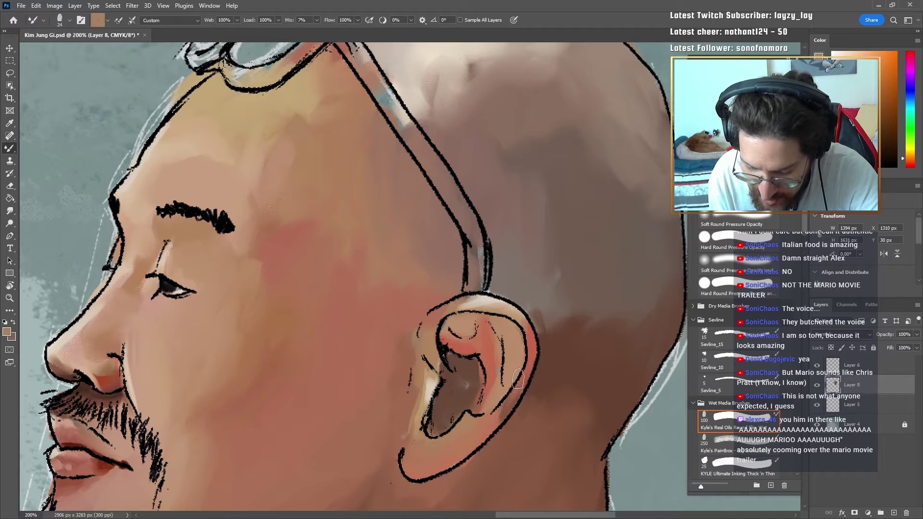
left_click(458, 475, "alt")
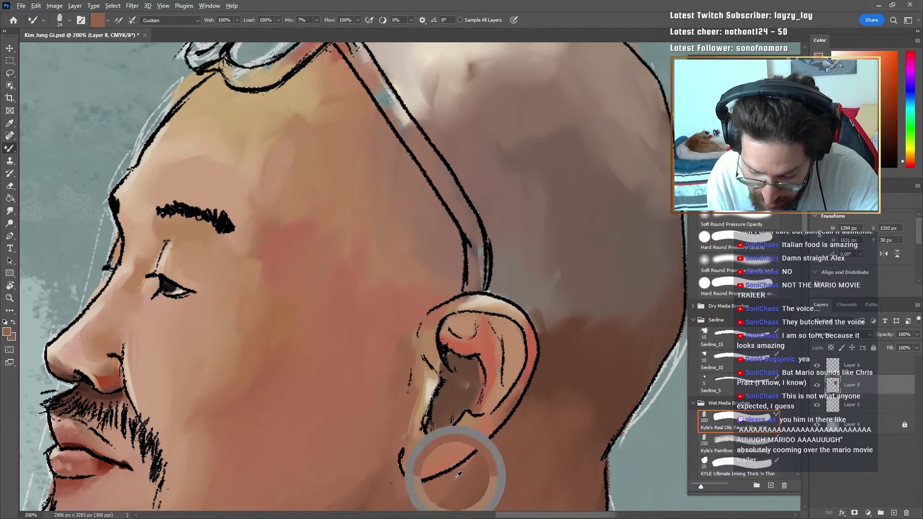
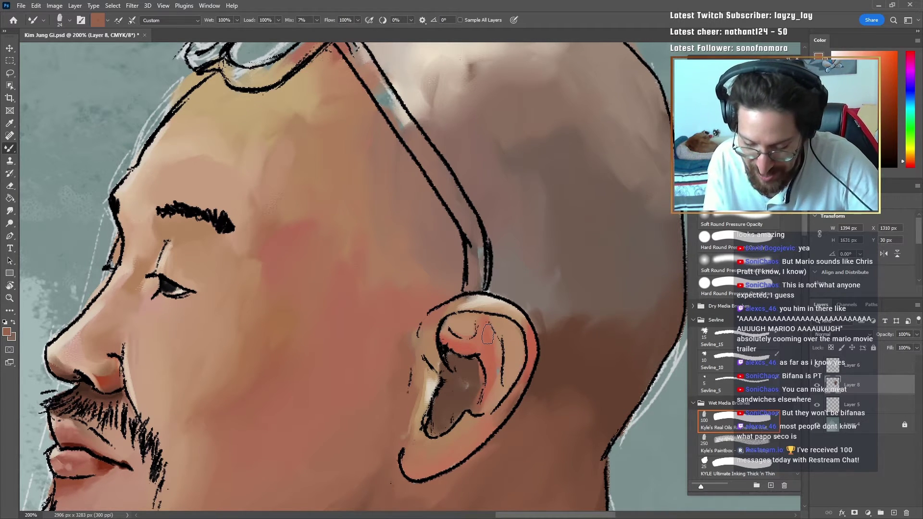
left_click(437, 335, "alt")
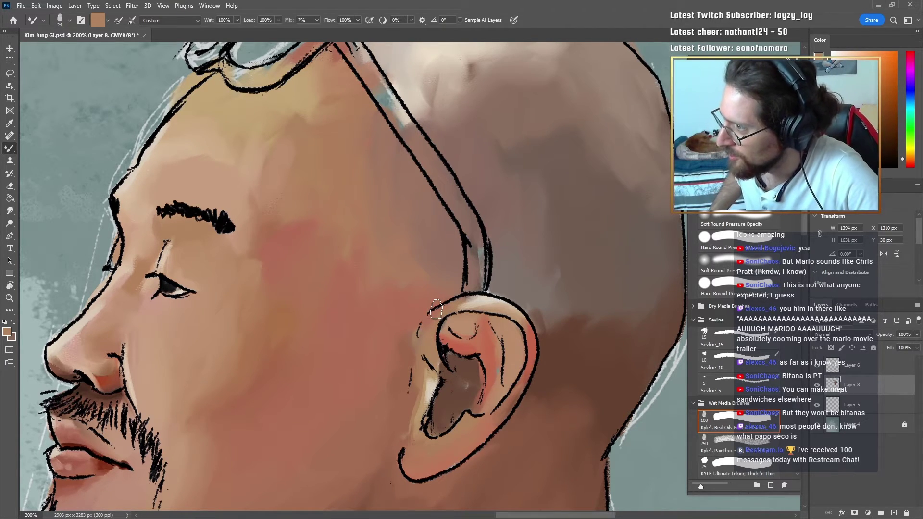
key("z")
left_click_drag(517, 344, 457, 353)
left_click_drag(480, 399, 514, 345)
key("b")
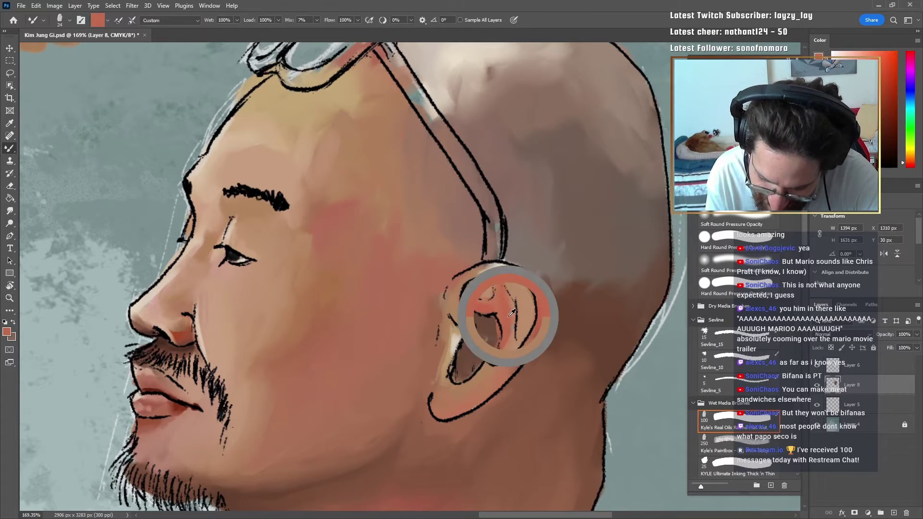
left_click(508, 316, "alt")
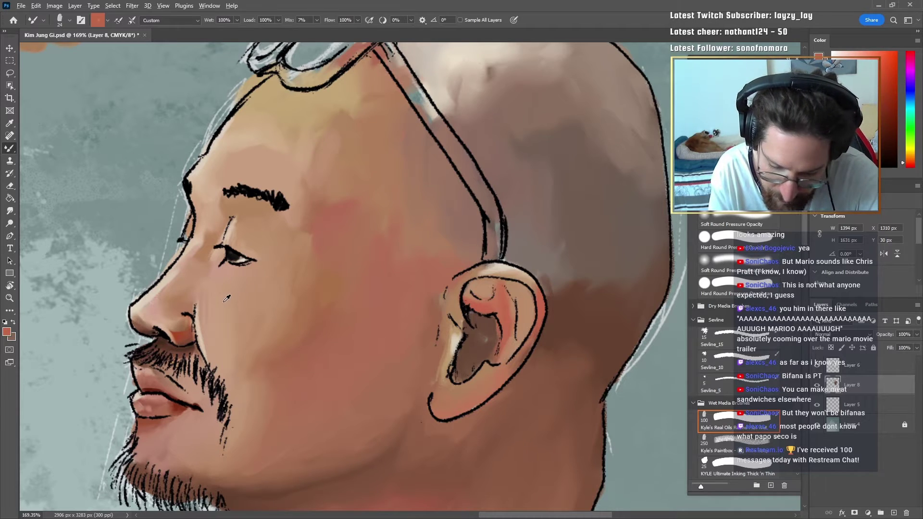
left_click(206, 305, "alt")
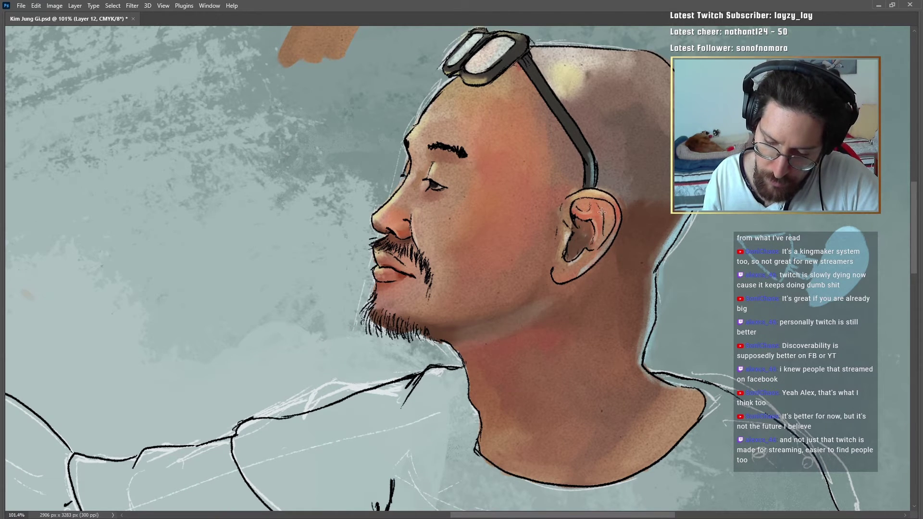
Step: Review the portrait's skin colouring against the whole figure and closer up around the head
mouse_move(602, 212)
left_mouse_down()
mouse_move(584, 208)
mouse_move(569, 271)
left_mouse_up()
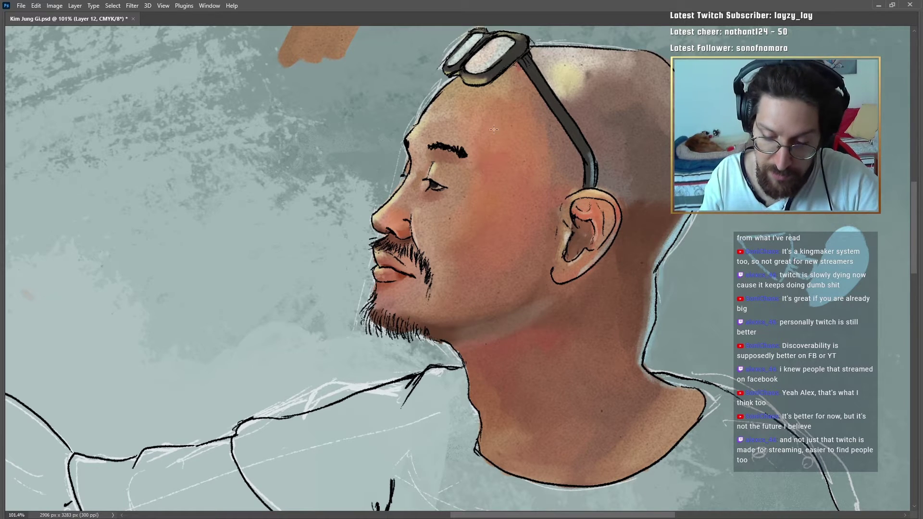
key("z")
left_click_drag(573, 179, 522, 178)
key("Tab")
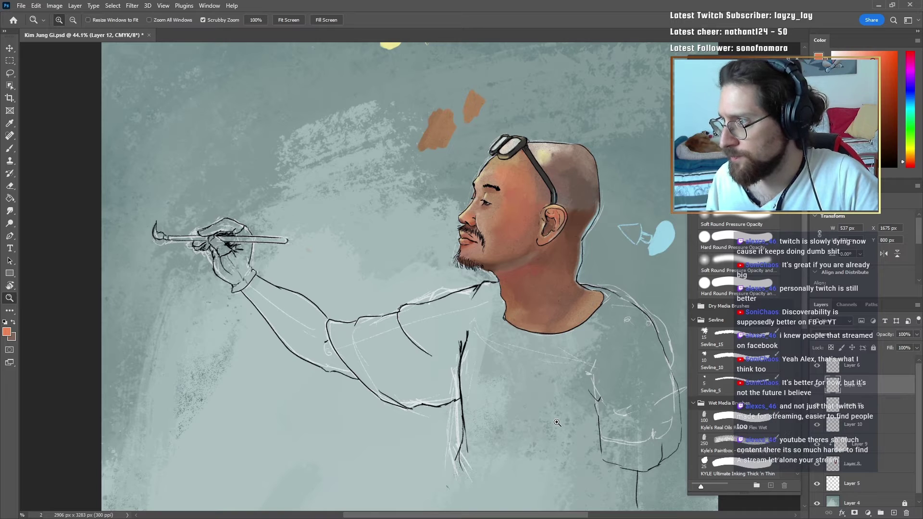
mouse_move(516, 323)
left_mouse_down()
mouse_move(490, 334)
mouse_move(509, 330)
left_mouse_up()
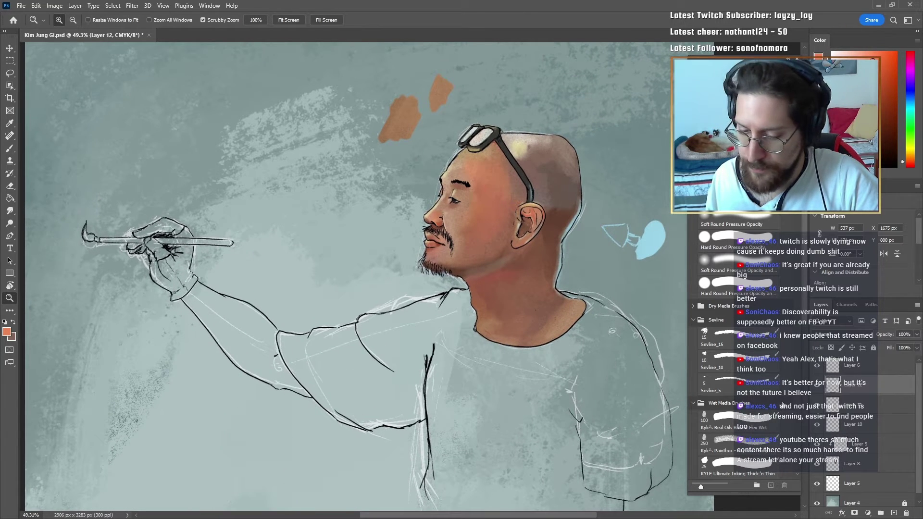
left_click_drag(568, 222, 596, 198)
key("e")
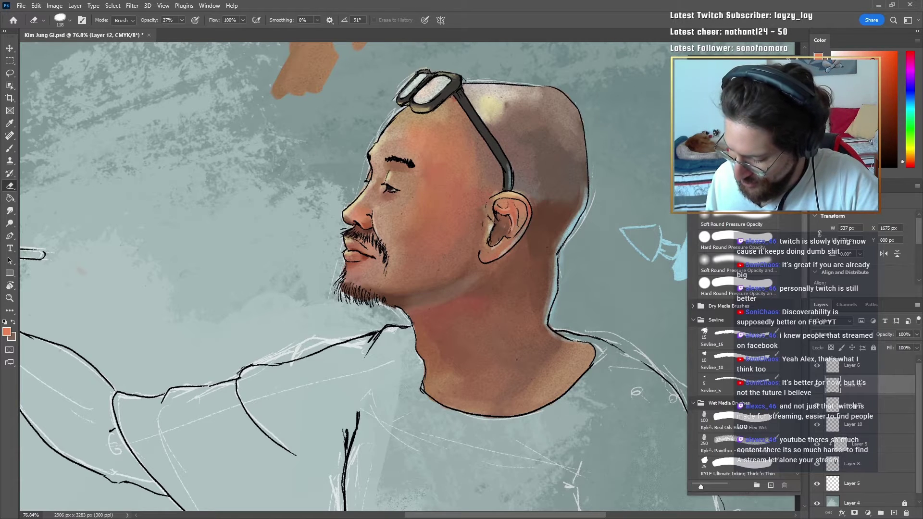
Step: Set the blend mode of Layer 12 to Overlay and check the face's colours up close and across the figure
left_click_drag(637, 353, 599, 368)
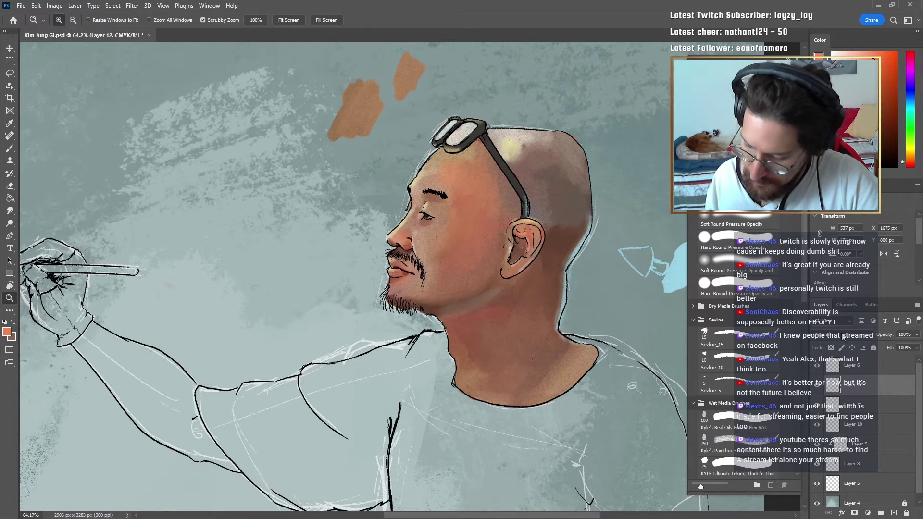
left_click(842, 394)
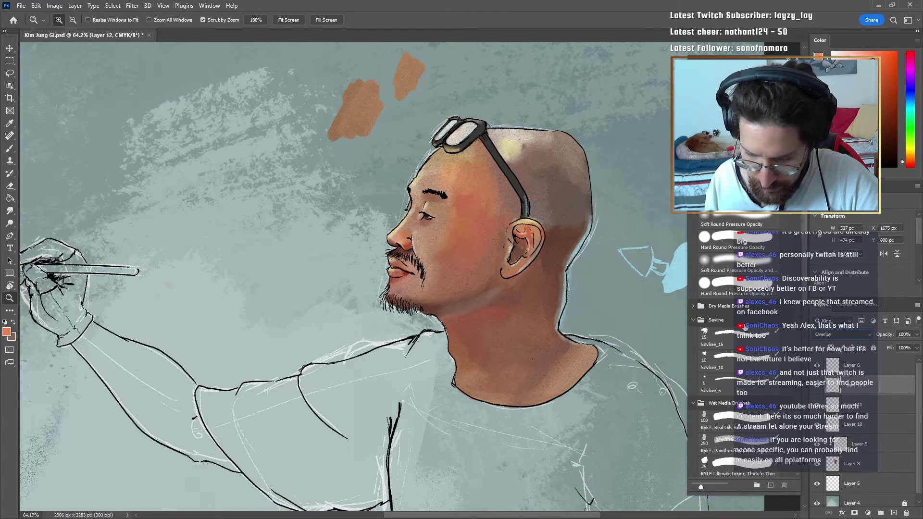
left_click_drag(481, 210, 495, 208)
key("e")
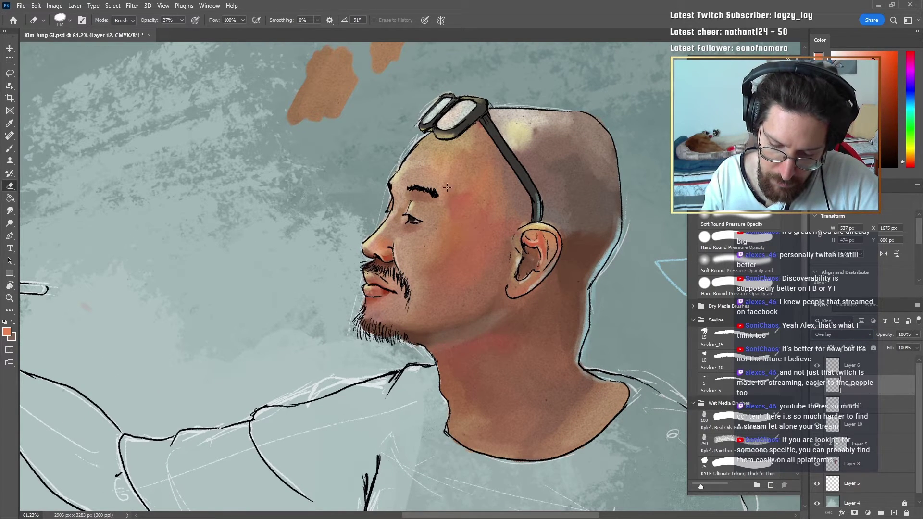
key("z")
left_click_drag(526, 291, 485, 315)
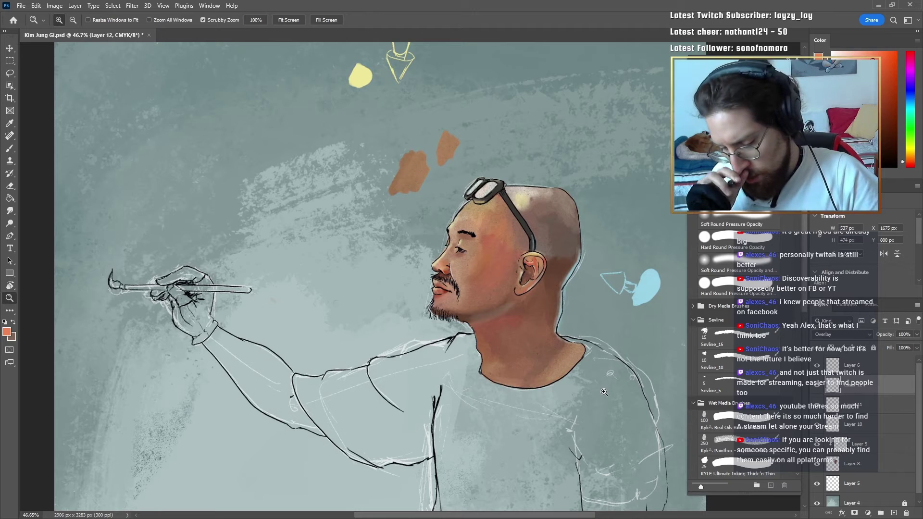
left_click_drag(573, 363, 557, 306)
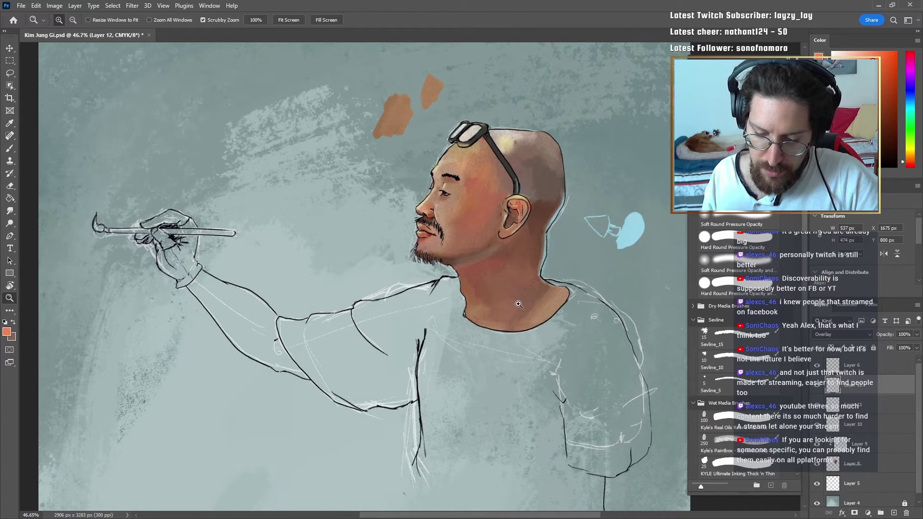
Step: On Layer 8, darken the skin behind the beard under the jaw with a sampled brown using Kyle's Real Oils Round Flex Wet brush
left_click_drag(463, 244, 575, 295)
key("b")
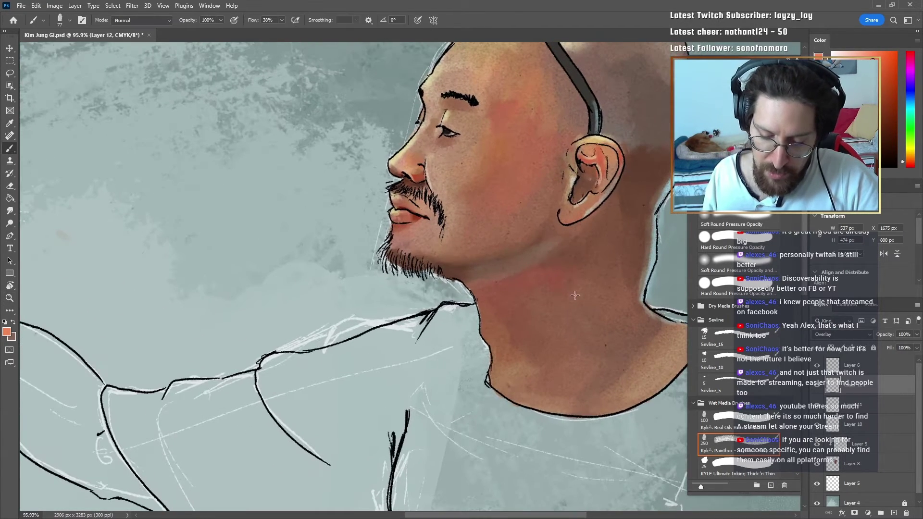
key("z")
left_click_drag(465, 274, 562, 291)
key("b")
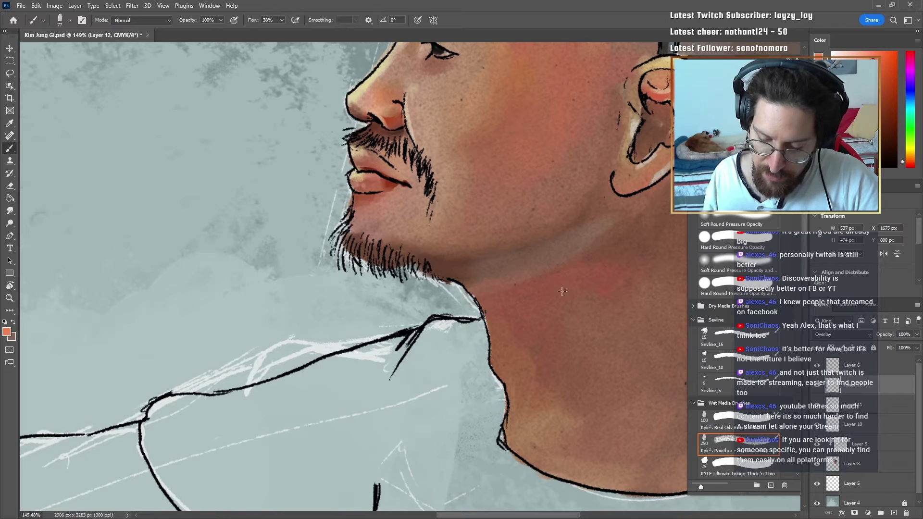
left_click(859, 464)
left_click(444, 259, "alt")
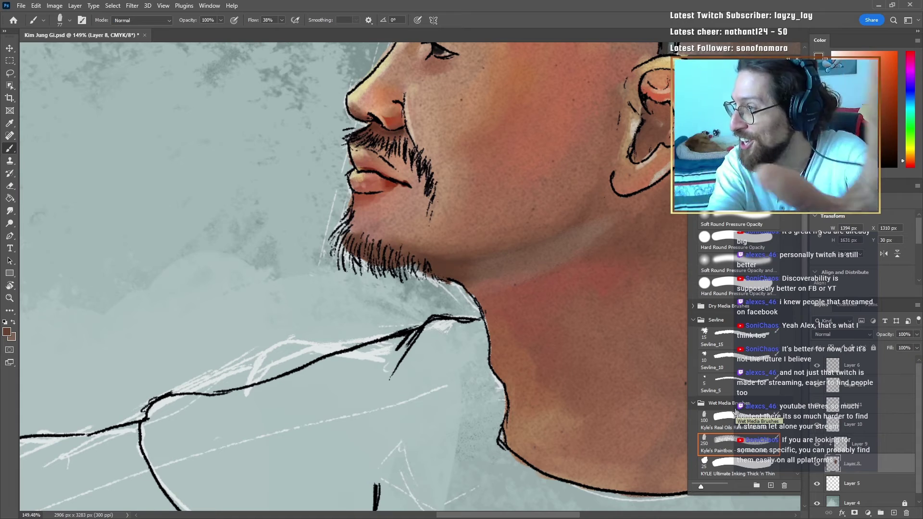
left_click(723, 418)
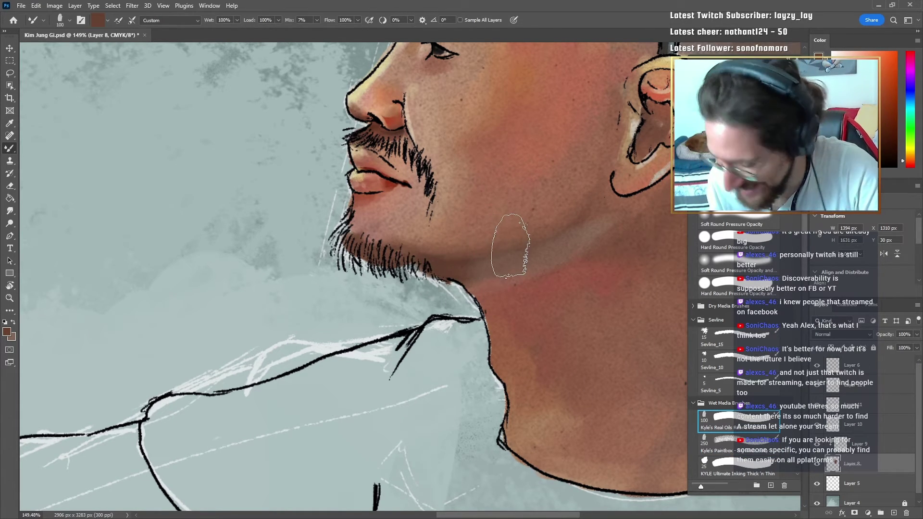
left_click_drag(462, 261, 441, 254)
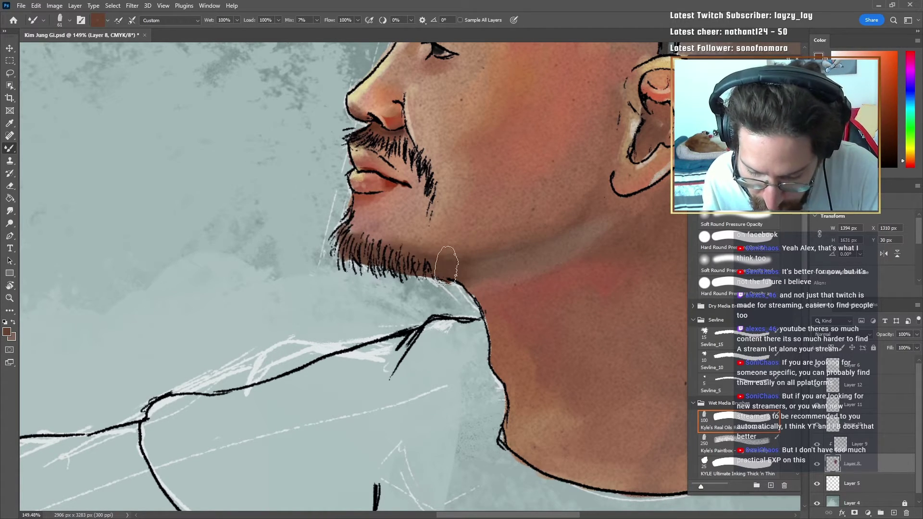
Step: Review the painted head and neck against the whole figure, including the unpainted arm and shirt
key("z")
left_click_drag(518, 263, 502, 274)
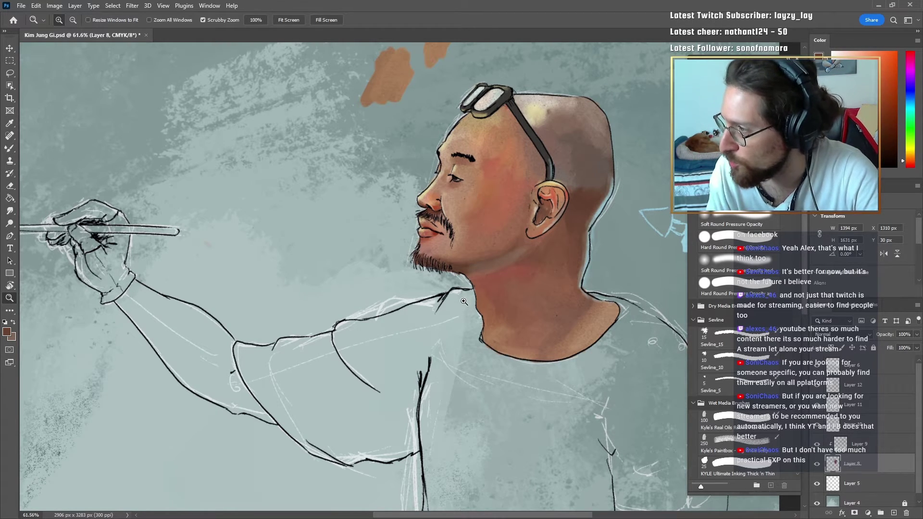
left_click_drag(462, 301, 377, 340)
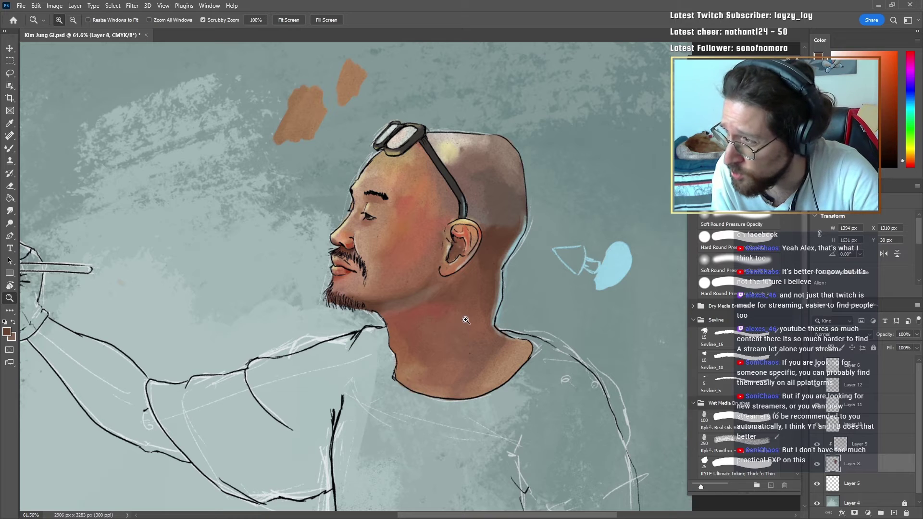
left_click_drag(468, 323, 492, 301)
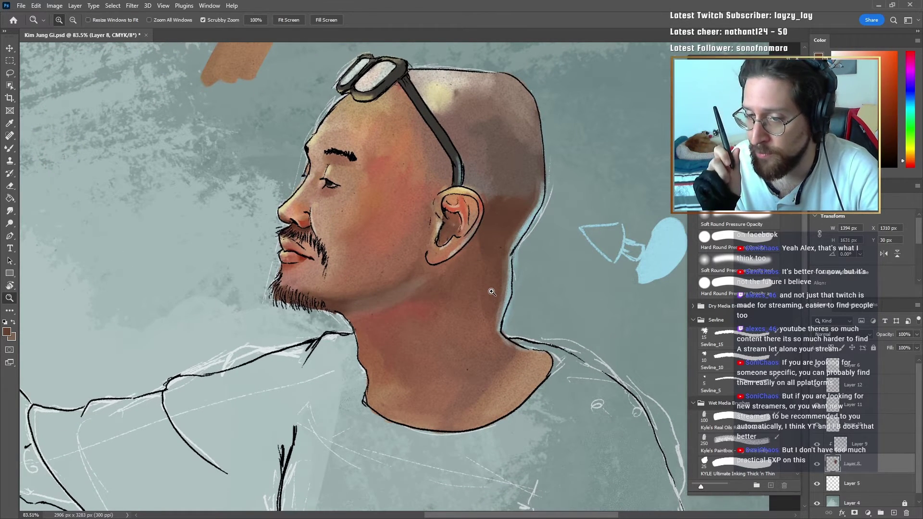
left_click_drag(447, 308, 508, 301)
left_click_drag(569, 338, 508, 281)
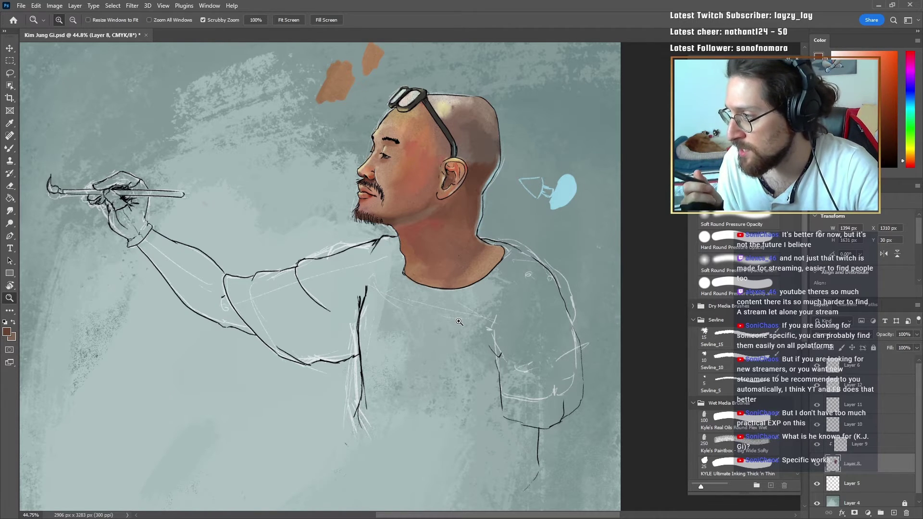
key("Tab")
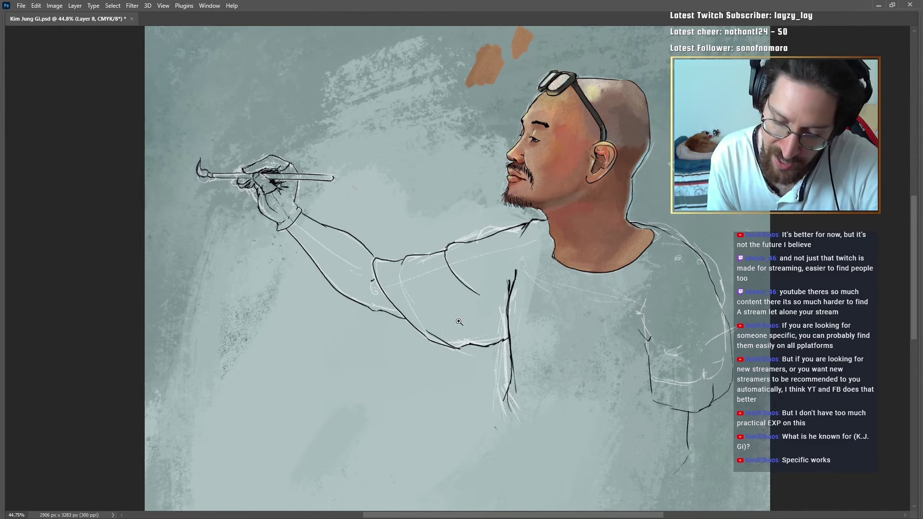
key("Tab")
left_click_drag(524, 342, 481, 303)
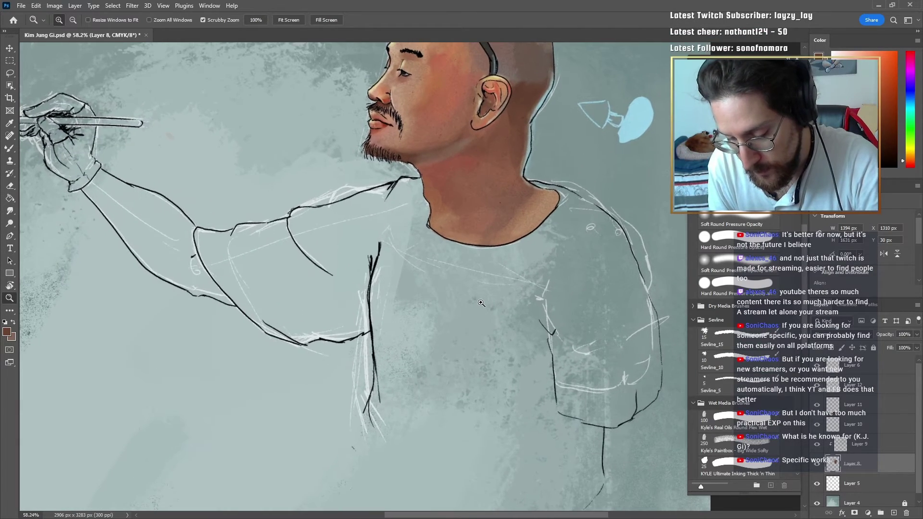
scroll(486, 312, "up", 2)
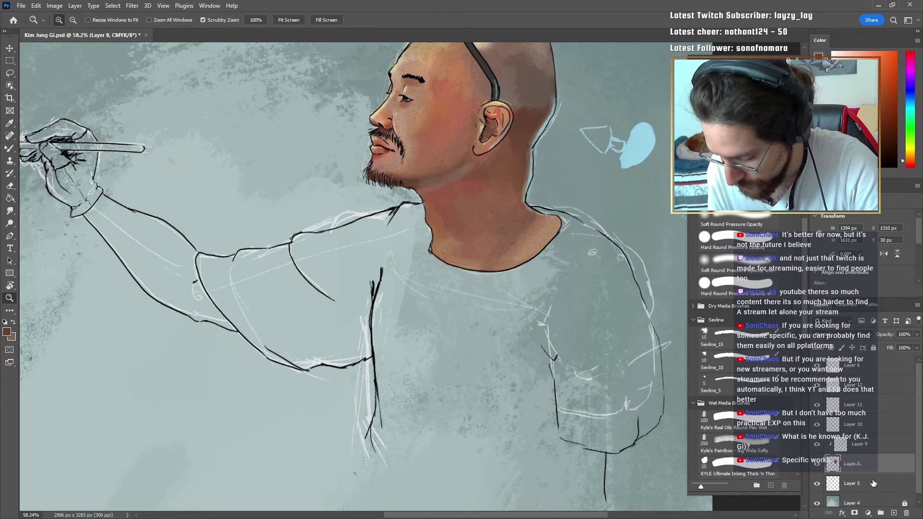
Step: Move Layer 5 with the white sketch lines above Layer 12 and add a new layer directly above Layer 4
left_click_drag(862, 470, 885, 385)
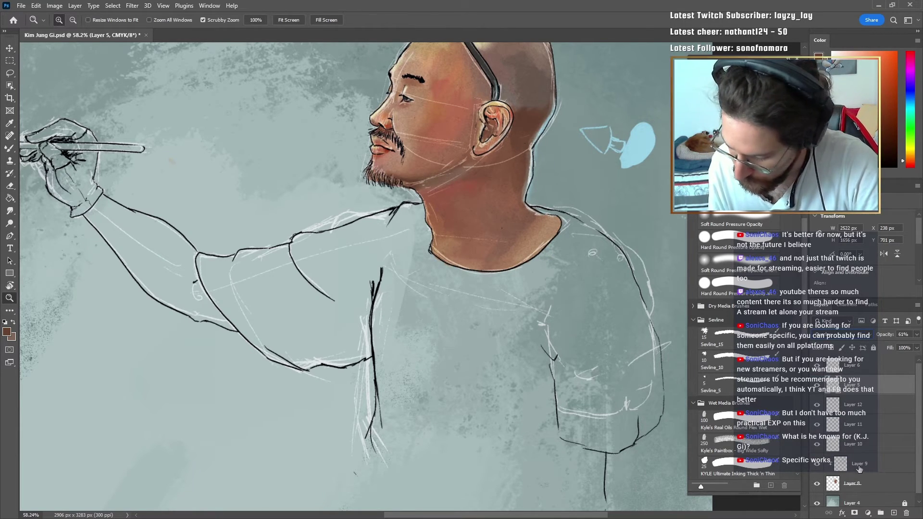
scroll(916, 465, "down", 1)
left_click_drag(624, 369, 622, 422)
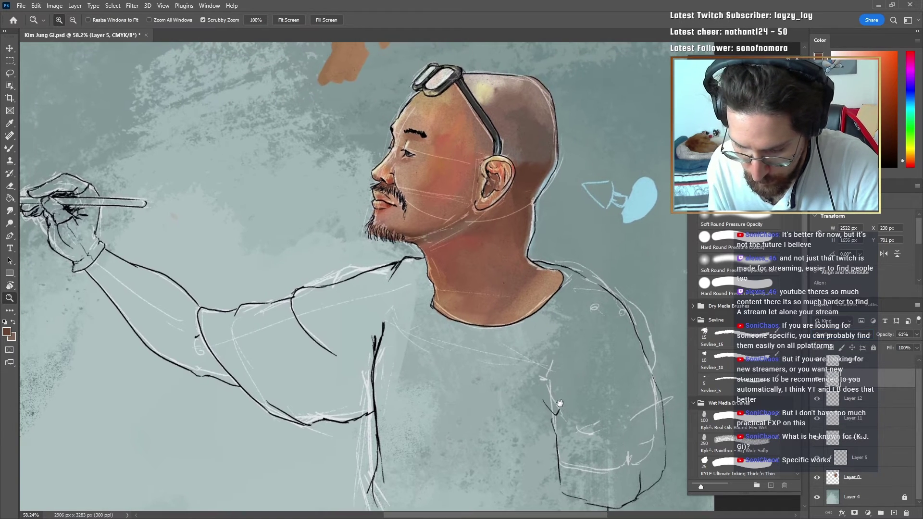
key("Tab")
key("Tab")
left_click(867, 487)
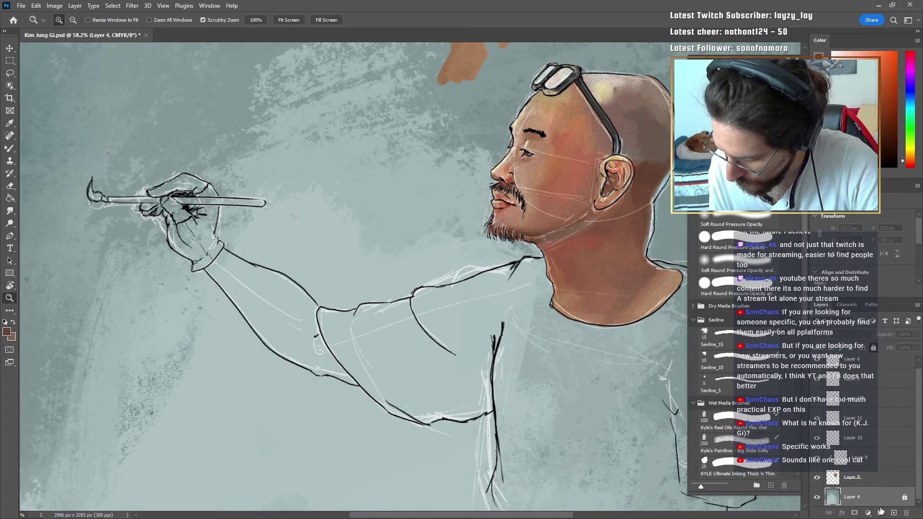
left_click(894, 513)
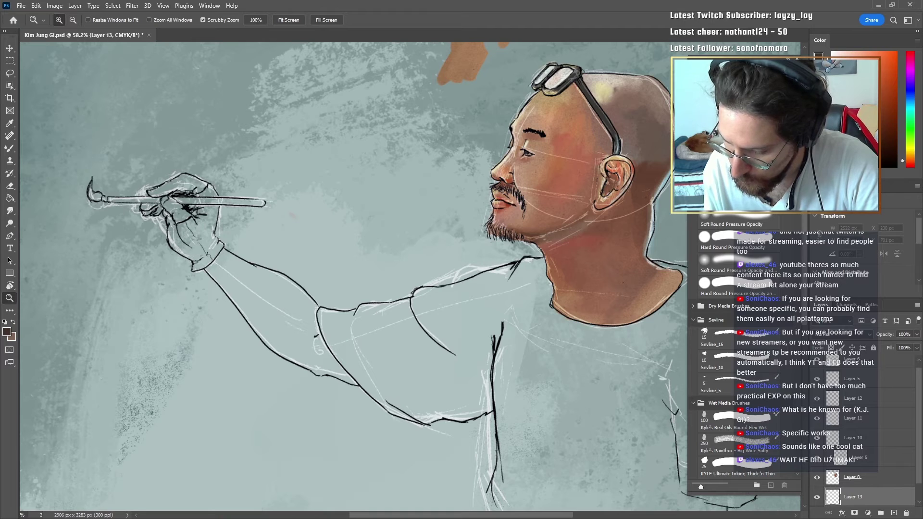
Step: Try blocking in the shirt below the neckline with dark brown and undo the strokes
key("b")
left_click_drag(536, 370, 598, 381)
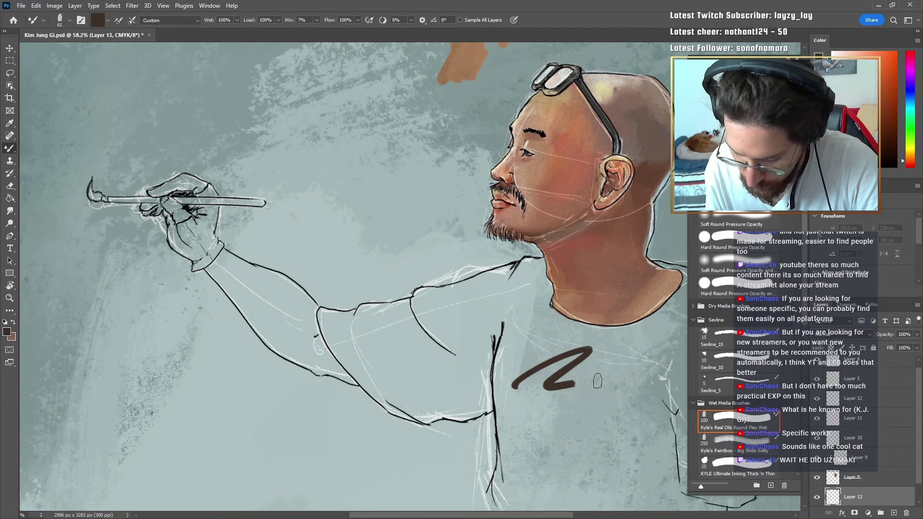
key("ctrl+z")
mouse_move(533, 384)
left_mouse_down()
mouse_move(510, 373)
mouse_move(453, 376)
left_mouse_up()
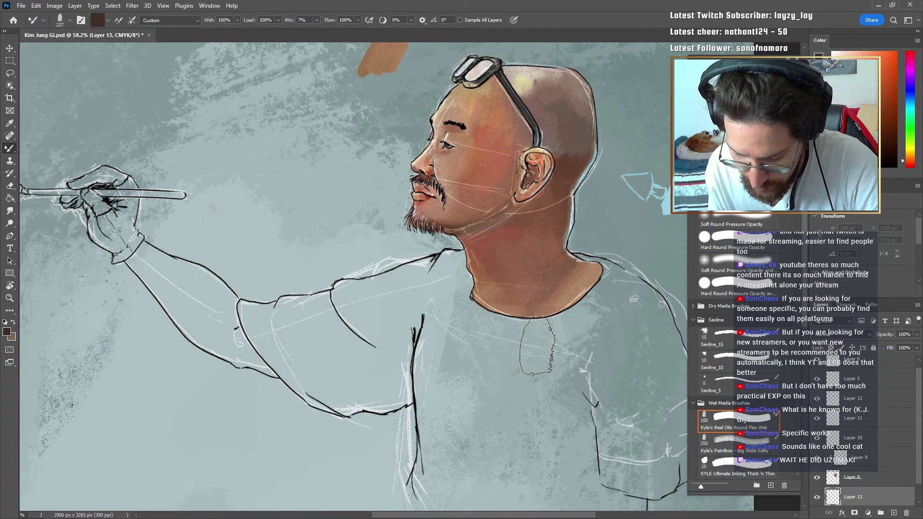
mouse_move(537, 346)
left_mouse_down()
mouse_move(567, 332)
mouse_move(545, 319)
mouse_move(545, 340)
mouse_move(561, 361)
left_mouse_up()
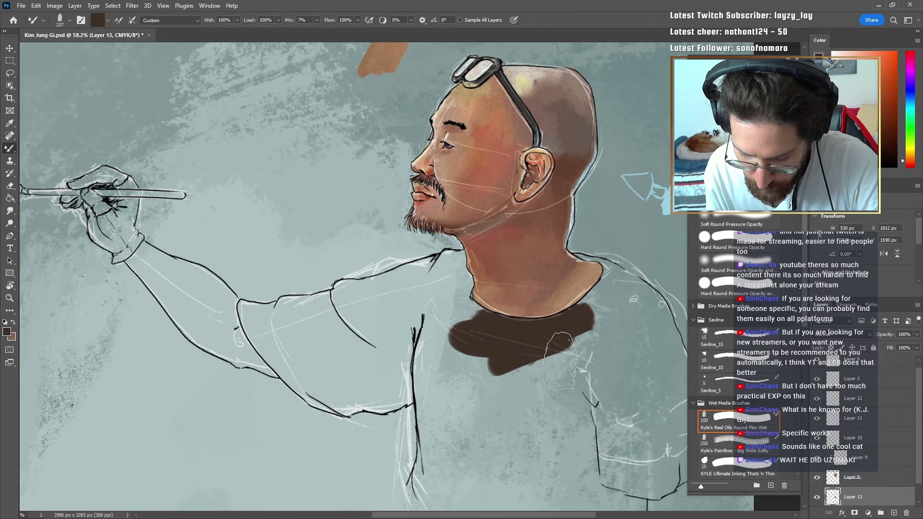
key("ctrl+z")
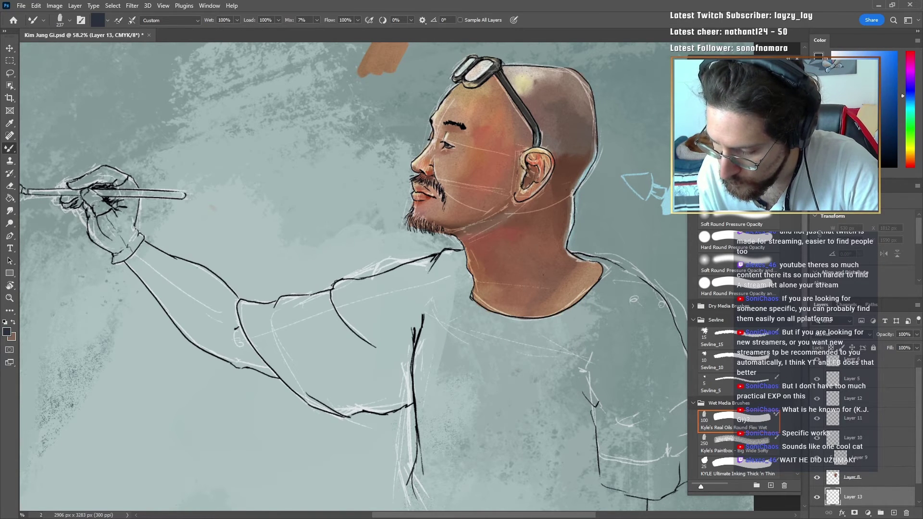
Step: Block in the shirt's torso and both sleeves on Layer 13 with broad dark navy strokes
mouse_move(576, 338)
left_mouse_down()
mouse_move(552, 313)
mouse_move(471, 308)
mouse_move(445, 267)
mouse_move(411, 300)
left_mouse_up()
left_click_drag(504, 337, 389, 318)
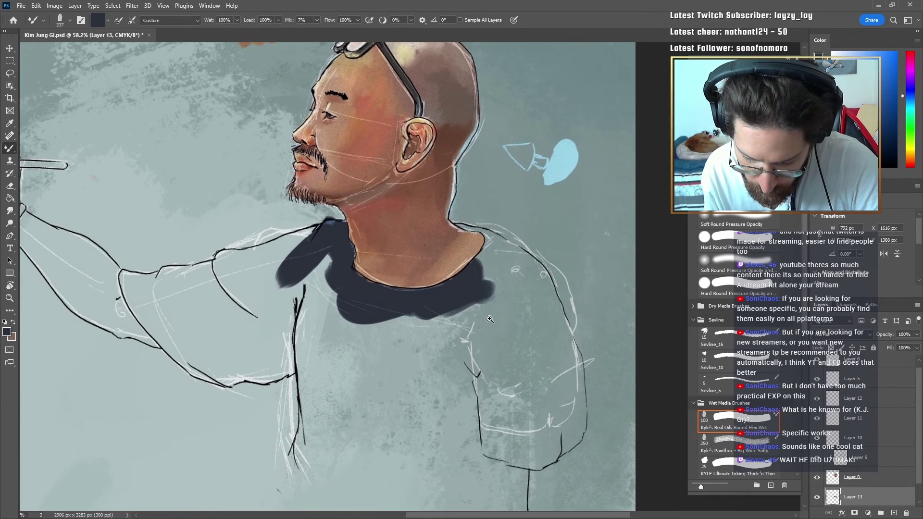
mouse_move(486, 291)
left_mouse_down()
mouse_move(377, 288)
mouse_move(365, 341)
mouse_move(380, 418)
mouse_move(404, 319)
mouse_move(402, 364)
mouse_move(426, 342)
mouse_move(404, 389)
mouse_move(432, 360)
left_mouse_up()
mouse_move(499, 406)
left_mouse_down()
mouse_move(468, 371)
mouse_move(485, 371)
mouse_move(487, 340)
mouse_move(461, 303)
mouse_move(433, 392)
mouse_move(481, 369)
mouse_move(481, 400)
mouse_move(518, 403)
mouse_move(529, 414)
mouse_move(554, 405)
mouse_move(554, 340)
mouse_move(534, 280)
mouse_move(515, 255)
mouse_move(478, 235)
mouse_move(505, 278)
mouse_move(510, 357)
mouse_move(536, 391)
mouse_move(511, 423)
mouse_move(473, 446)
mouse_move(494, 442)
mouse_move(382, 447)
mouse_move(497, 445)
mouse_move(429, 446)
mouse_move(338, 429)
mouse_move(333, 409)
mouse_move(390, 450)
mouse_move(346, 435)
mouse_move(486, 446)
mouse_move(504, 431)
left_mouse_up()
key("z")
key("b")
left_click_drag(416, 371, 517, 371)
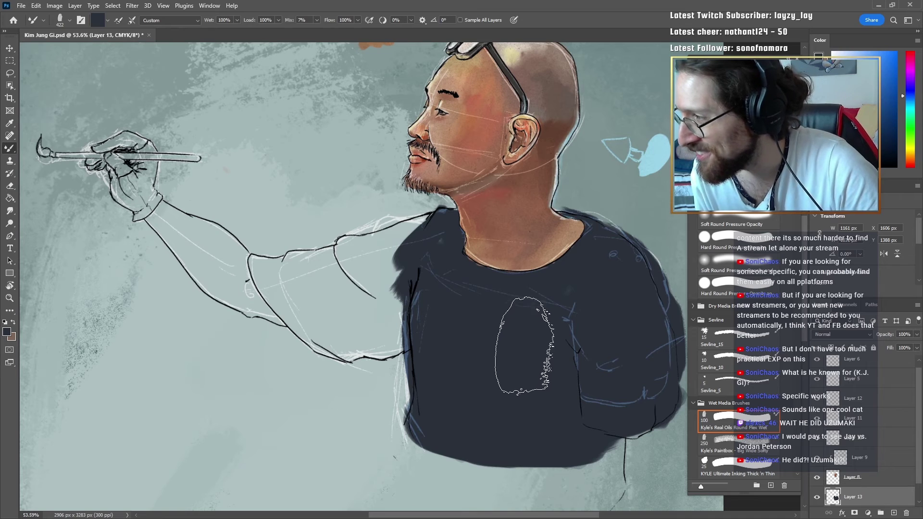
mouse_move(432, 268)
left_mouse_down()
mouse_move(413, 264)
mouse_move(430, 235)
mouse_move(411, 235)
mouse_move(364, 258)
mouse_move(264, 272)
mouse_move(332, 343)
mouse_move(323, 342)
mouse_move(384, 350)
mouse_move(380, 294)
mouse_move(356, 297)
mouse_move(317, 278)
mouse_move(310, 258)
mouse_move(362, 239)
mouse_move(372, 257)
left_mouse_up()
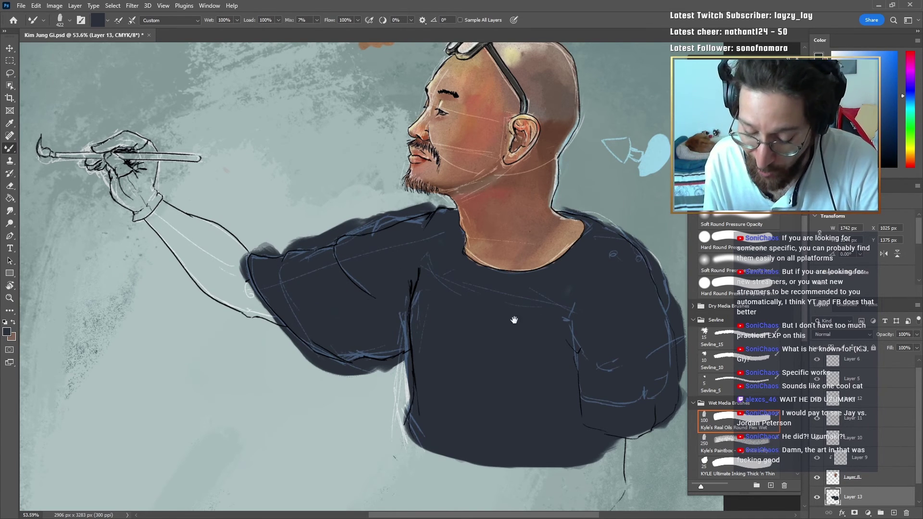
Step: Erase the navy overspill outside the outline along the raised sleeve, the shoulder and the outer edge of the lowered sleeve
key("e")
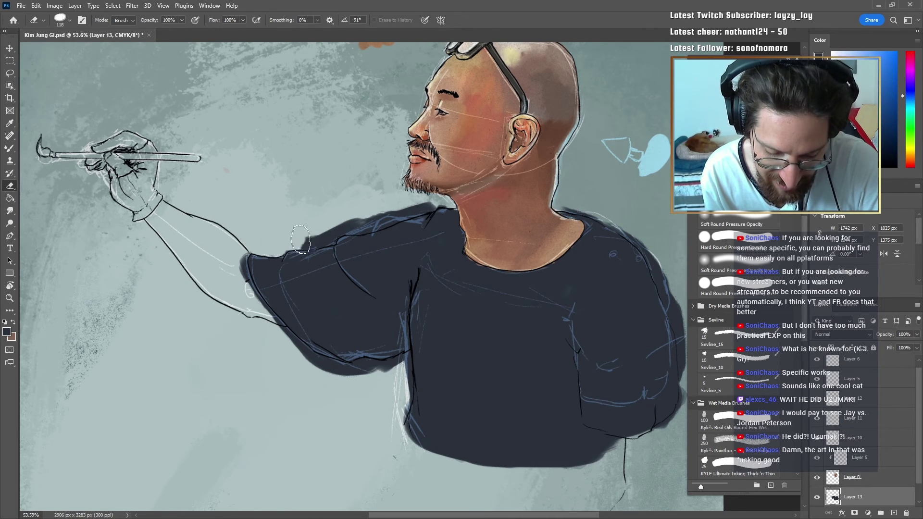
left_click_drag(311, 242, 324, 233)
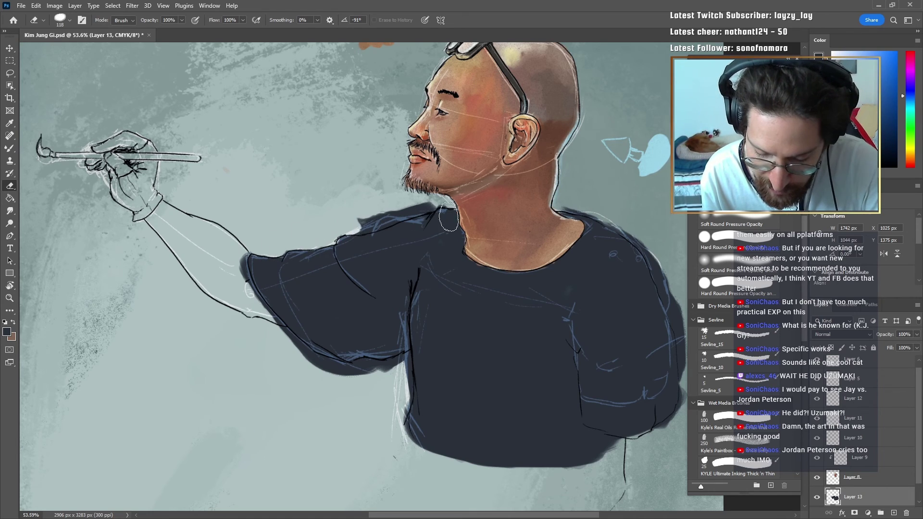
key("r")
left_click_drag(449, 217, 431, 175)
key("z")
left_click_drag(394, 244, 427, 244)
key("b")
key("e")
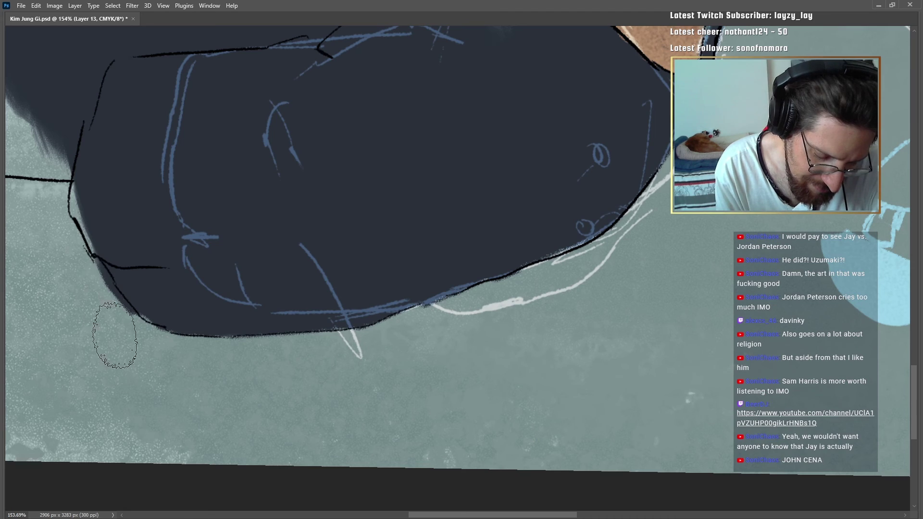
Step: Refine the navy fill along the top edge of the raised sleeve and shoulder using the shirt colour sampled from the sleeve
key("r")
left_click_drag(616, 232, 400, 39)
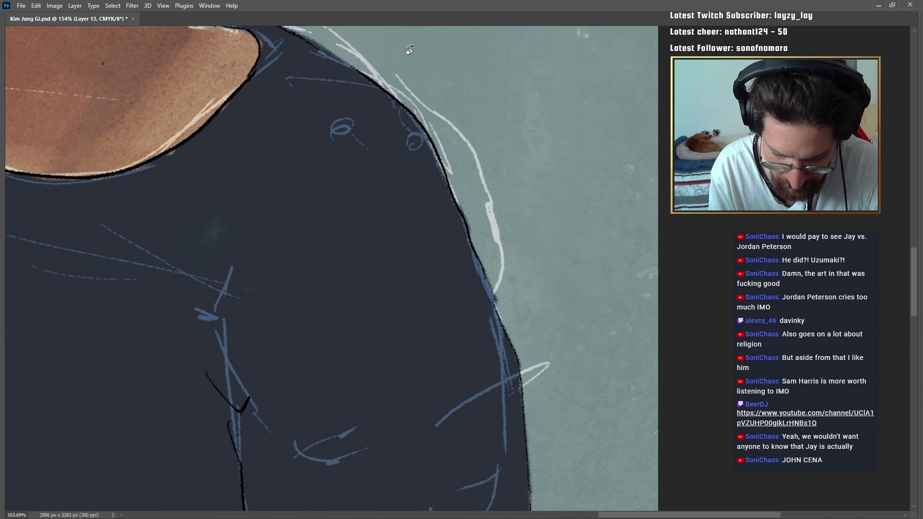
key("z")
left_click_drag(481, 154, 428, 178)
key("space")
left_click_drag(433, 231, 522, 325)
key("z")
mouse_move(230, 245)
left_mouse_down()
mouse_move(345, 204)
mouse_move(322, 216)
mouse_move(277, 201)
left_mouse_up()
key("b")
left_click(330, 264, "alt")
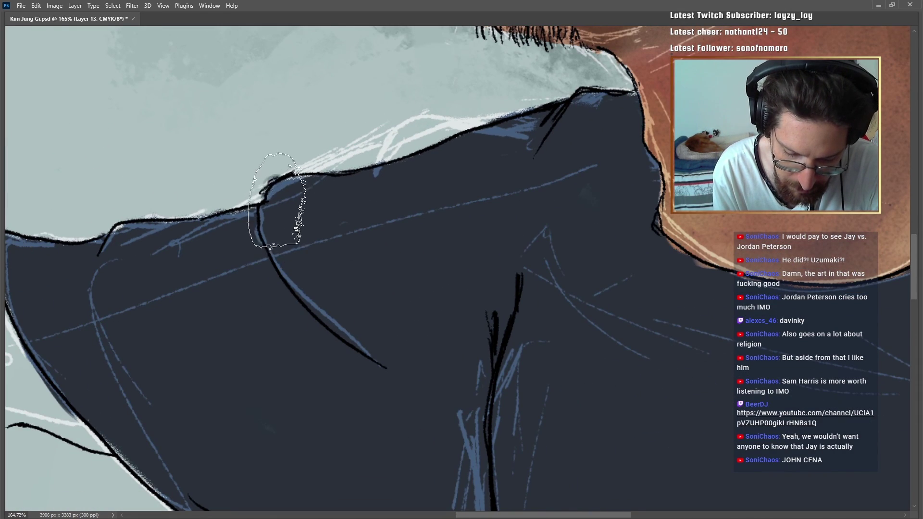
key("space")
left_click_drag(476, 227, 590, 241)
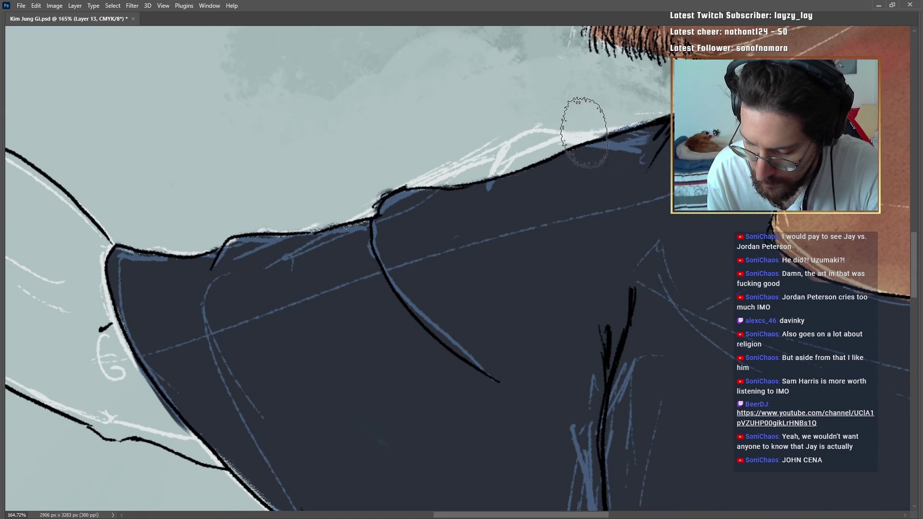
left_click_drag(589, 133, 666, 122)
left_click_drag(592, 134, 665, 123)
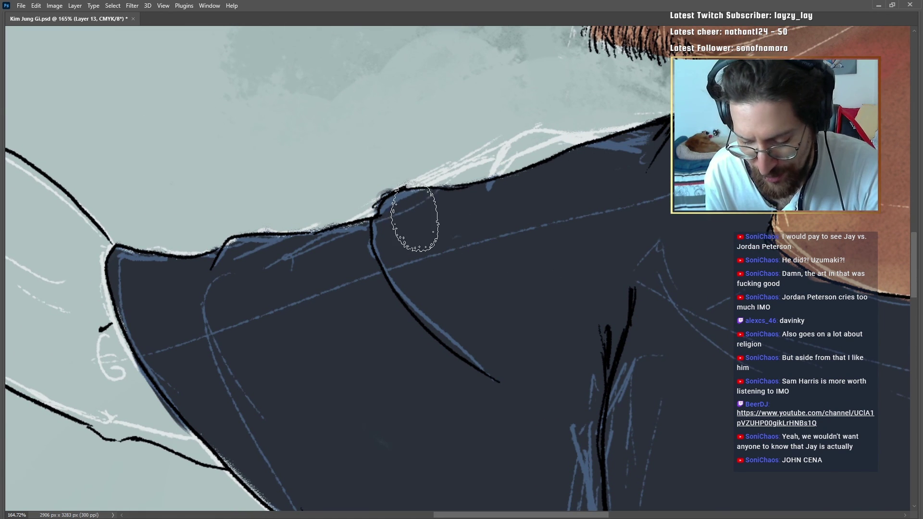
Step: Resample the navy, clean up the raised sleeve's upper folds and undo the last stray stroke there
left_click(242, 294, "alt")
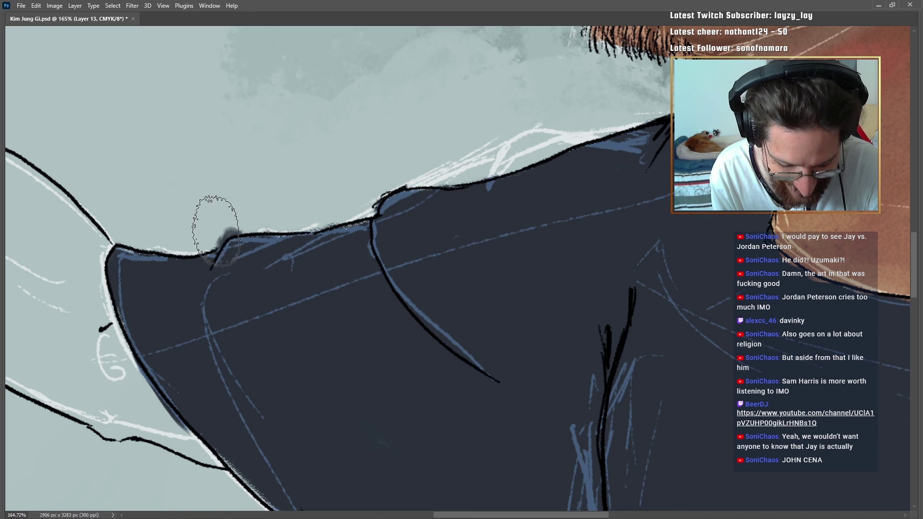
mouse_move(230, 231)
left_mouse_down()
mouse_move(243, 211)
mouse_move(222, 225)
left_mouse_up()
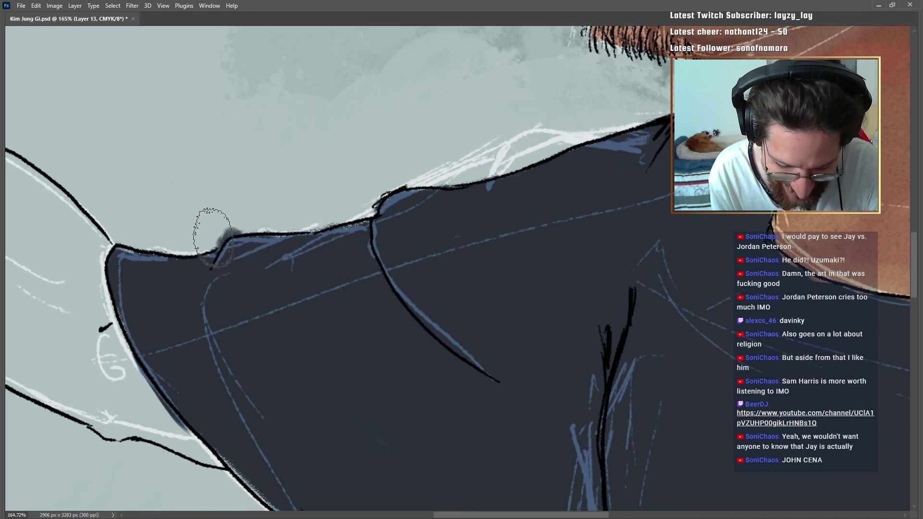
key("ctrl+z")
left_click_drag(421, 218, 433, 127)
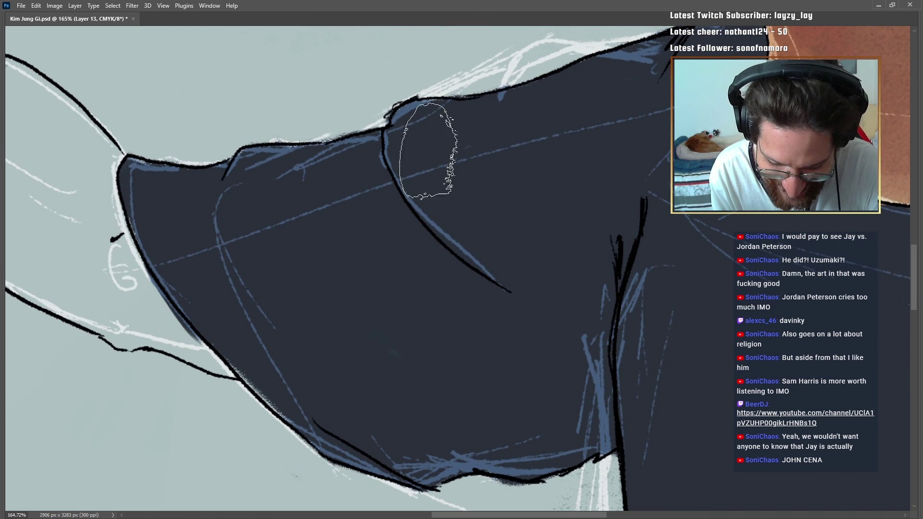
left_click_drag(579, 350, 519, 266)
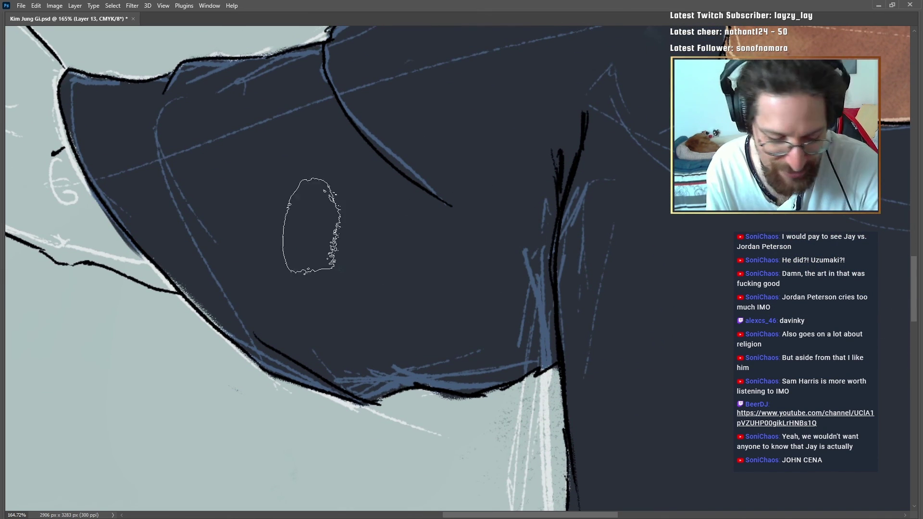